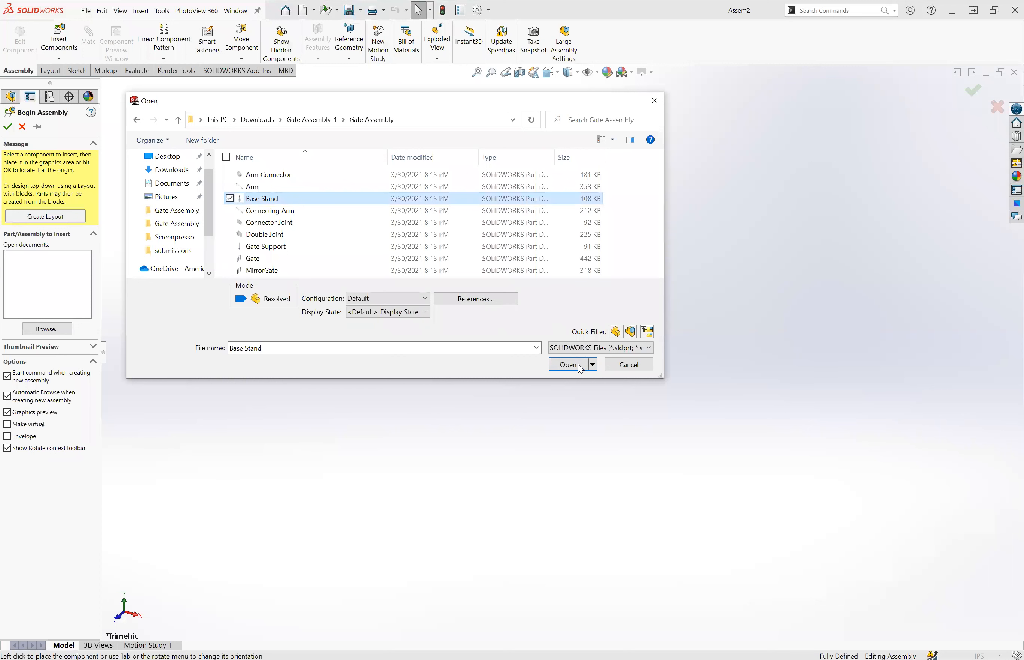
# Insert the Base Stand part, show the origins, and place the part on the assembly origin.
pyautogui.click(568, 366)
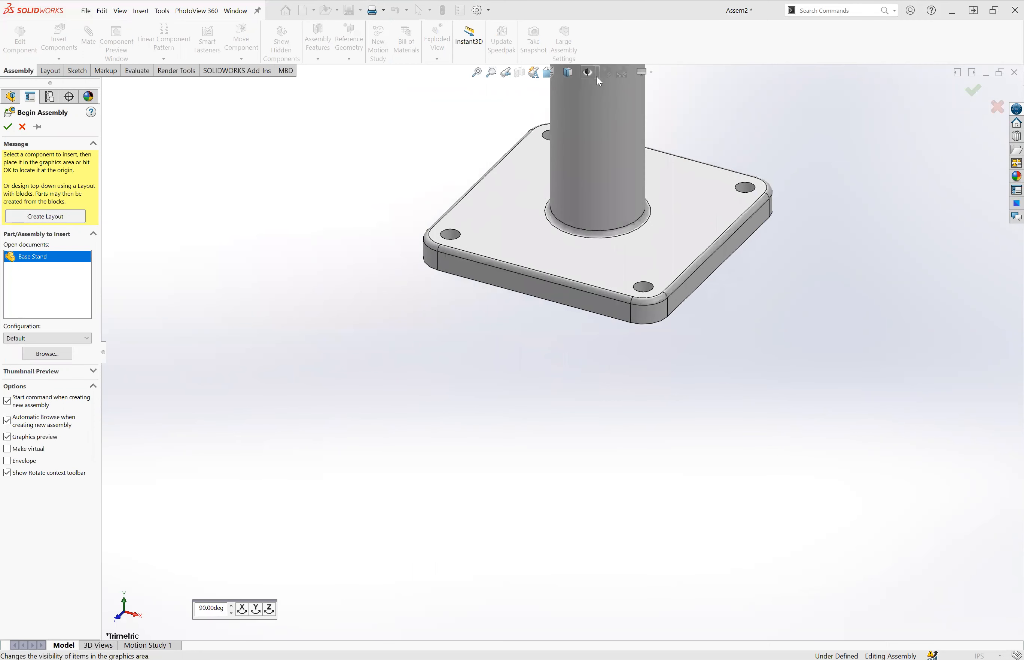
pyautogui.click(598, 77)
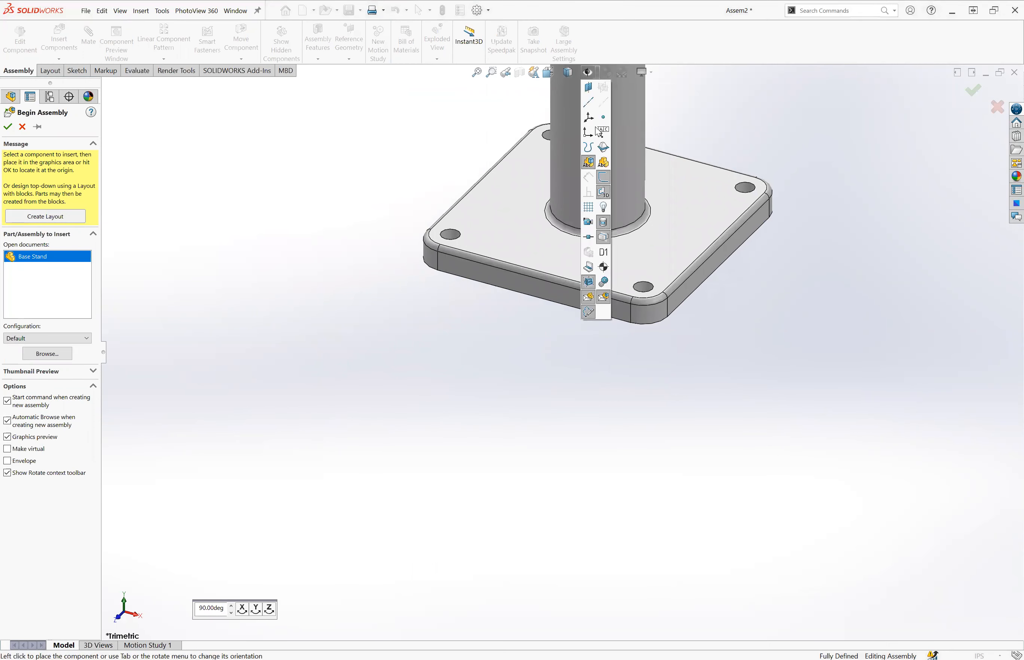
pyautogui.click(588, 117)
pyautogui.click(588, 136)
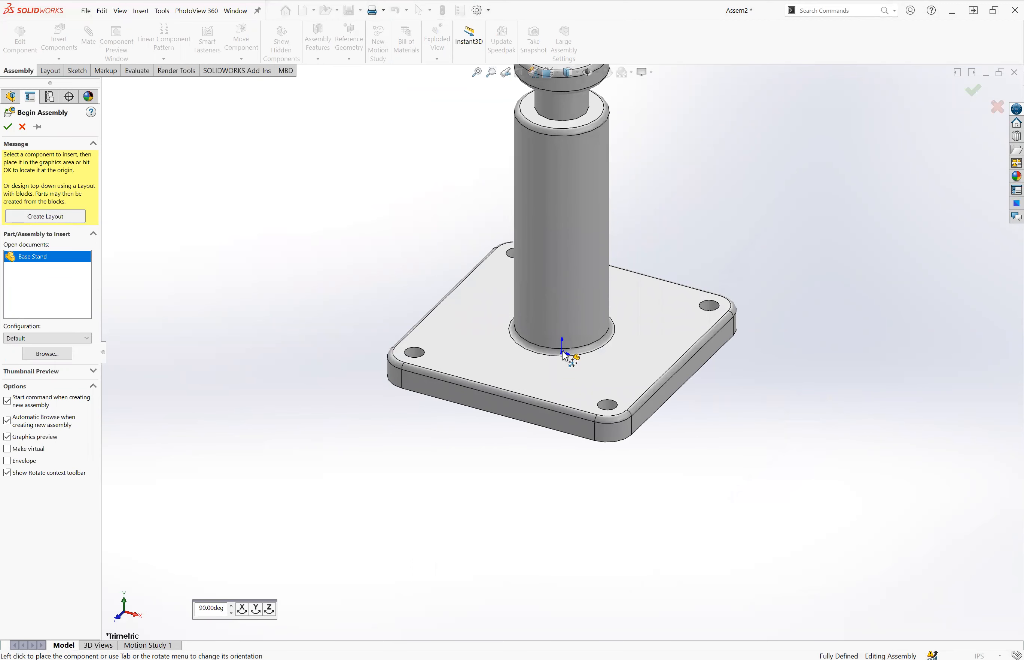
pyautogui.click(565, 356)
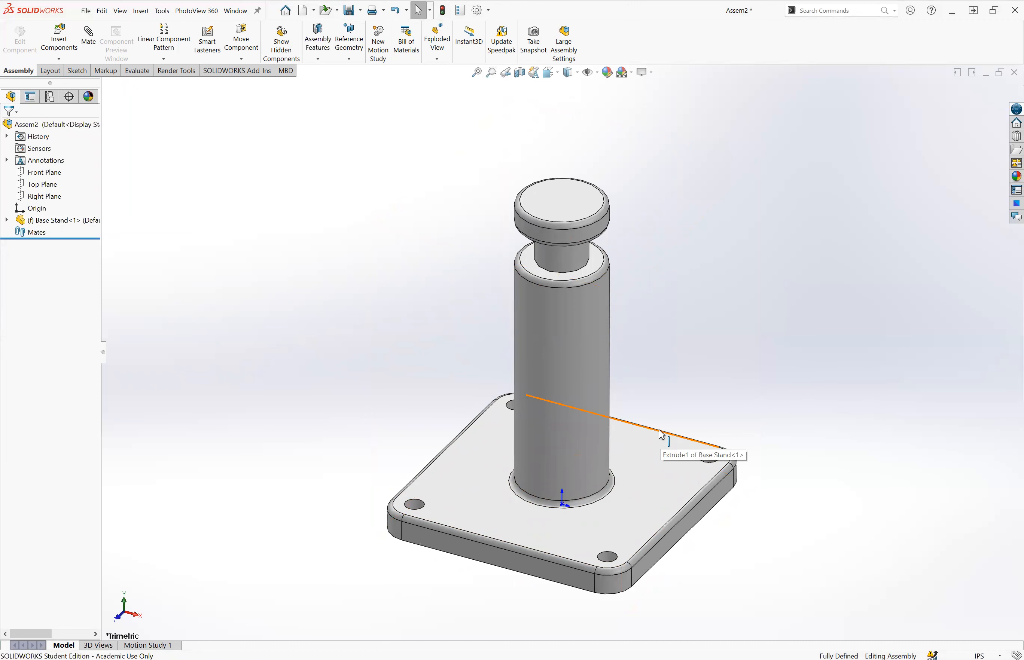
# Insert the Arm Connector part and place it in empty space in front of the Base Stand.
pyautogui.click(51, 48)
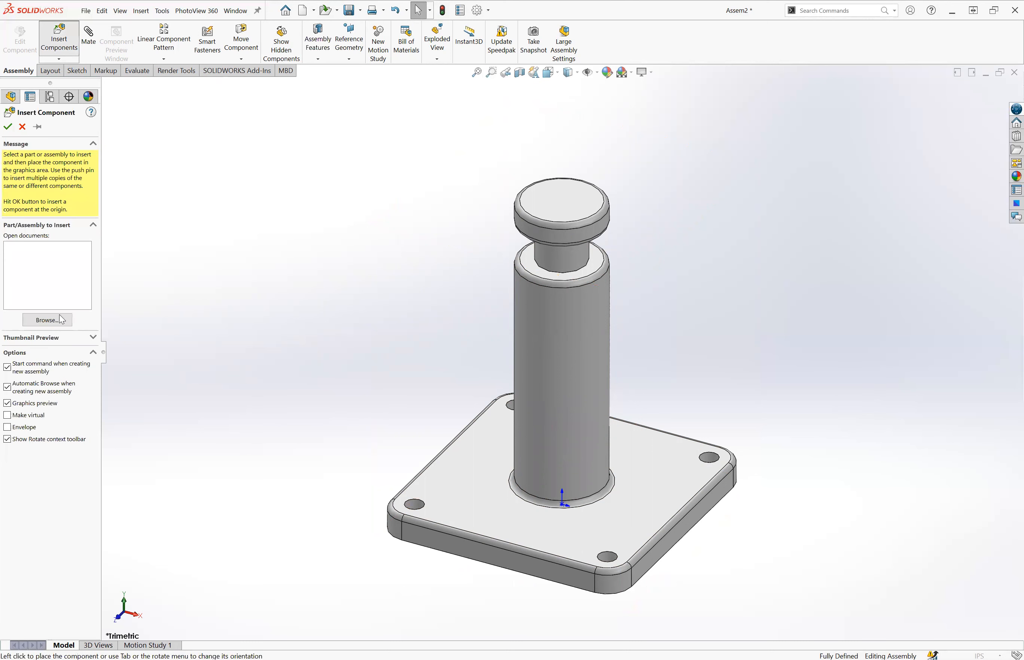
pyautogui.click(63, 320)
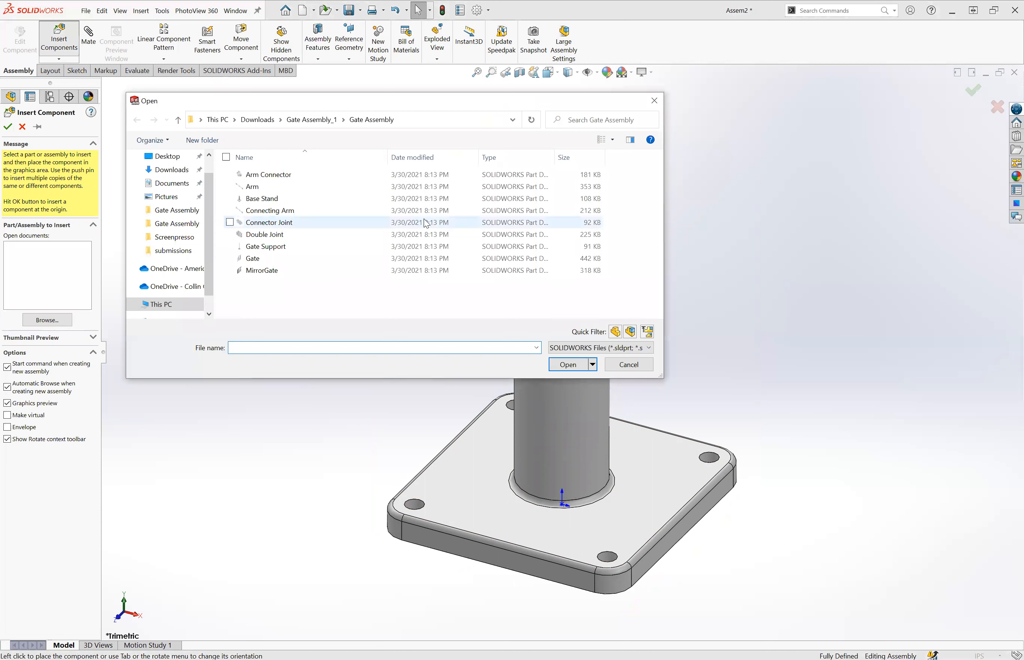
pyautogui.click(375, 177)
pyautogui.click(573, 365)
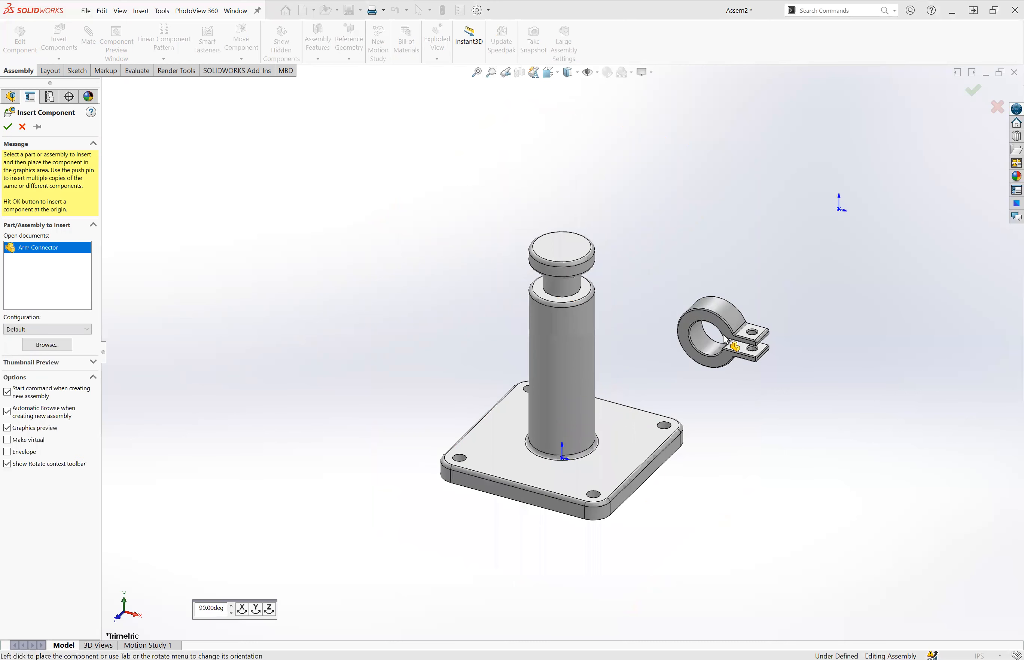
pyautogui.scroll(3, 688, 387)
pyautogui.scroll(4, 473, 560)
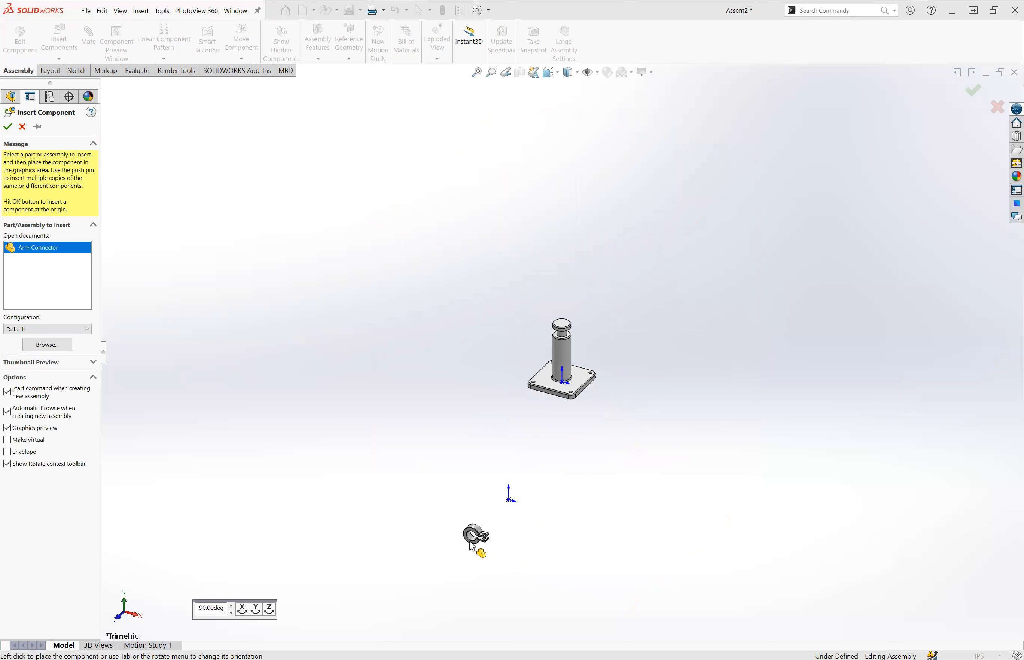
pyautogui.click(470, 545)
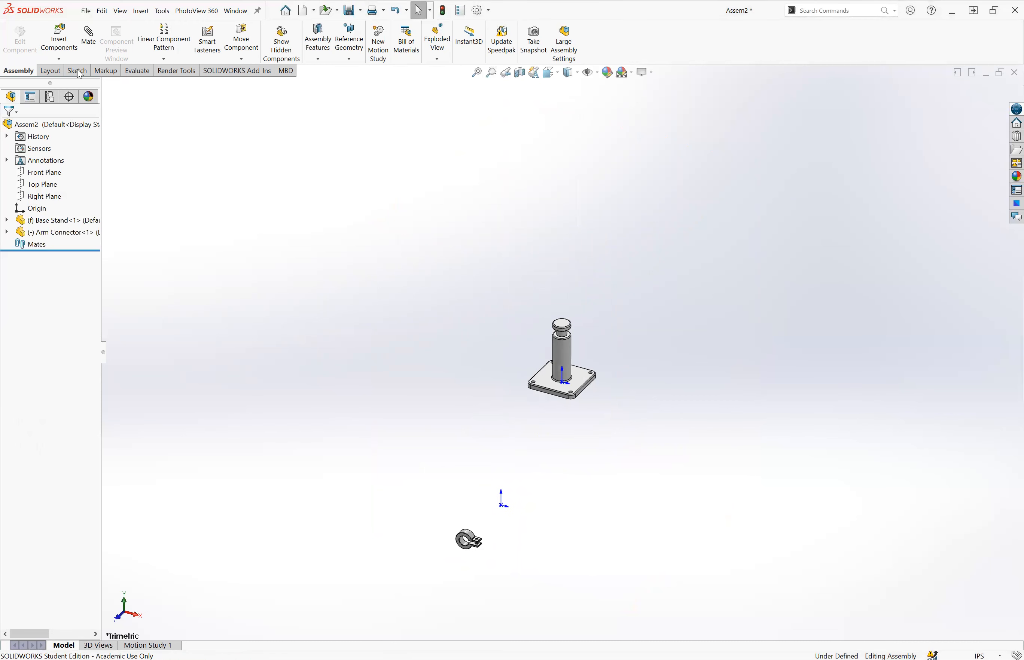
# Insert the Arm and Connecting Arm parts and place them in open space between the Arm Connector and Base Stand.
pyautogui.click(65, 38)
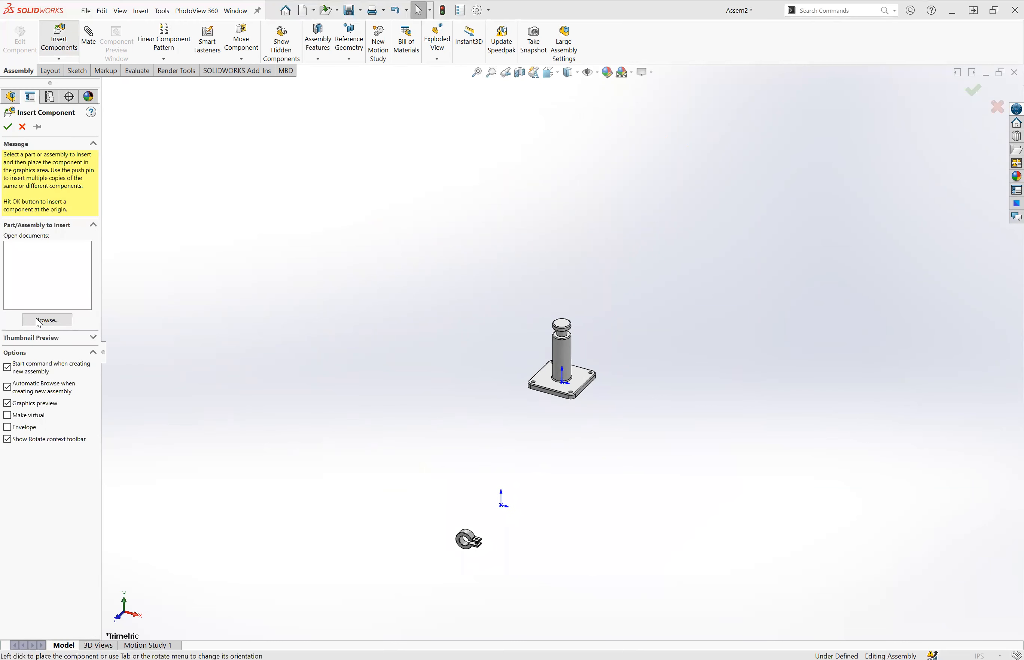
pyautogui.click(254, 188)
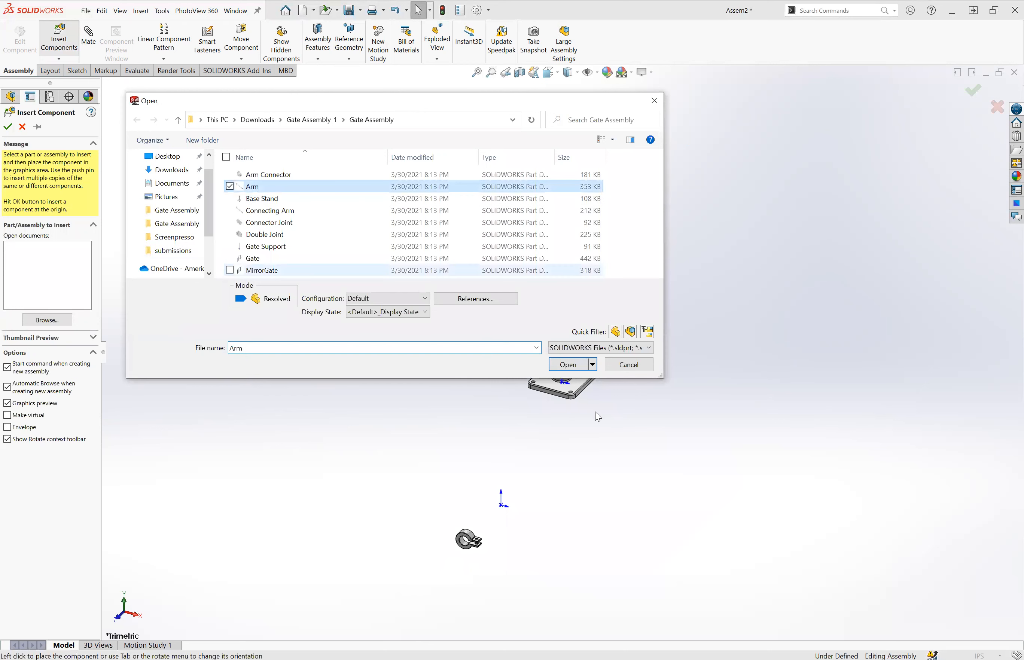
pyautogui.click(567, 365)
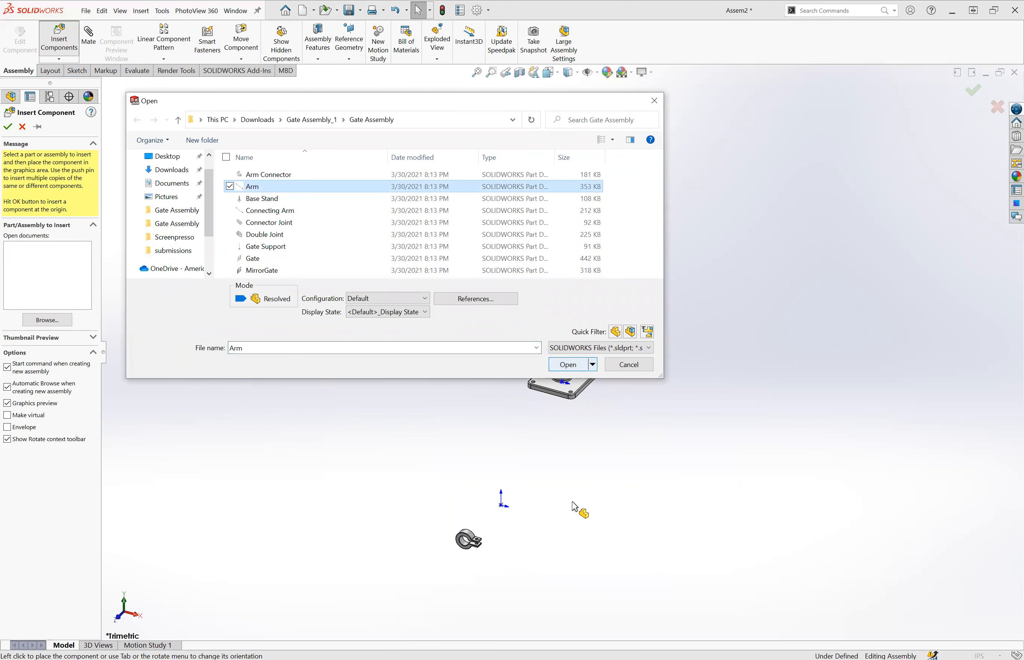
pyautogui.click(568, 515)
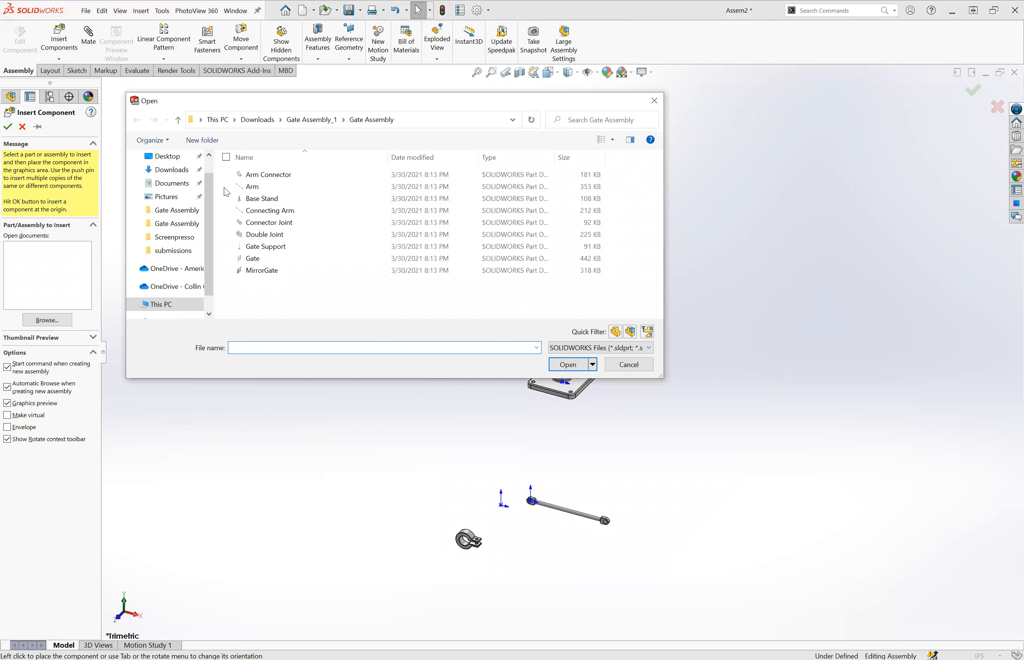
pyautogui.click(258, 211)
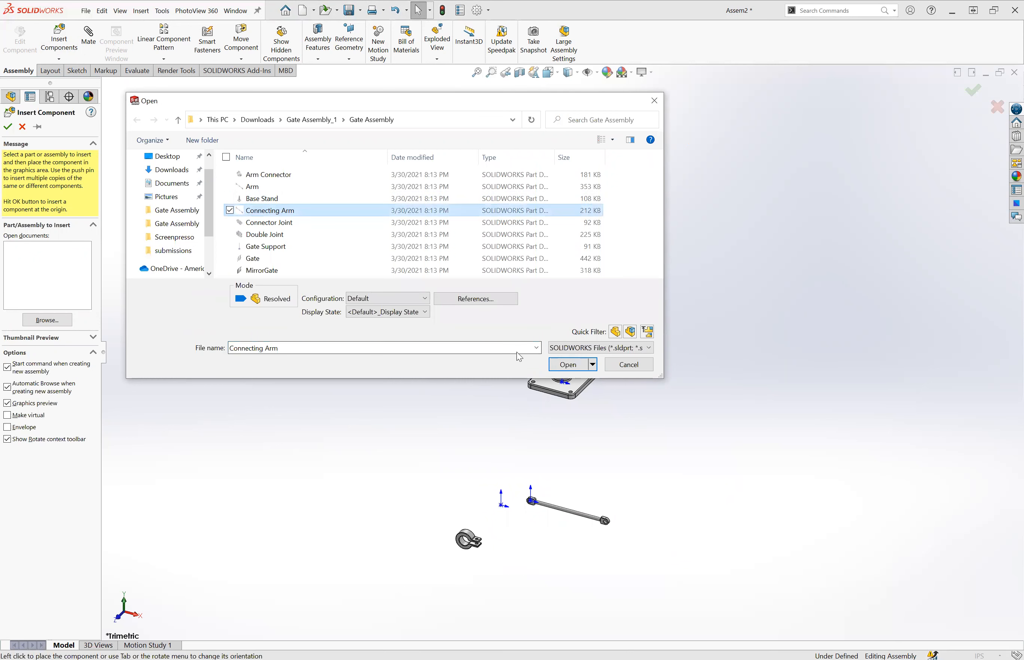
pyautogui.click(564, 367)
pyautogui.click(604, 483)
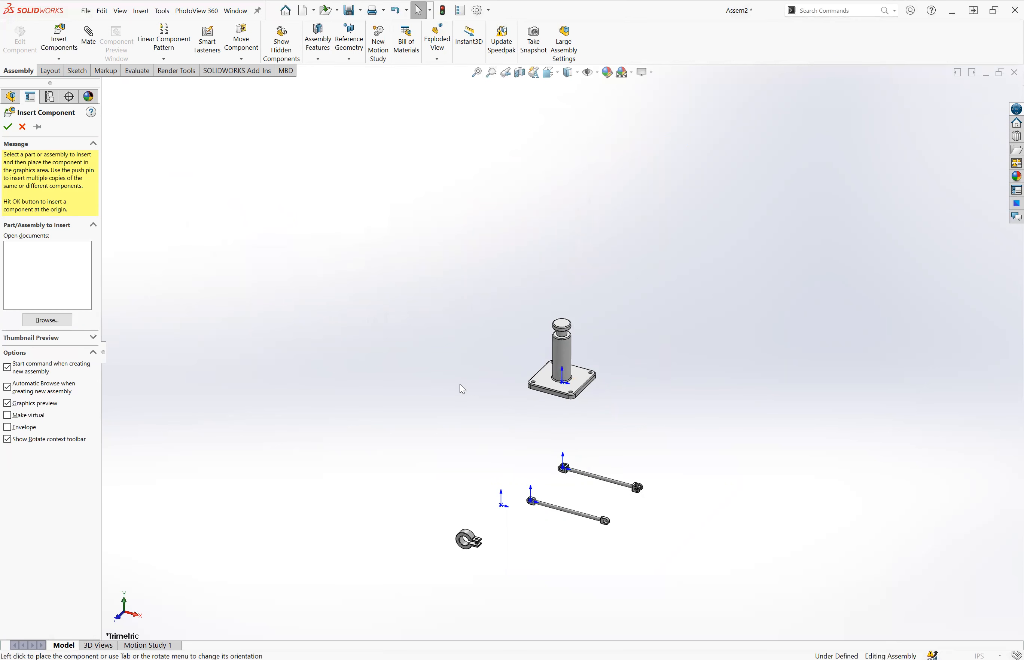
# Insert the Connector Joint and Double Joint parts and place them in open space near the Arm Connector.
pyautogui.click(57, 321)
pyautogui.click(270, 223)
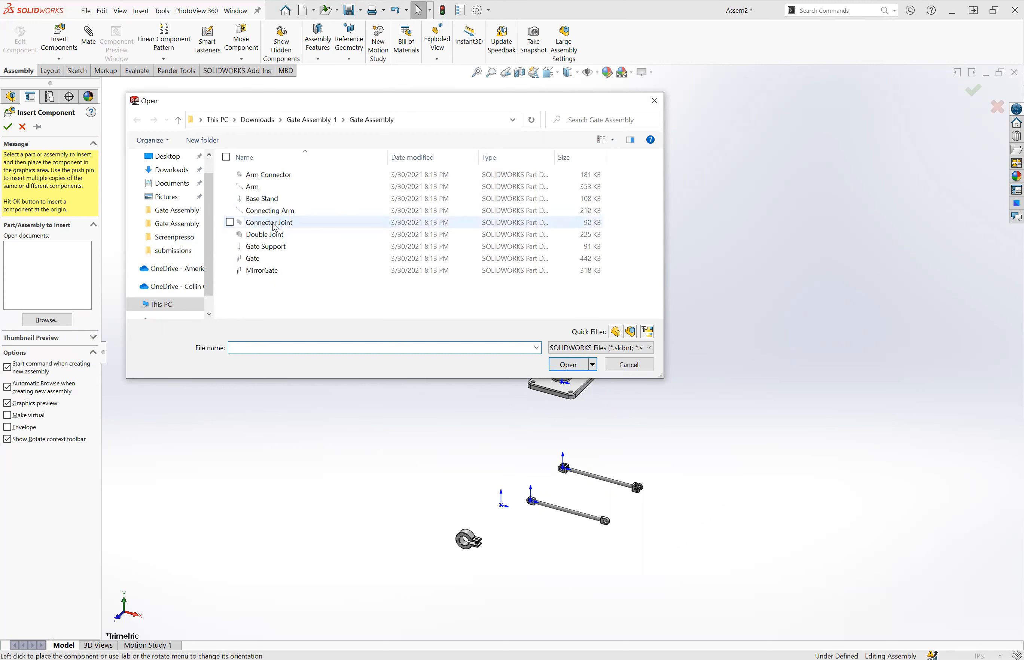
pyautogui.click(564, 370)
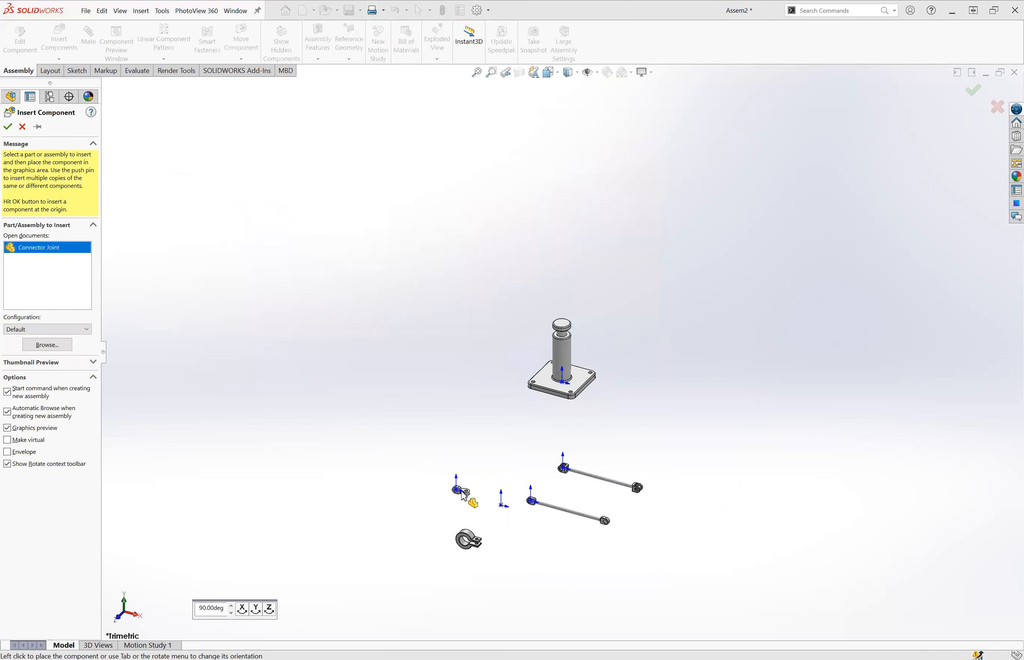
pyautogui.click(420, 556)
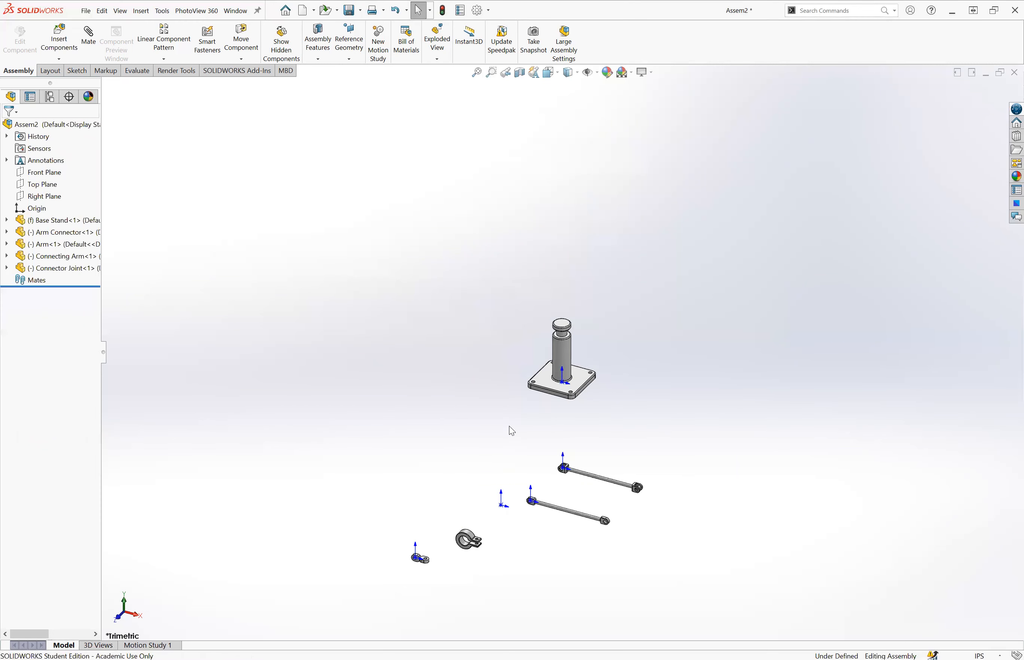
pyautogui.press('Return')
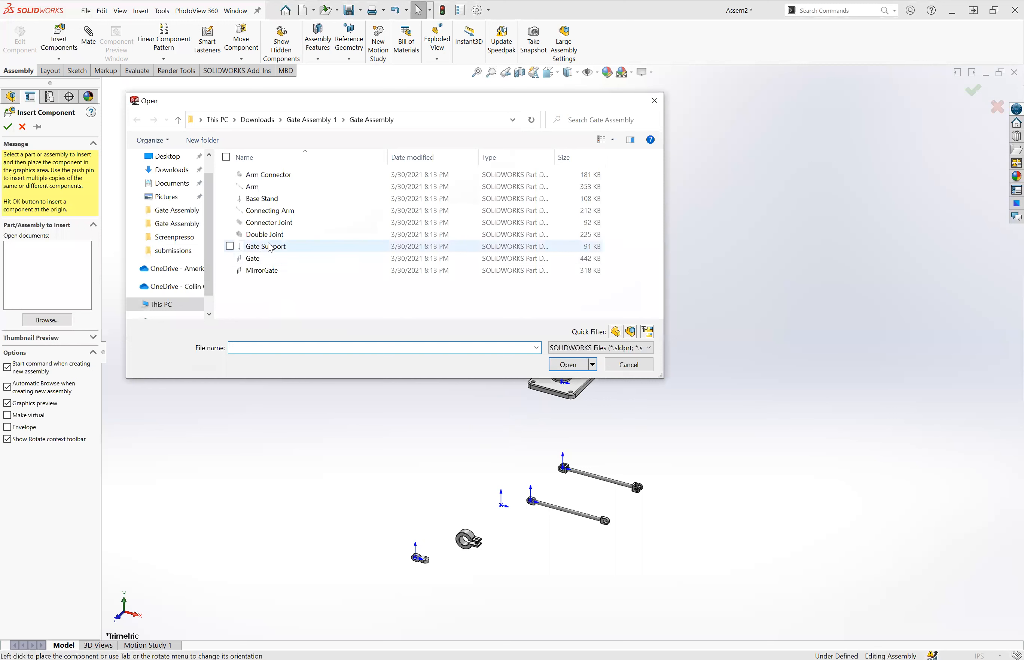
pyautogui.click(276, 235)
pyautogui.click(578, 370)
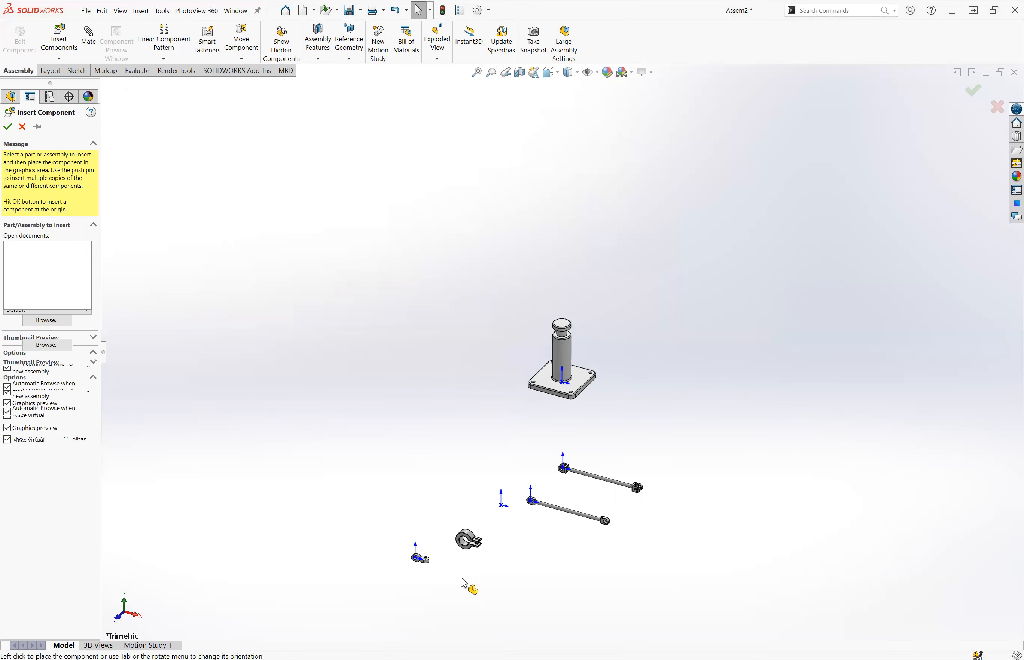
pyautogui.click(455, 414)
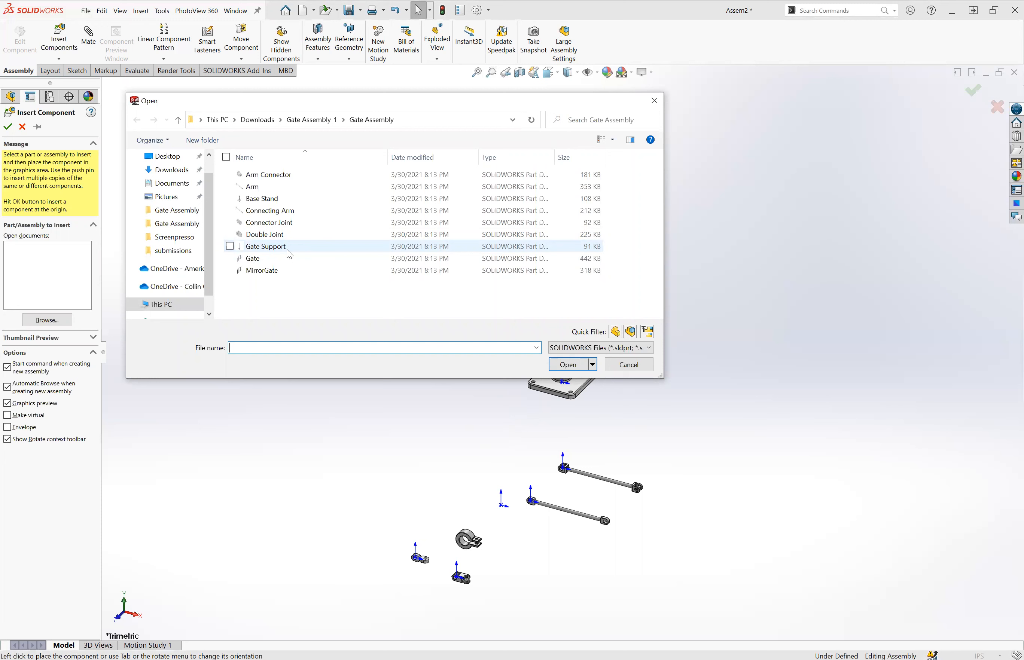
# Insert the Gate Support behind the Base Stand and the Gate well off to the side of the other parts.
pyautogui.click(288, 253)
pyautogui.click(567, 370)
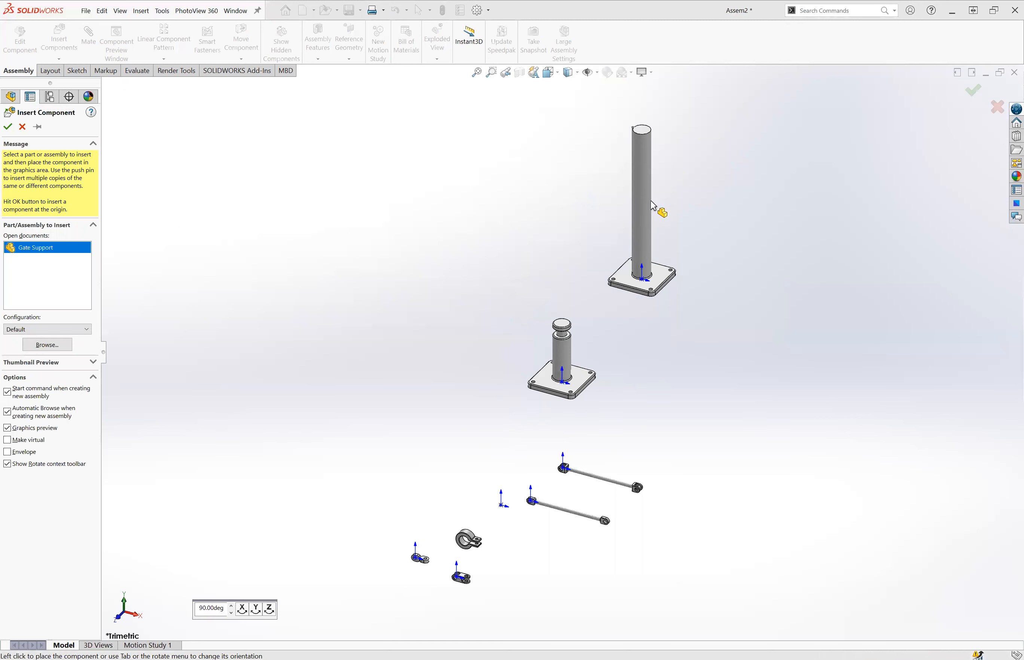
pyautogui.click(653, 206)
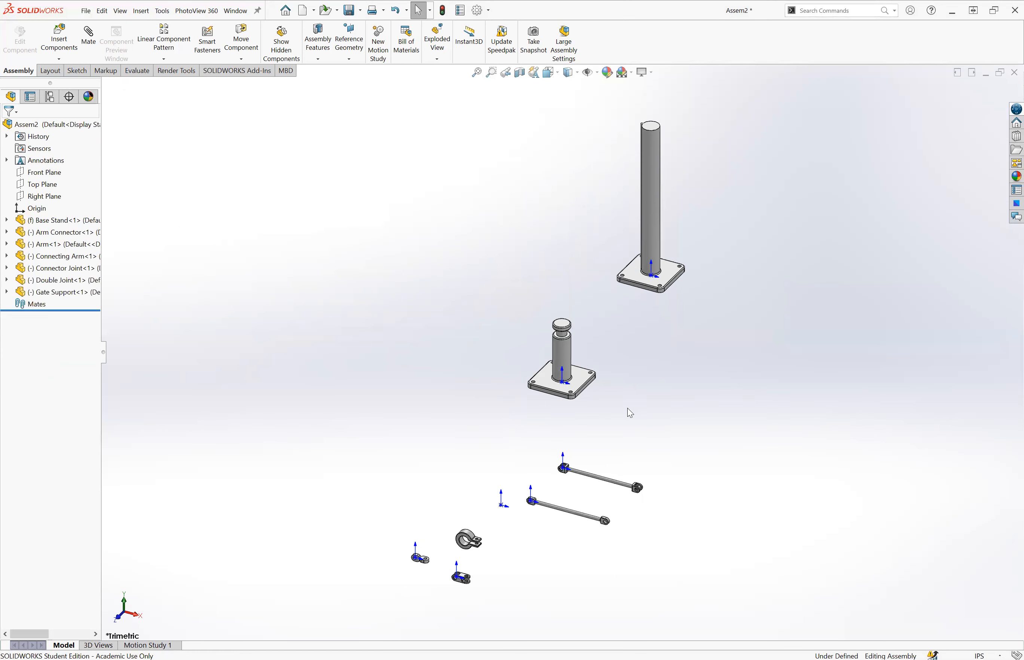
pyautogui.press('Return')
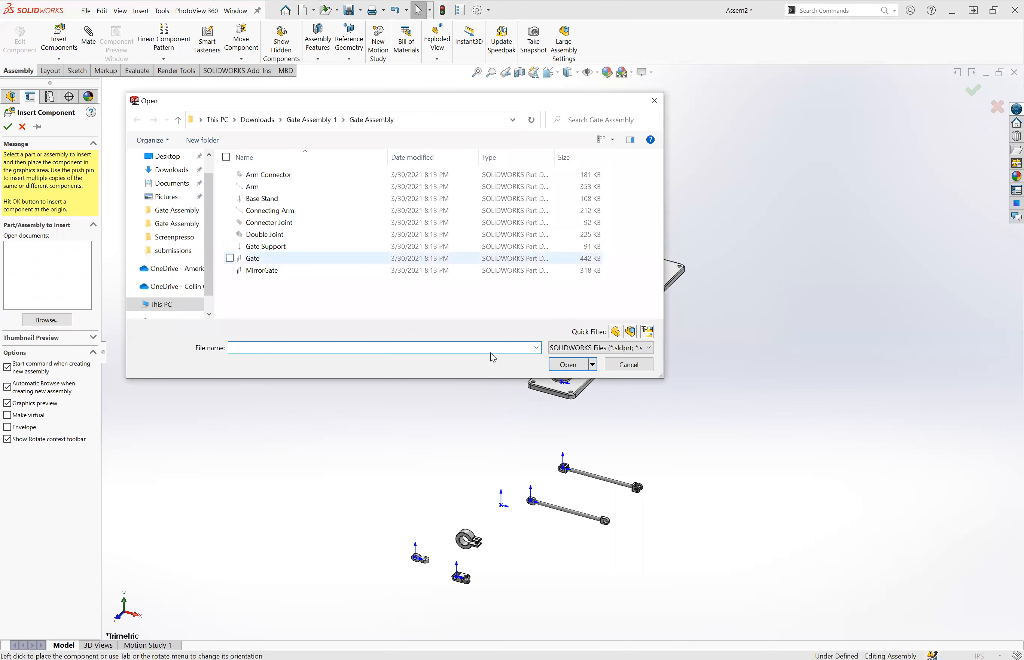
pyautogui.click(564, 365)
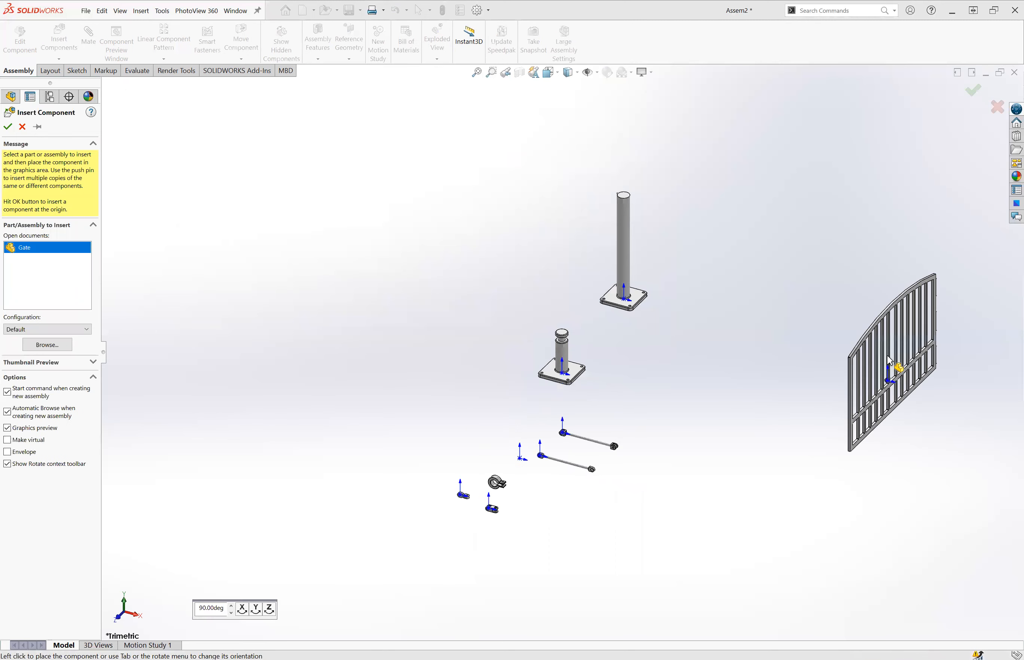
pyautogui.scroll(1, 877, 356)
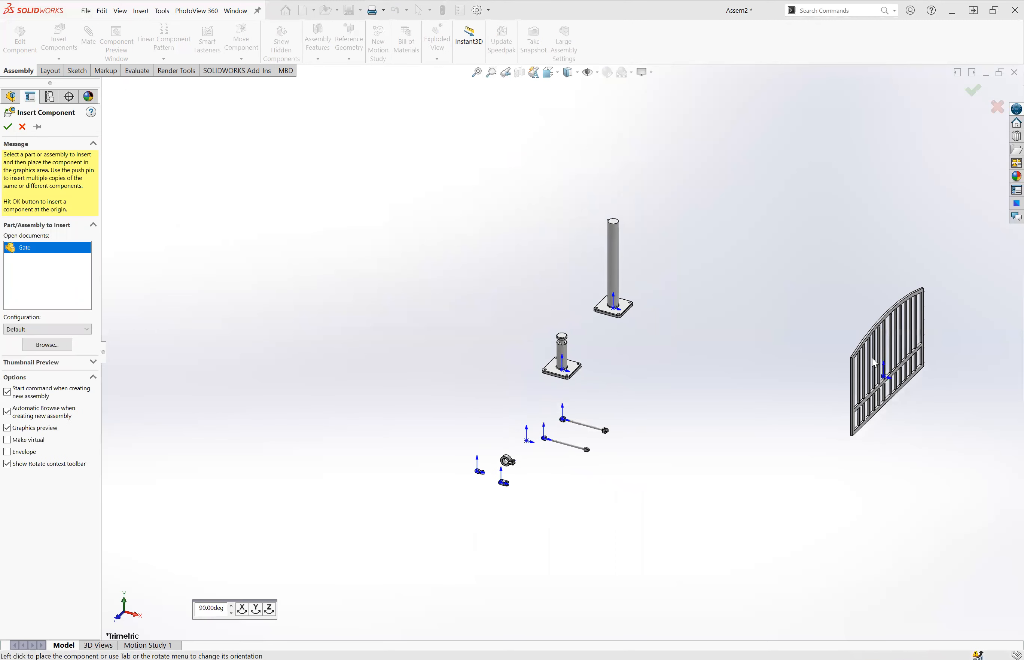
pyautogui.click(854, 373)
pyautogui.press('f')
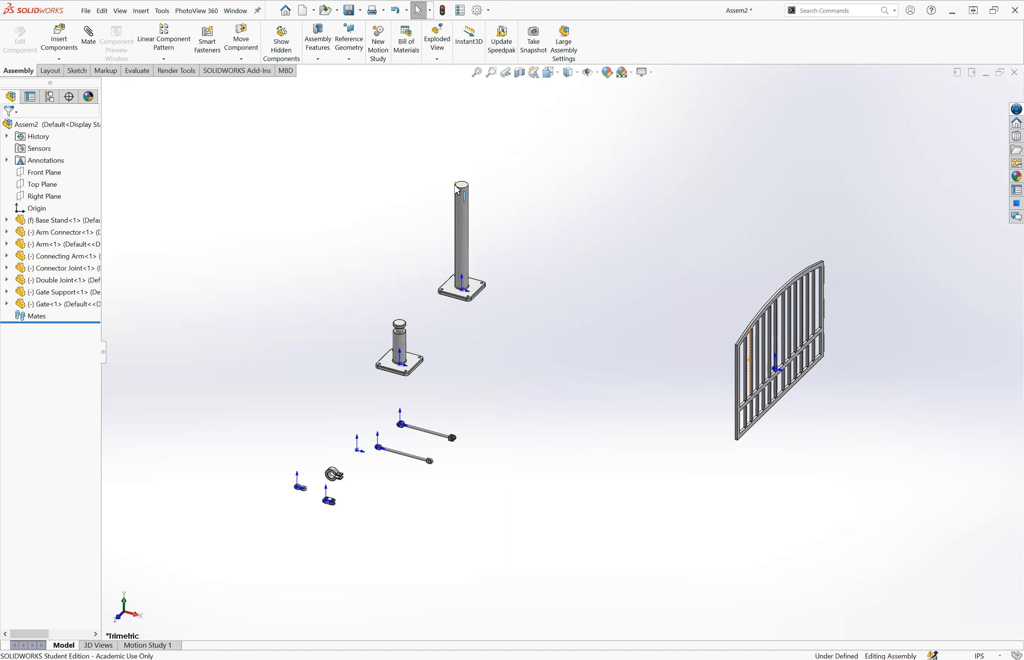
# Rotate the Gate Support with Rotate Component in Free Drag mode so the thin rib along its post faces the gate.
pyautogui.scroll(-3, 457, 190)
pyautogui.scroll(-2, 511, 293)
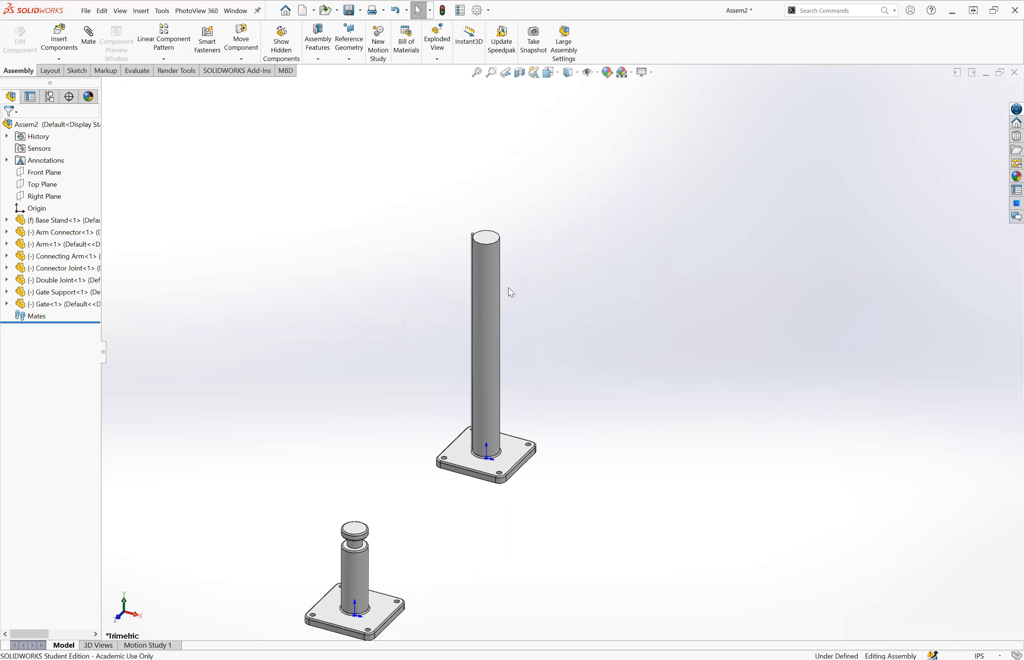
pyautogui.scroll(3, 510, 297)
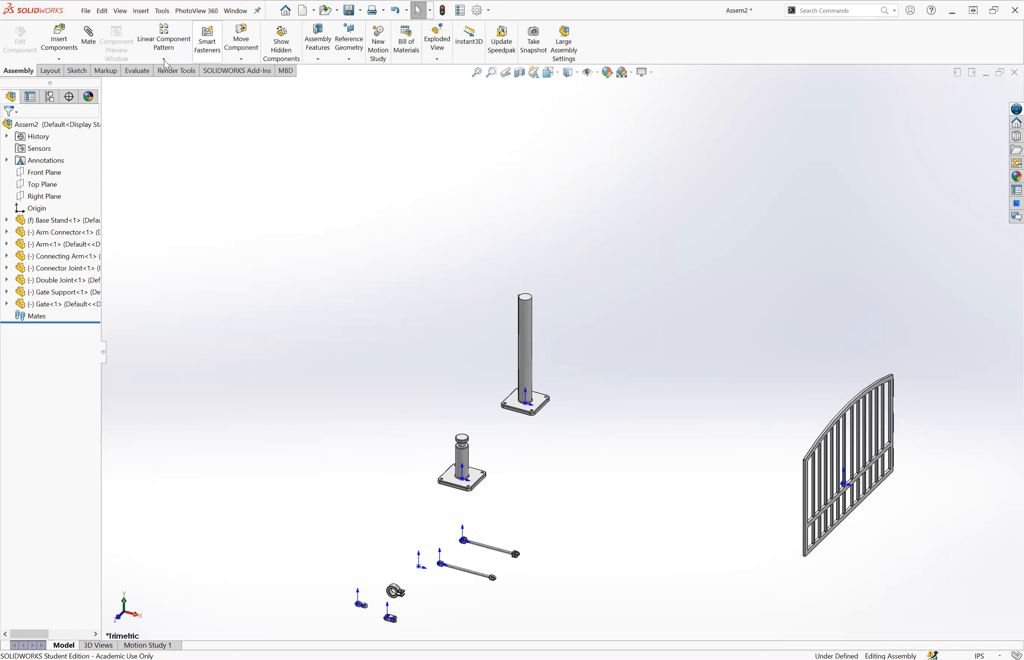
pyautogui.click(241, 59)
pyautogui.click(262, 85)
pyautogui.moveTo(527, 406); pyautogui.dragTo(604, 377)
pyautogui.moveTo(794, 463); pyautogui.dragTo(749, 548)
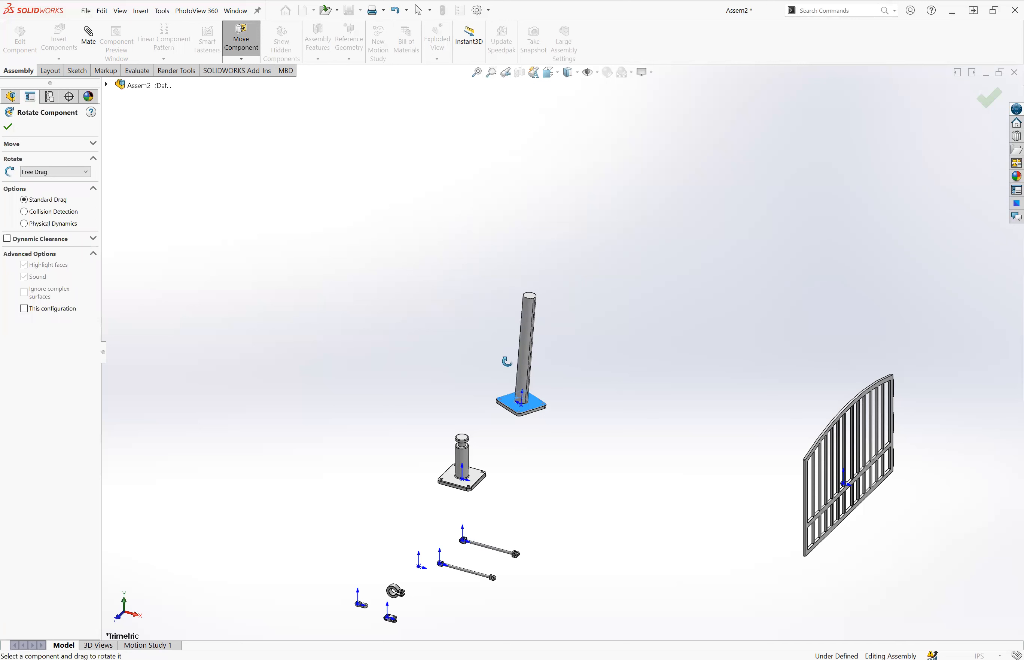
pyautogui.click(9, 127)
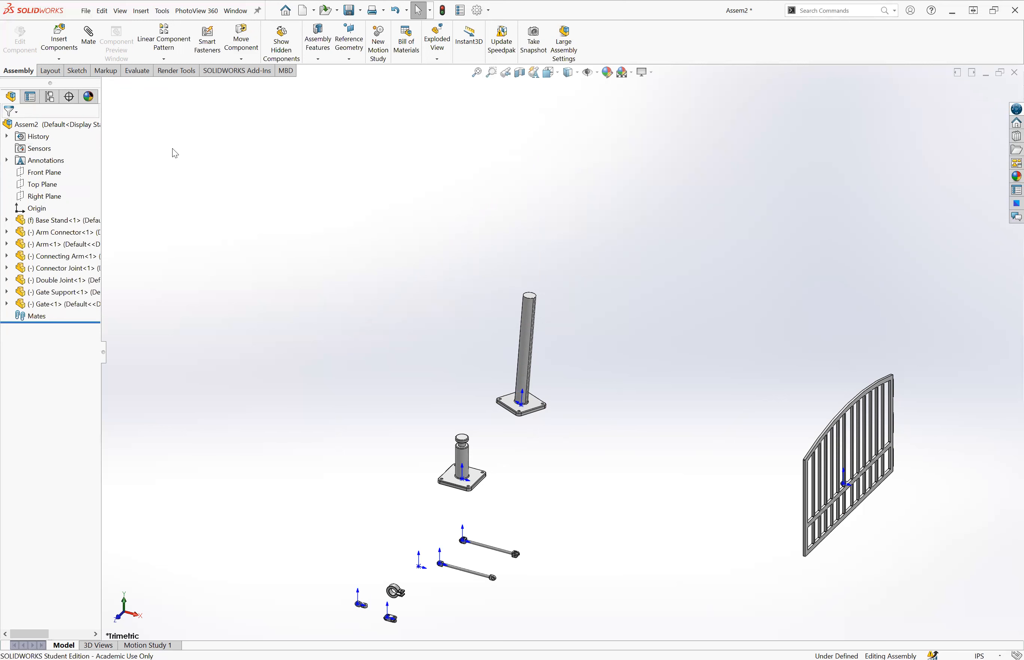
# Create a Distance mate between the facing side faces of the Gate Support and Base Stand base plates.
pyautogui.click(85, 49)
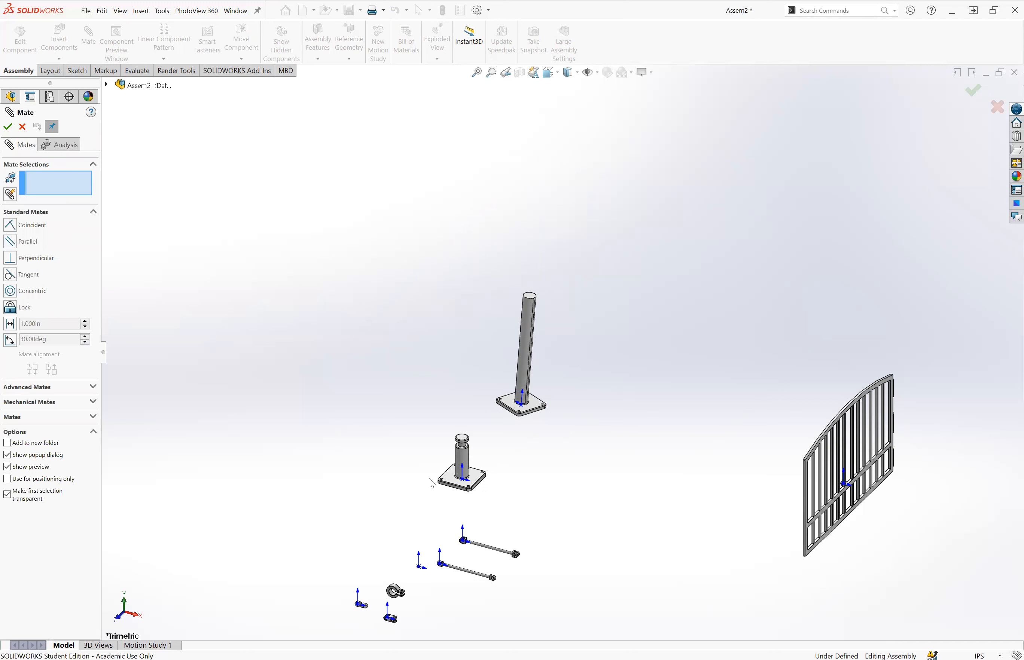
pyautogui.click(11, 328)
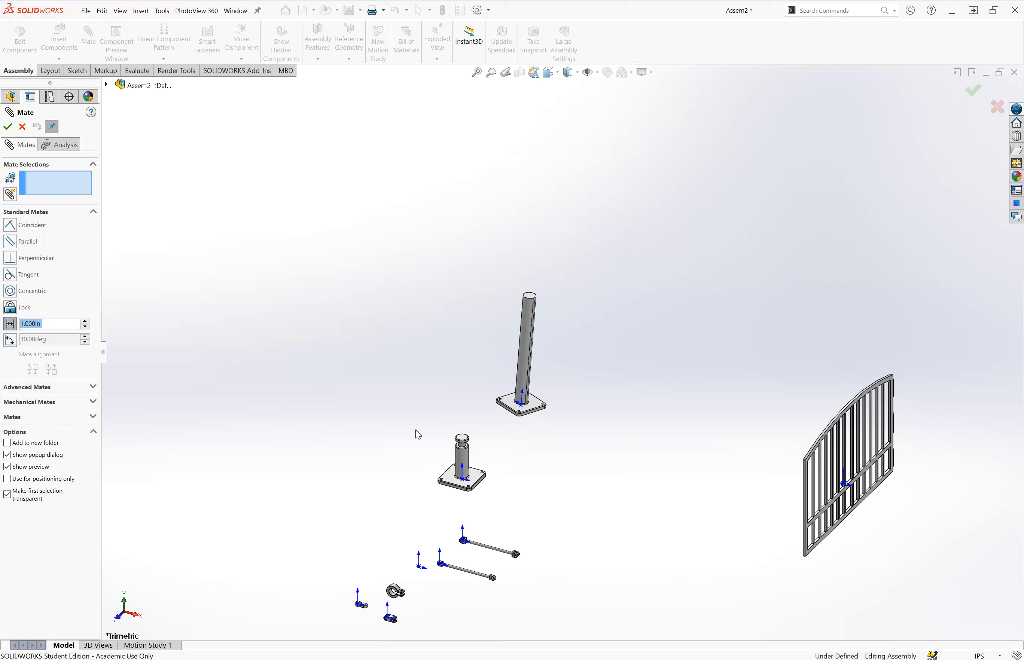
pyautogui.scroll(-4, 516, 405)
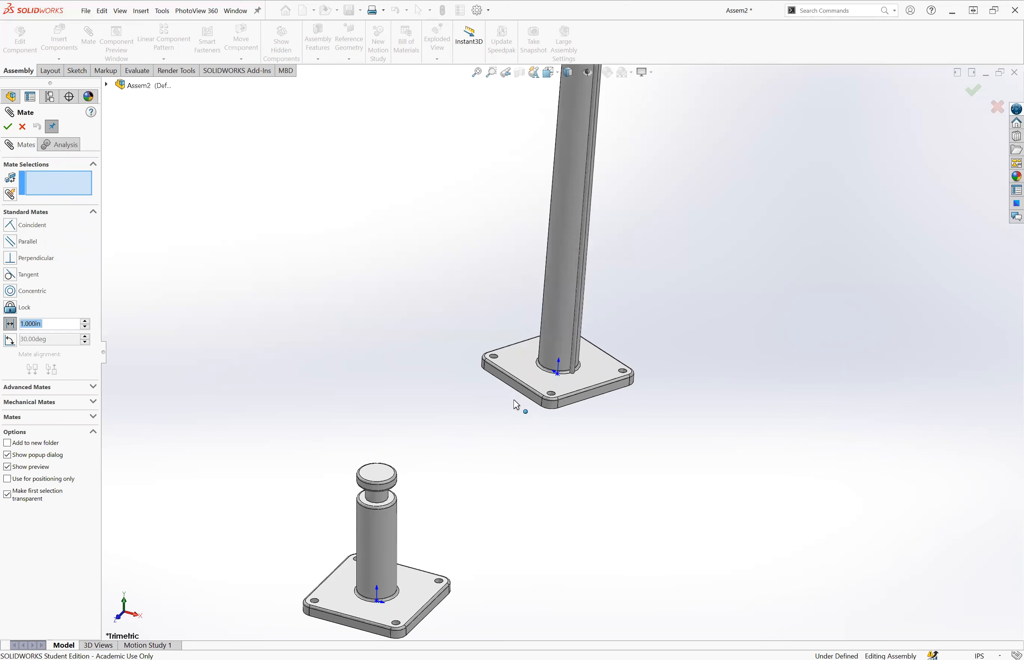
pyautogui.click(524, 392)
pyautogui.moveTo(411, 601); pyautogui.dragTo(469, 560, button='middle')
pyautogui.click(469, 561)
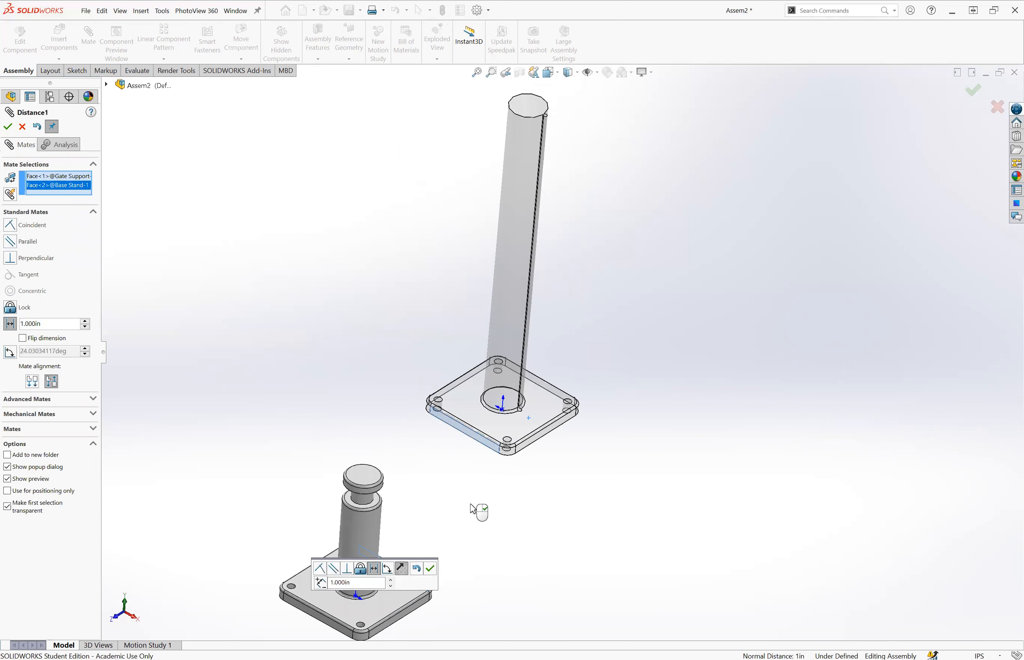
# Set the distance between the Gate Support and Base Stand plates to 7 in and accept the mate.
pyautogui.click(87, 322)
pyautogui.click(86, 321)
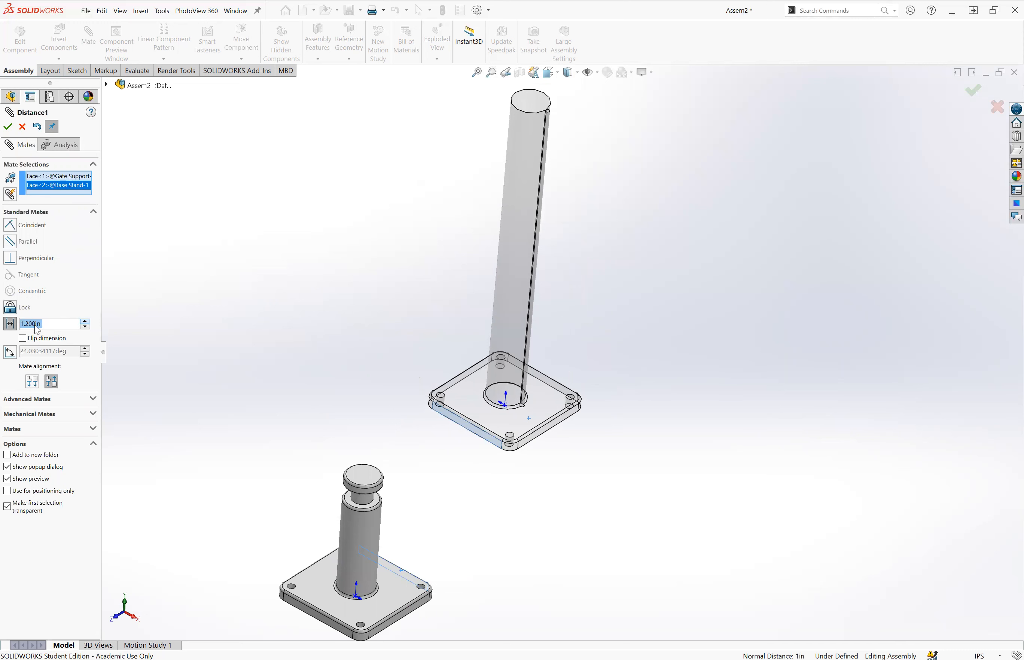
pyautogui.write('1.6')
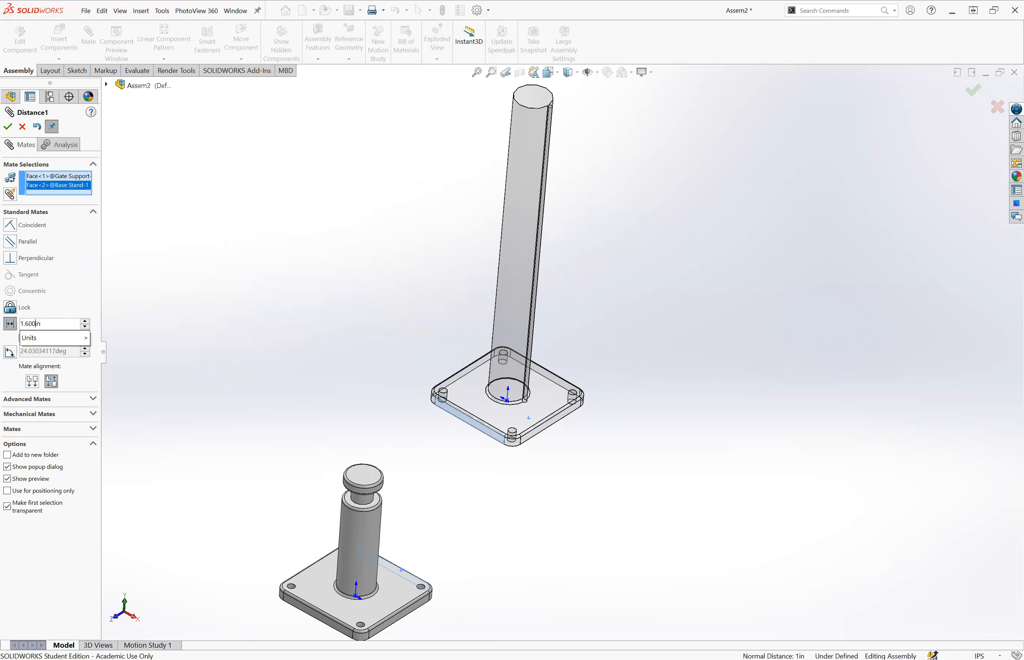
pyautogui.press('BackSpace')
pyautogui.press('BackSpace')
pyautogui.press('BackSpace')
pyautogui.press('BackSpace')
pyautogui.press('BackSpace')
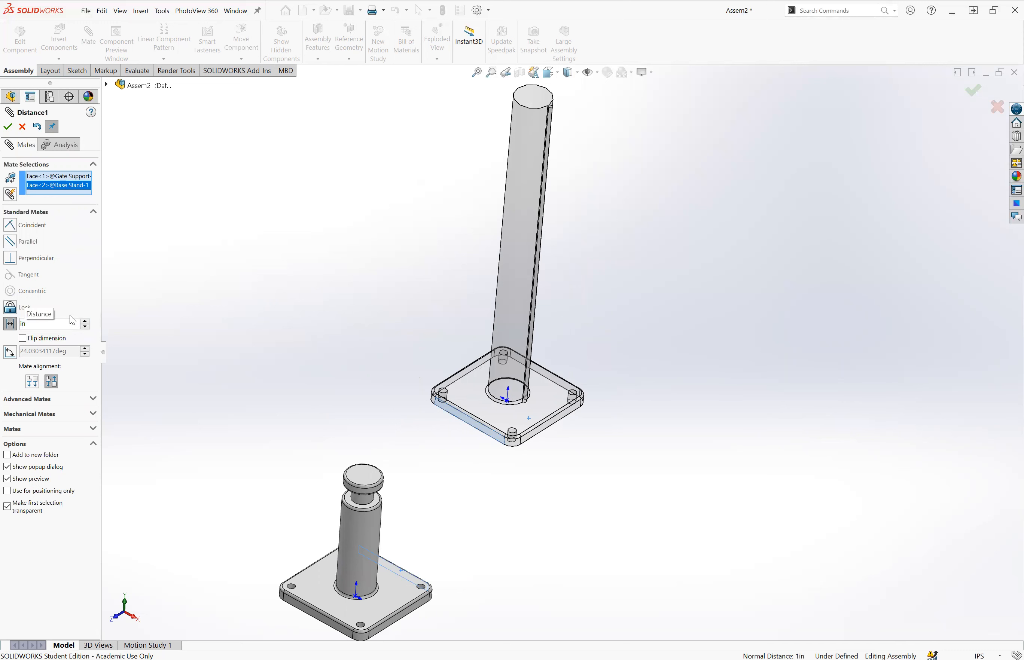
pyautogui.write('7')
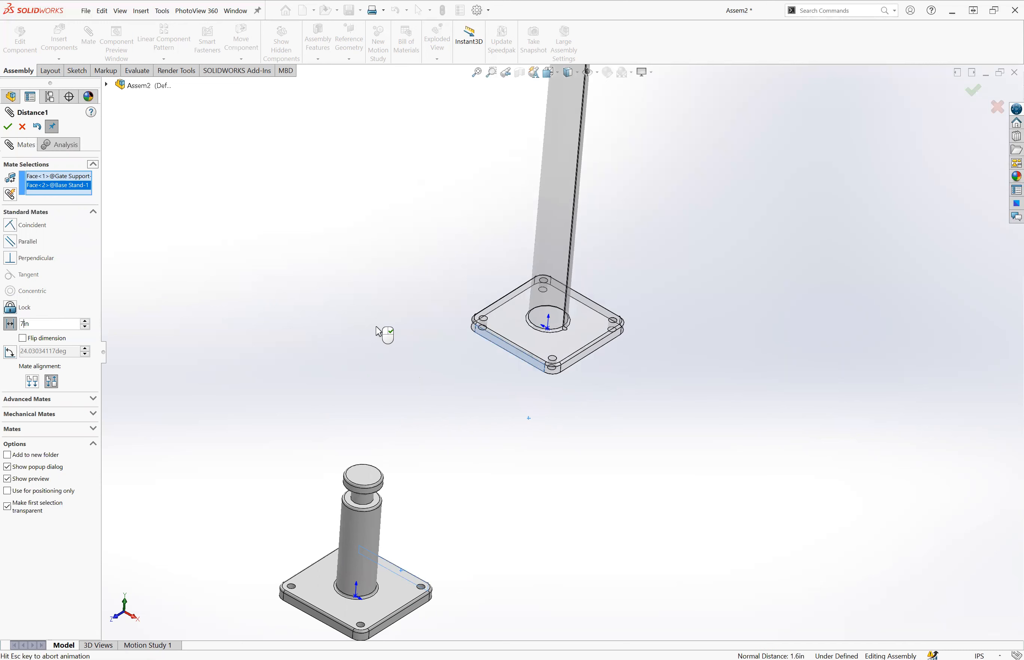
pyautogui.click(361, 302)
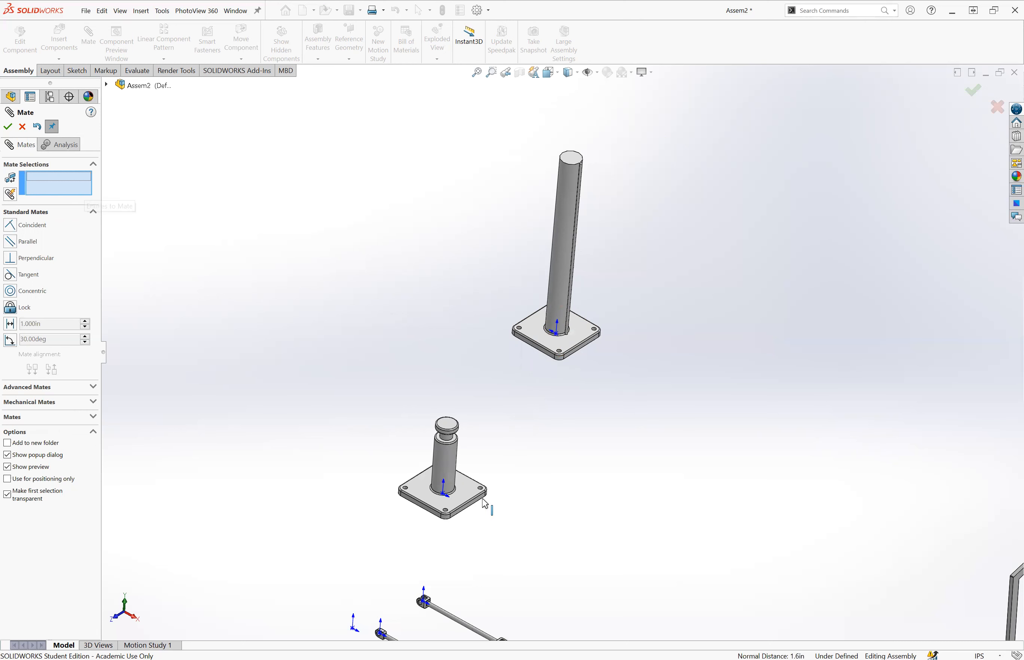
# Add a Coincident mate between the front-right side faces of the Base Stand and Gate Support base plates.
pyautogui.scroll(-2, 474, 501)
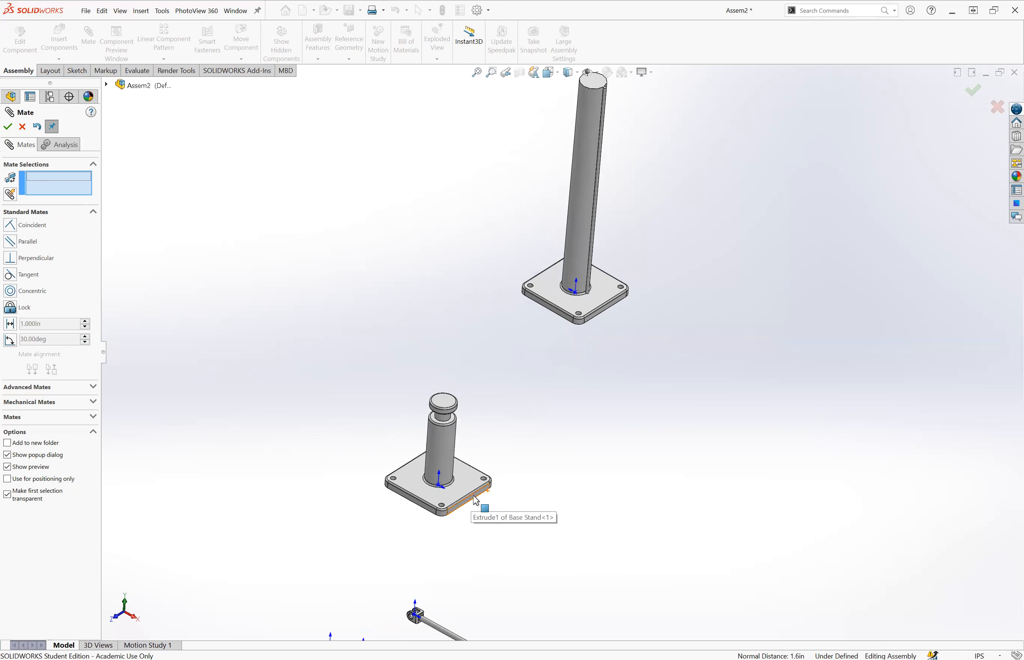
pyautogui.click(476, 501)
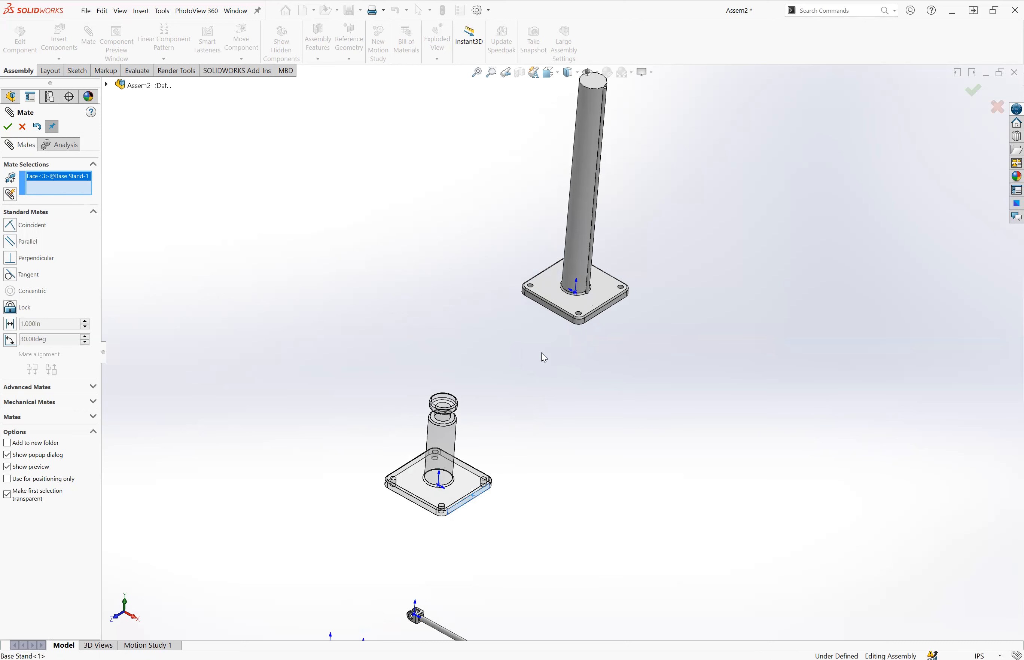
pyautogui.click(615, 310)
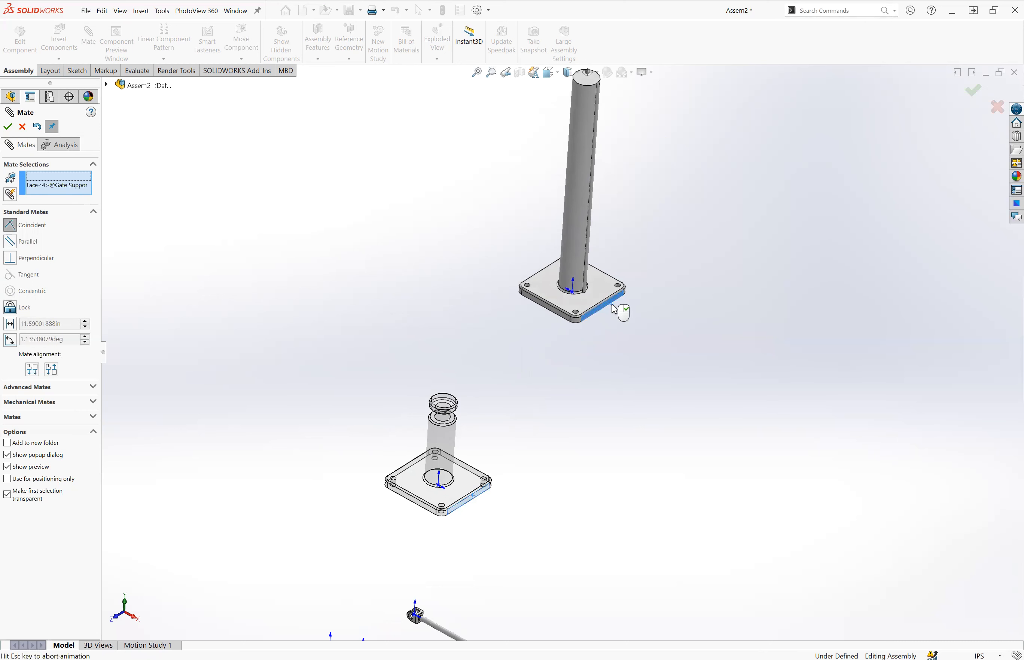
pyautogui.click(8, 127)
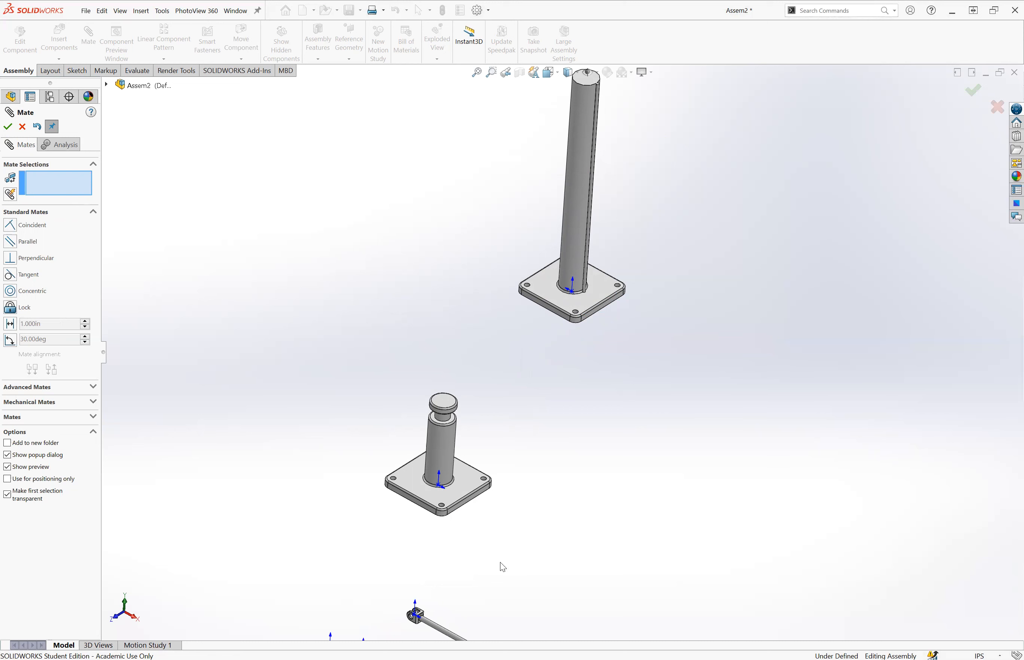
# Add a Coincident mate between the undersides of the Base Stand and Gate Support plates, and finish mating in isometric view.
pyautogui.moveTo(457, 354); pyautogui.dragTo(452, 314, button='middle')
pyautogui.click(472, 561)
pyautogui.click(585, 555)
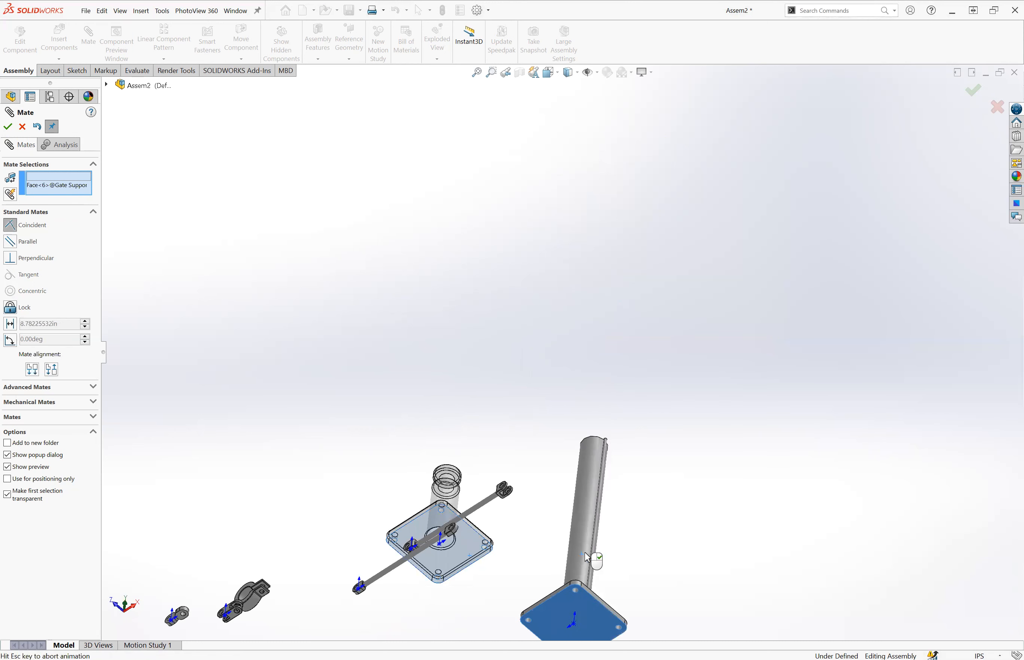
pyautogui.click(709, 569)
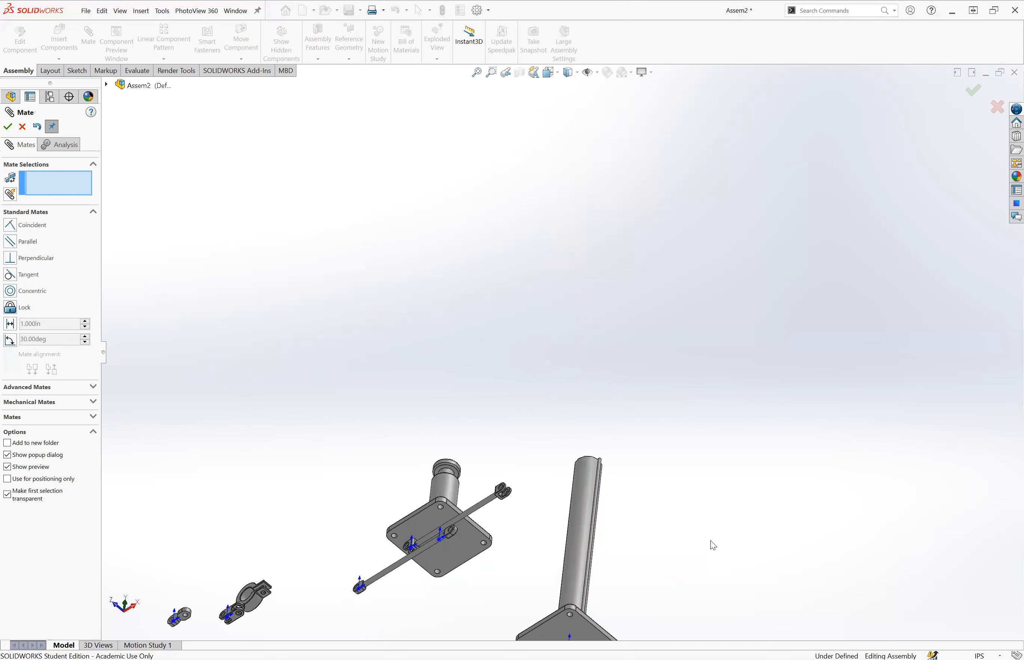
pyautogui.hotkey('ctrl', '7')
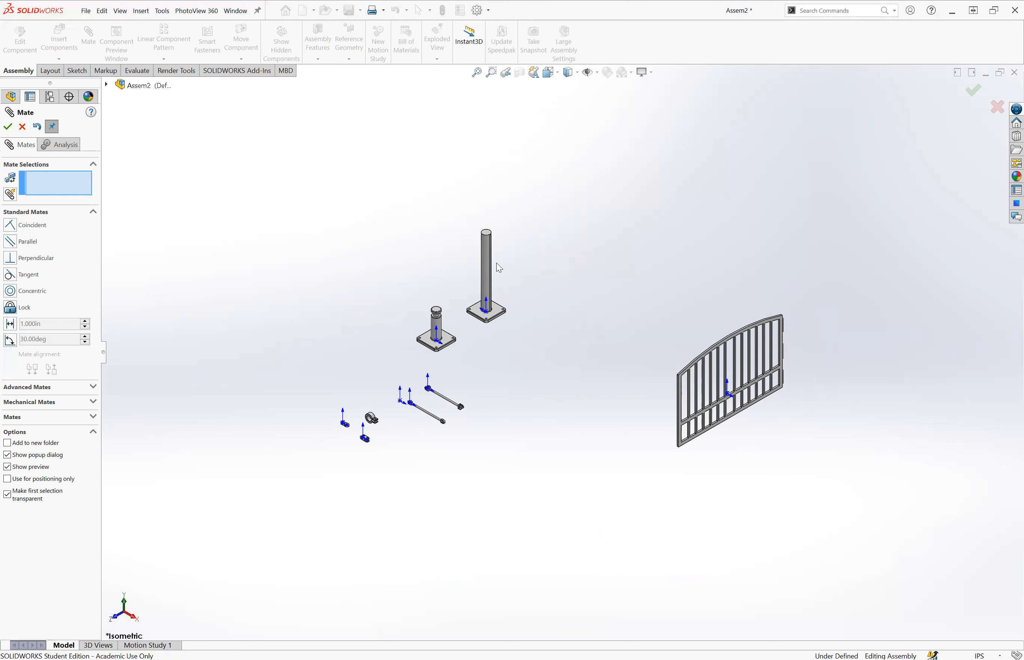
pyautogui.scroll(-2, 494, 254)
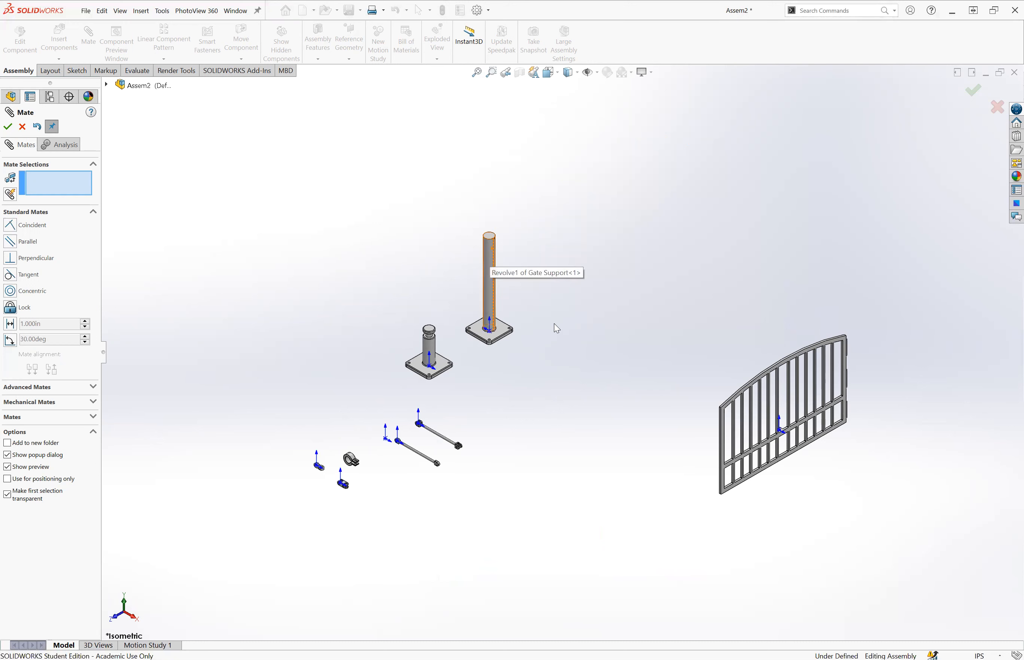
pyautogui.click(8, 128)
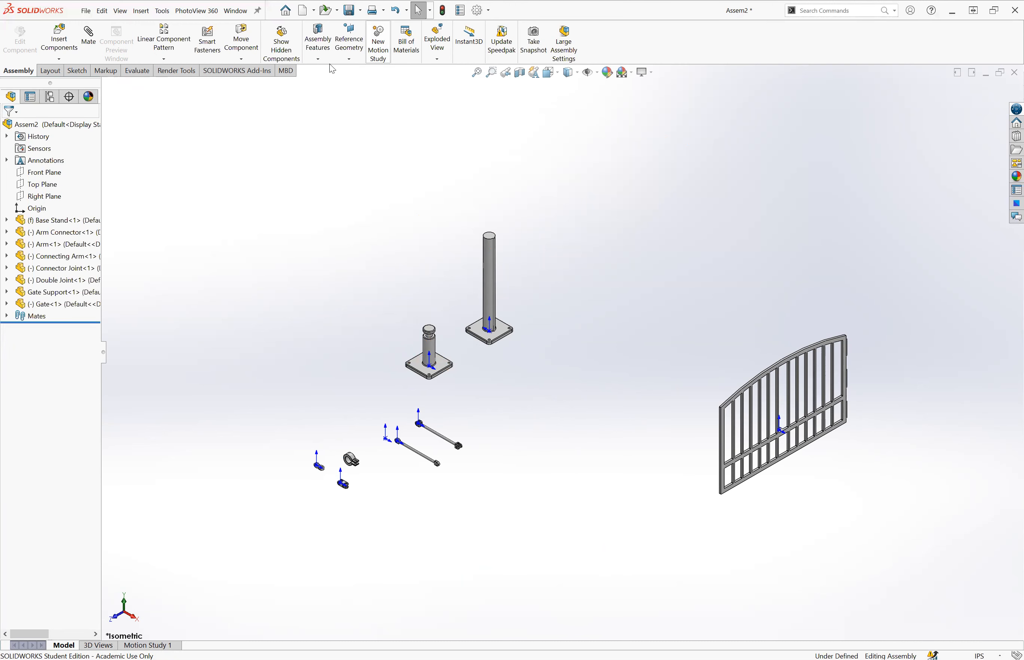
# Rotate the Gate with Rotate Component in Free Drag mode so its hinge side faces the Gate Support.
pyautogui.click(242, 60)
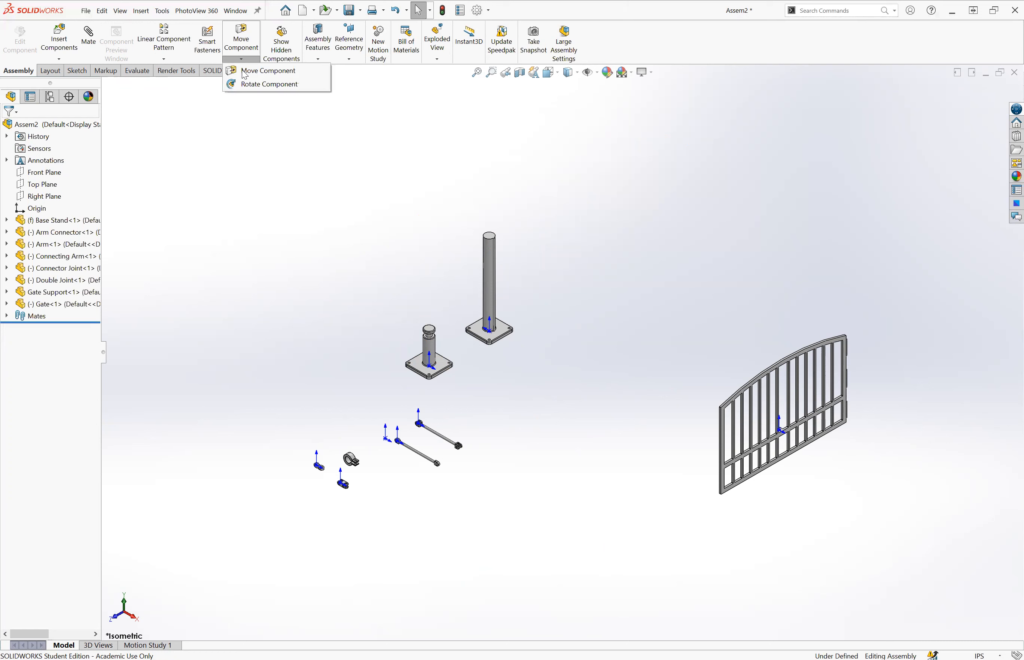
pyautogui.click(254, 84)
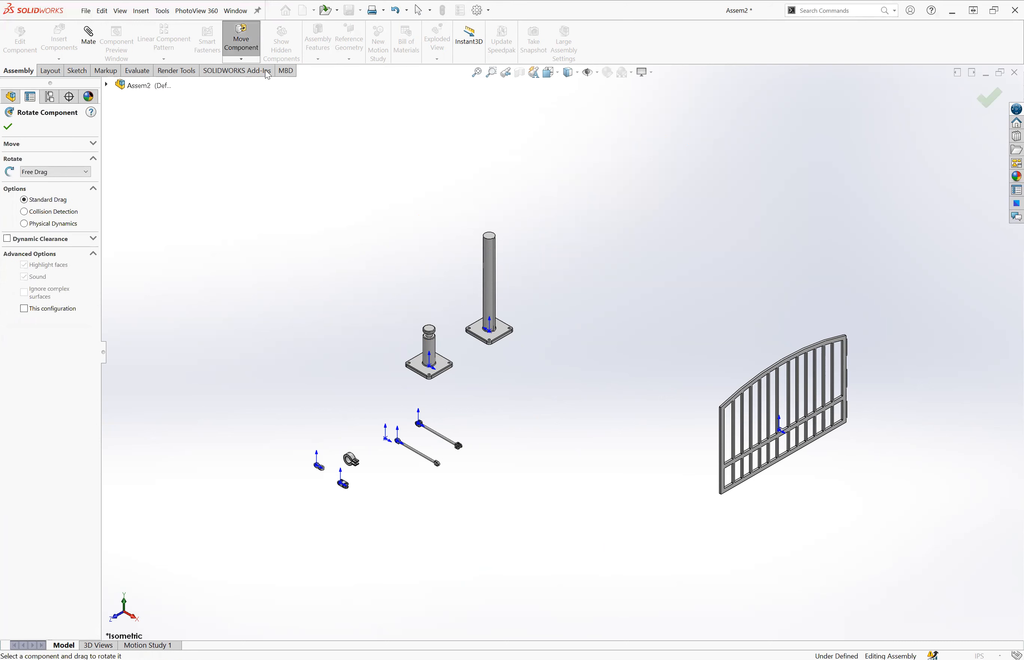
pyautogui.moveTo(785, 467); pyautogui.dragTo(839, 508)
pyautogui.click(8, 126)
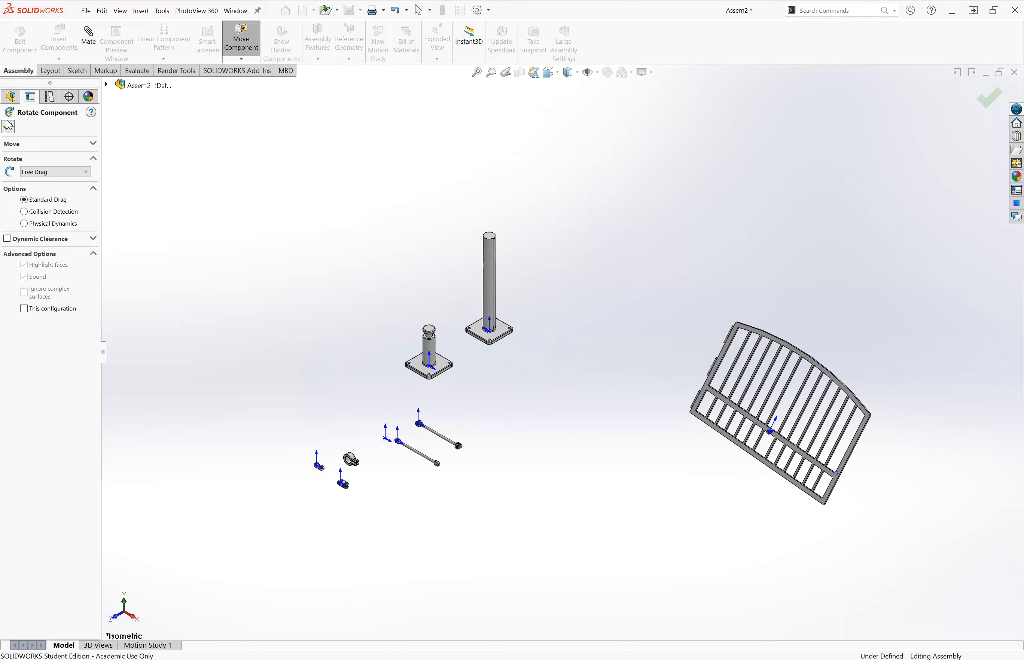
# Add a Concentric mate between the rounded rib on the Gate Support post and the Gate's uppermost hinge barrel.
pyautogui.click(86, 43)
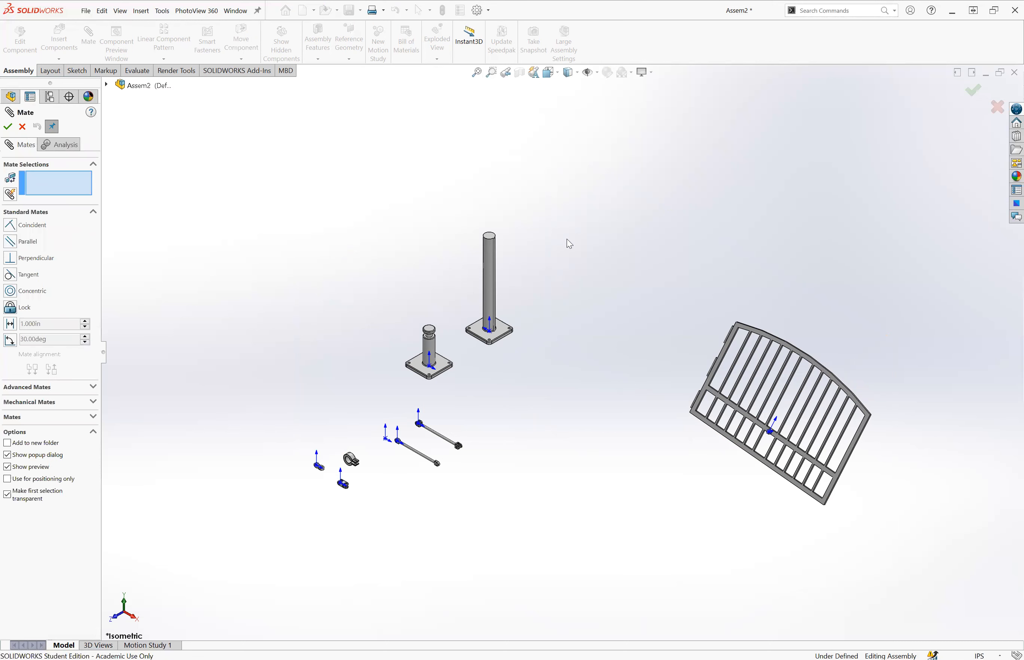
pyautogui.scroll(-6, 494, 238)
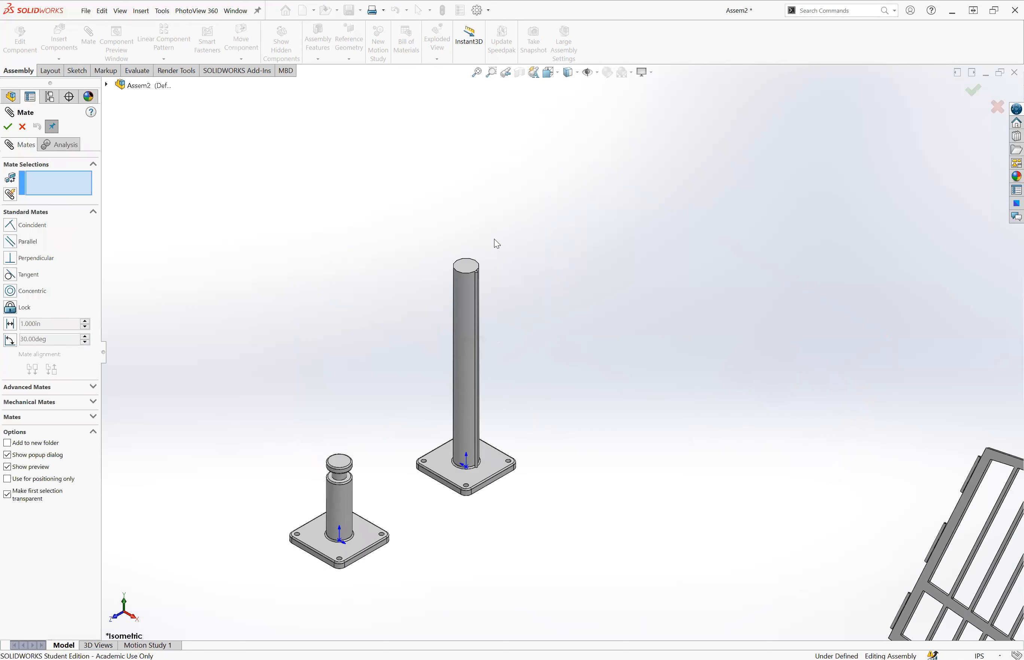
pyautogui.click(475, 330)
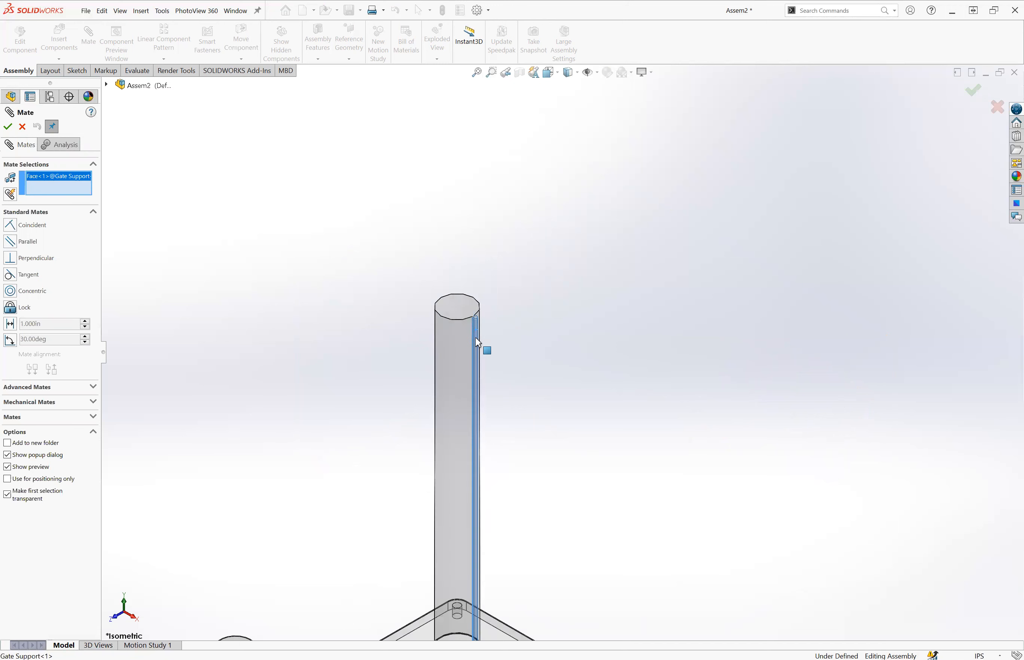
pyautogui.scroll(5, 533, 338)
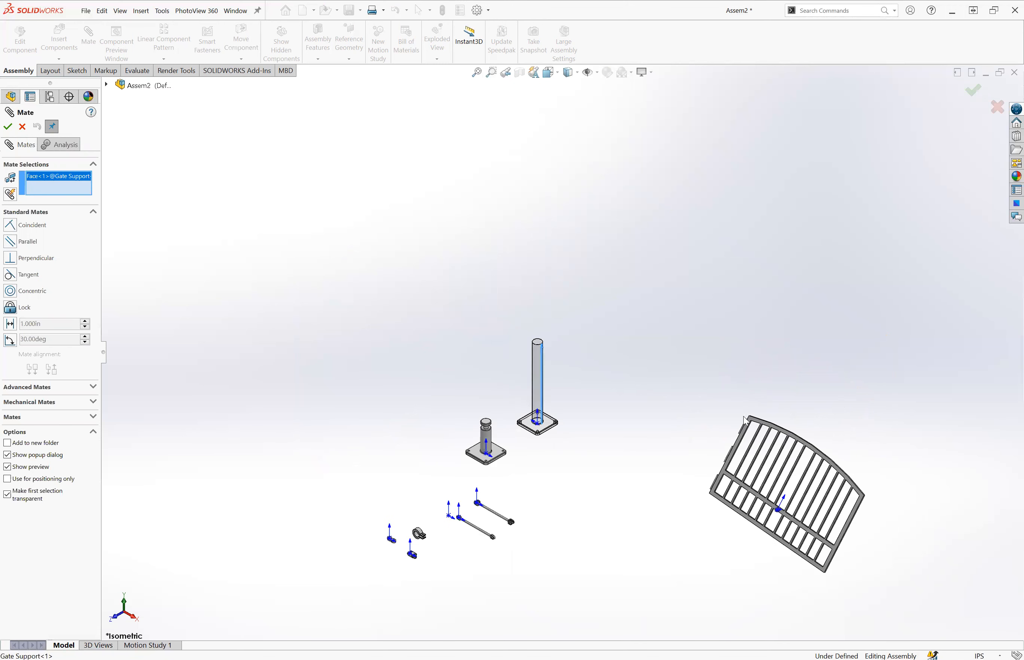
pyautogui.moveTo(748, 415); pyautogui.dragTo(763, 392, button='middle')
pyautogui.scroll(-5, 693, 405)
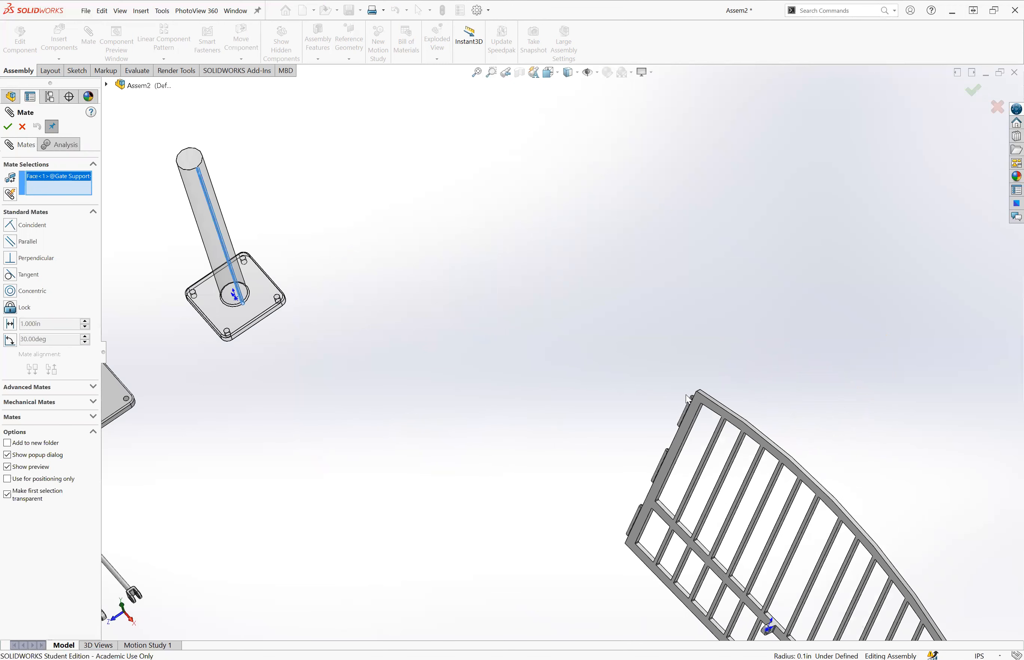
pyautogui.scroll(-3, 688, 400)
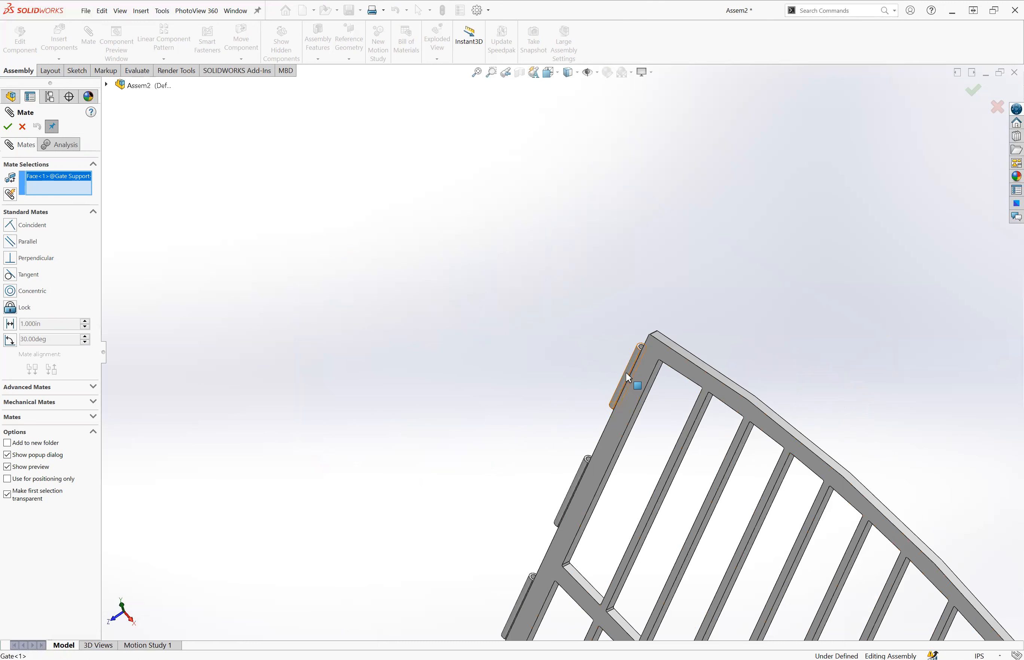
pyautogui.click(628, 378)
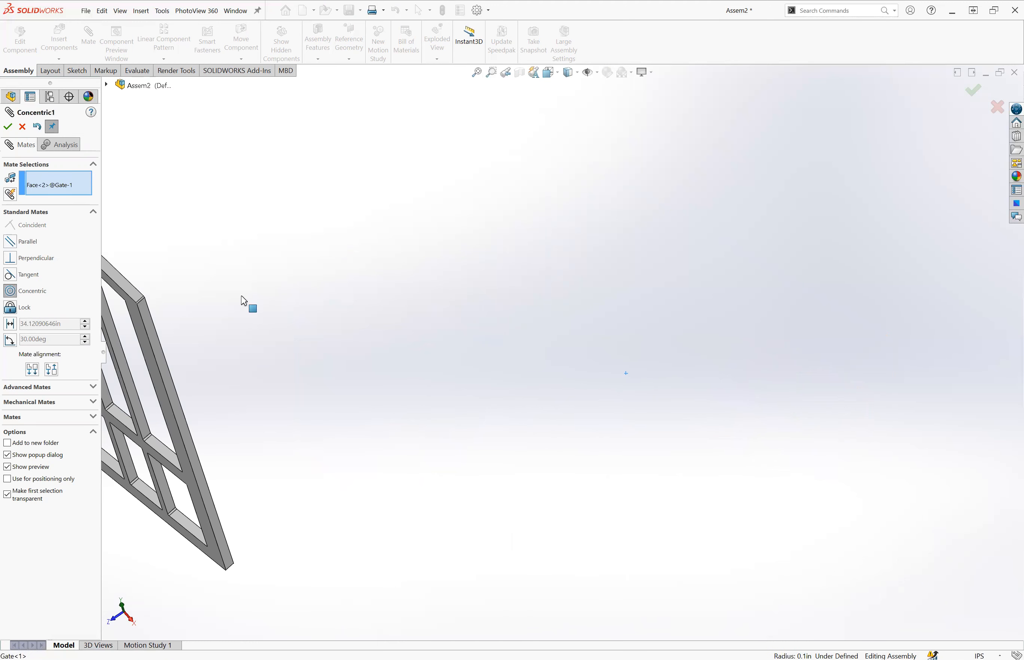
pyautogui.scroll(6, 244, 301)
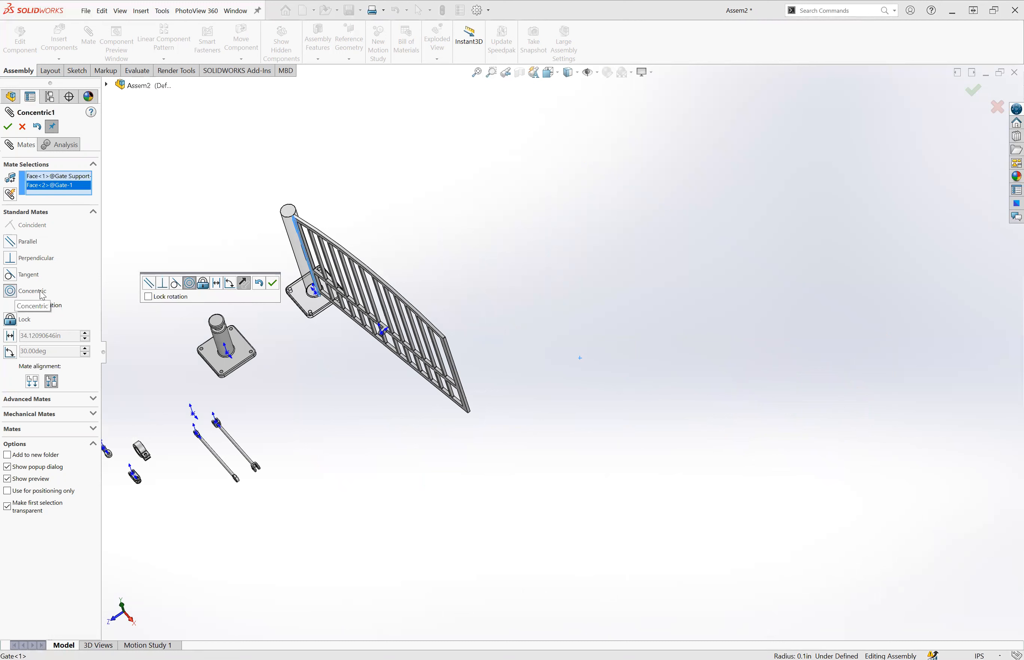
pyautogui.click(273, 284)
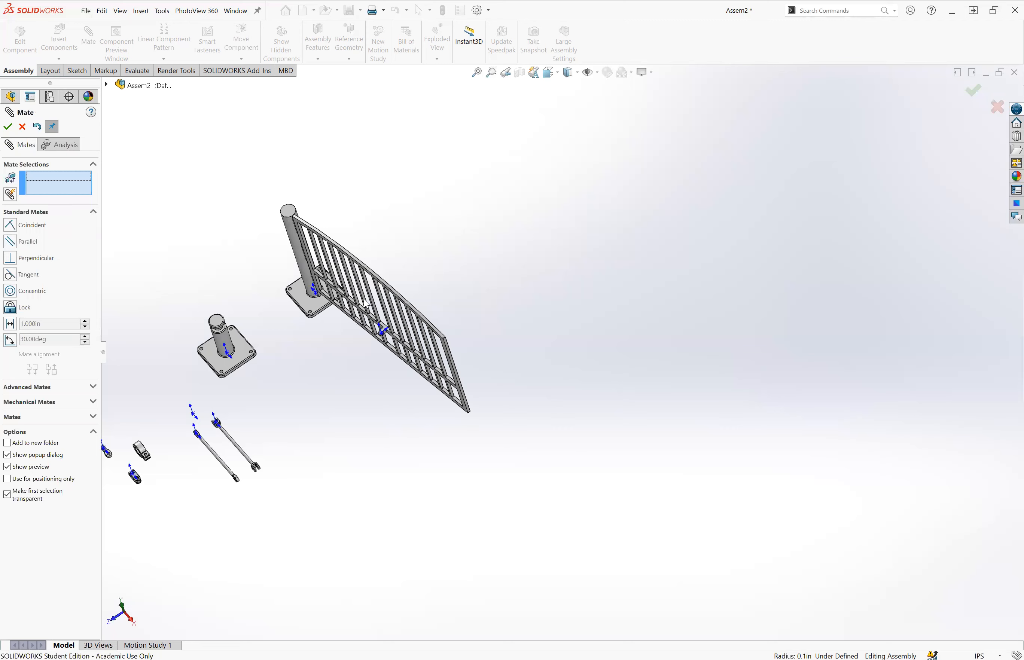
# Add a 1 in Distance mate between the Gate Support base plate's upper face and the Gate's bottom face.
pyautogui.scroll(-4, 405, 351)
pyautogui.scroll(-2, 405, 351)
pyautogui.moveTo(401, 330); pyautogui.dragTo(418, 425, button='middle')
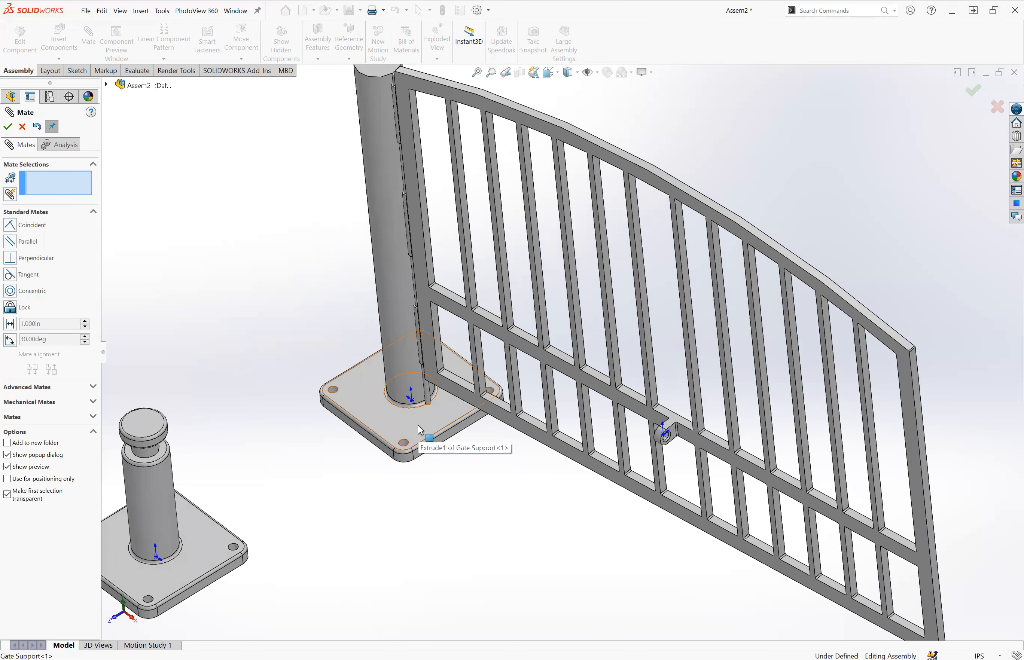
pyautogui.click(420, 430)
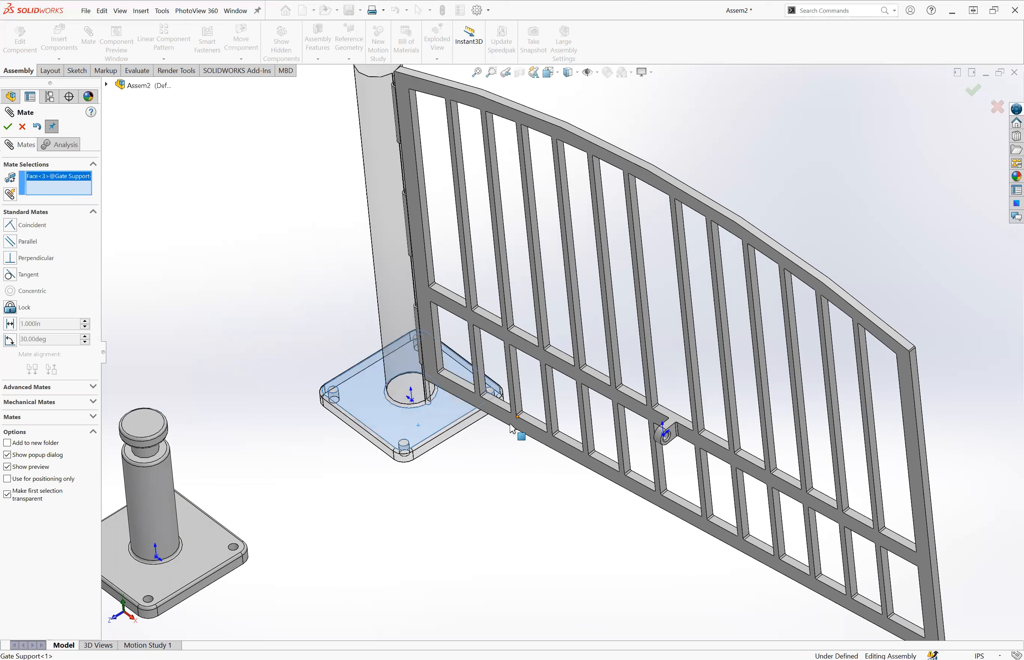
pyautogui.moveTo(511, 426); pyautogui.dragTo(598, 98, button='middle')
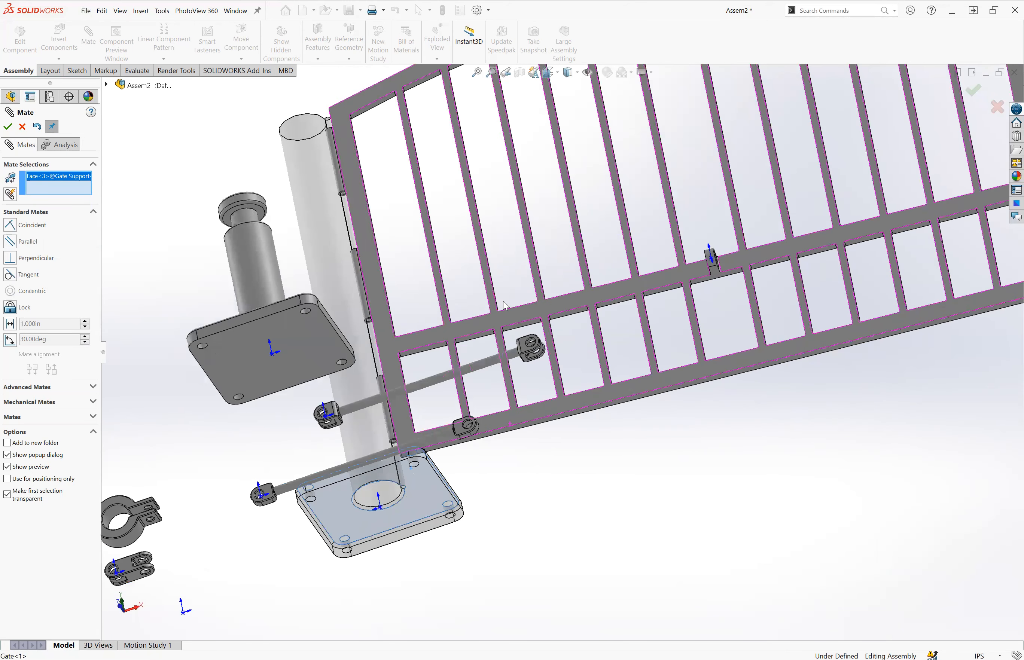
pyautogui.click(554, 428)
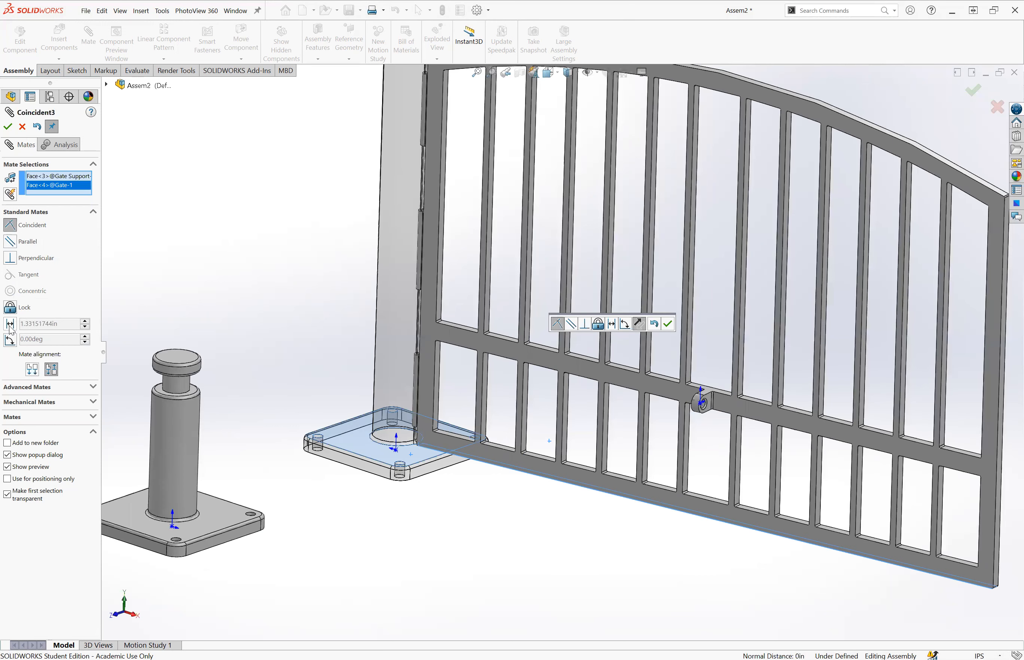
pyautogui.click(9, 324)
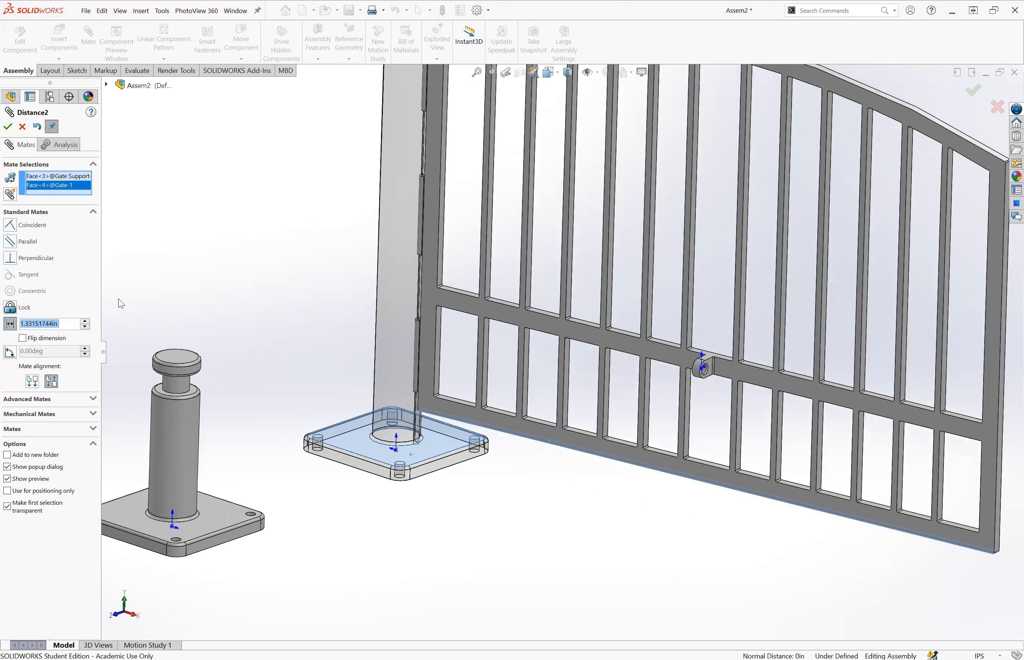
pyautogui.write('1')
pyautogui.press('Return')
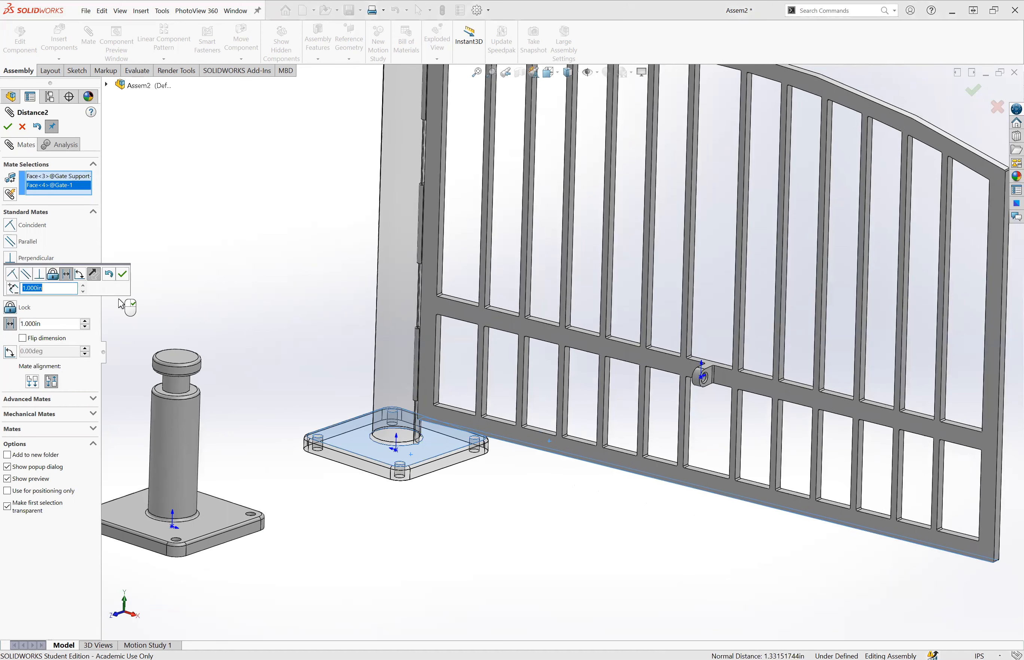
pyautogui.click(123, 279)
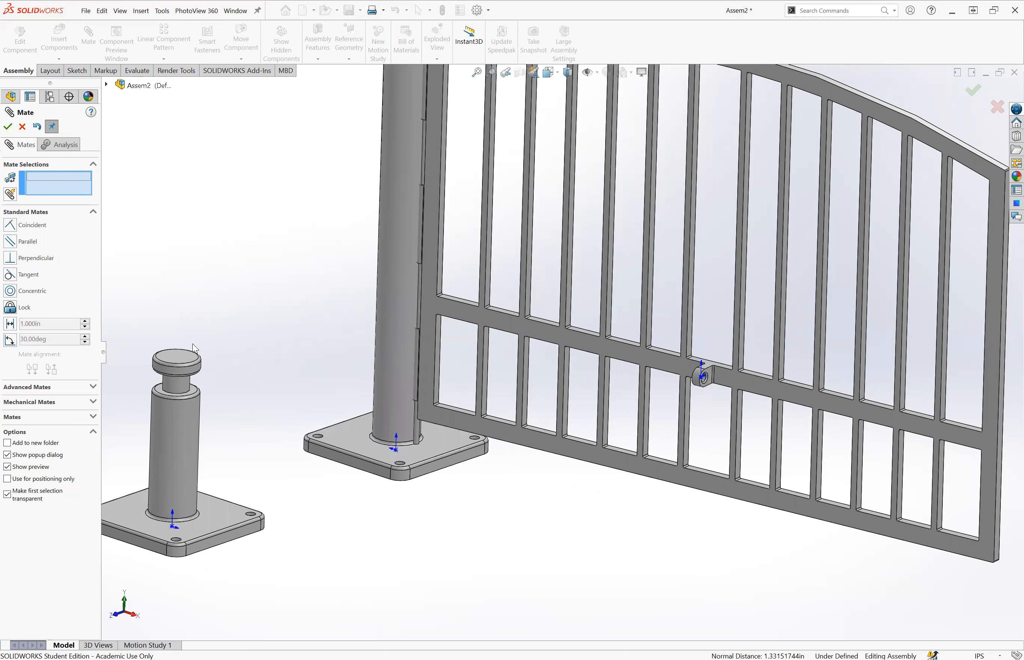
# Add a Concentric mate between the Base Stand's narrow neck and the Arm Connector's ring, and move the connector above the stand.
pyautogui.scroll(4, 240, 398)
pyautogui.press('f')
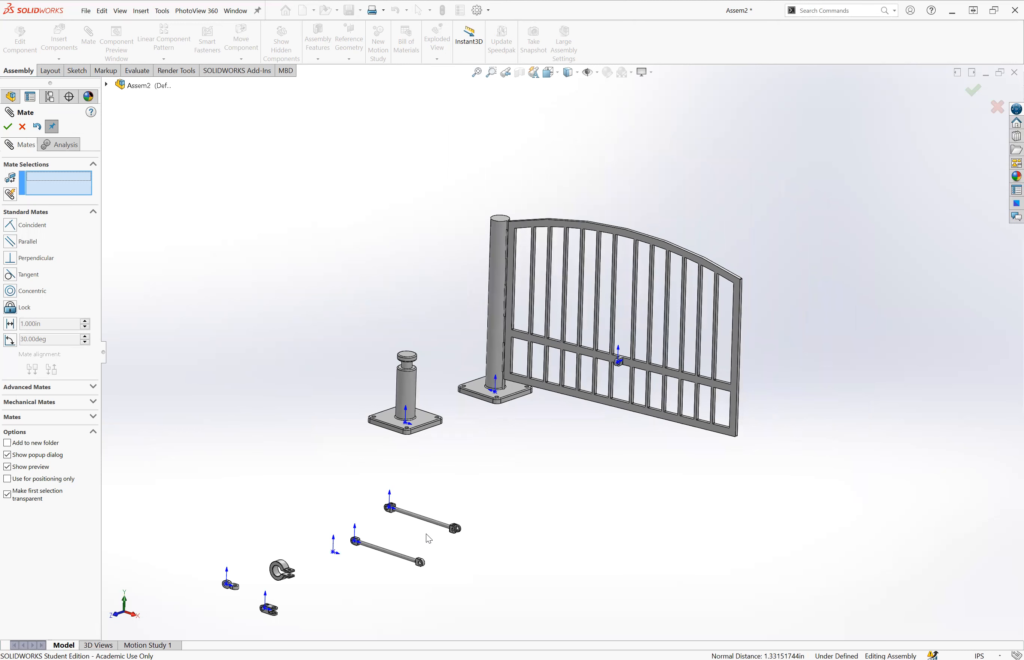
pyautogui.scroll(2, 428, 537)
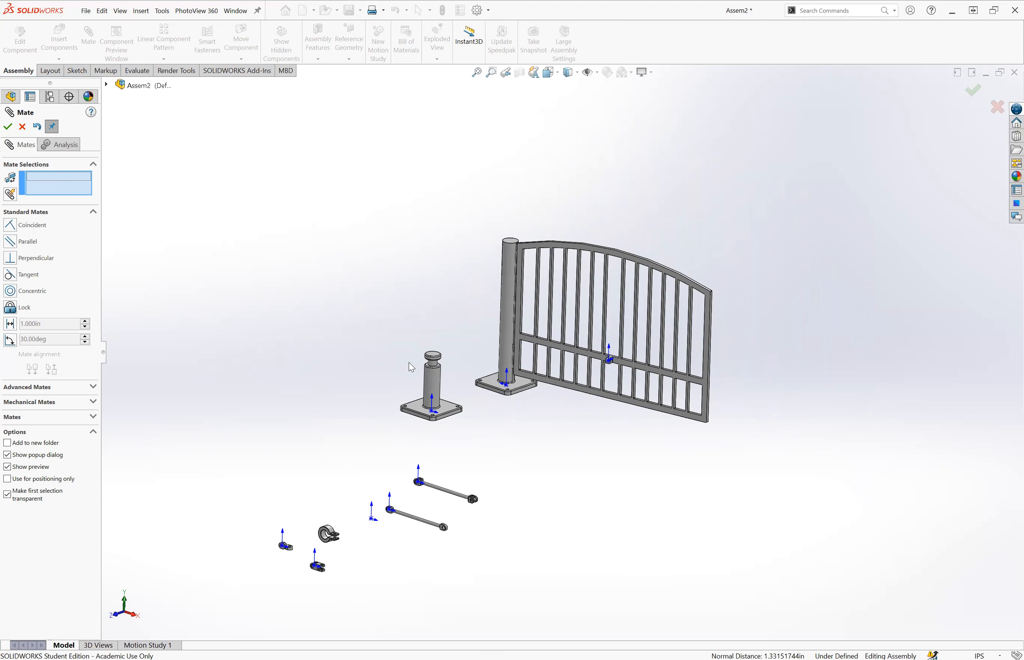
pyautogui.scroll(-5, 449, 362)
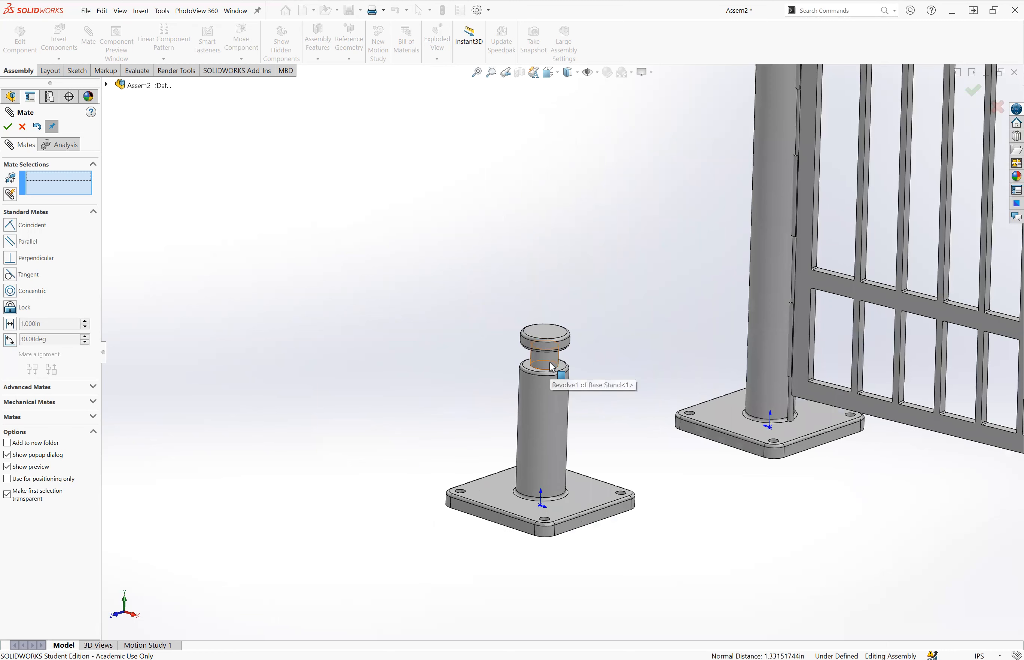
pyautogui.click(552, 367)
pyautogui.scroll(5, 473, 508)
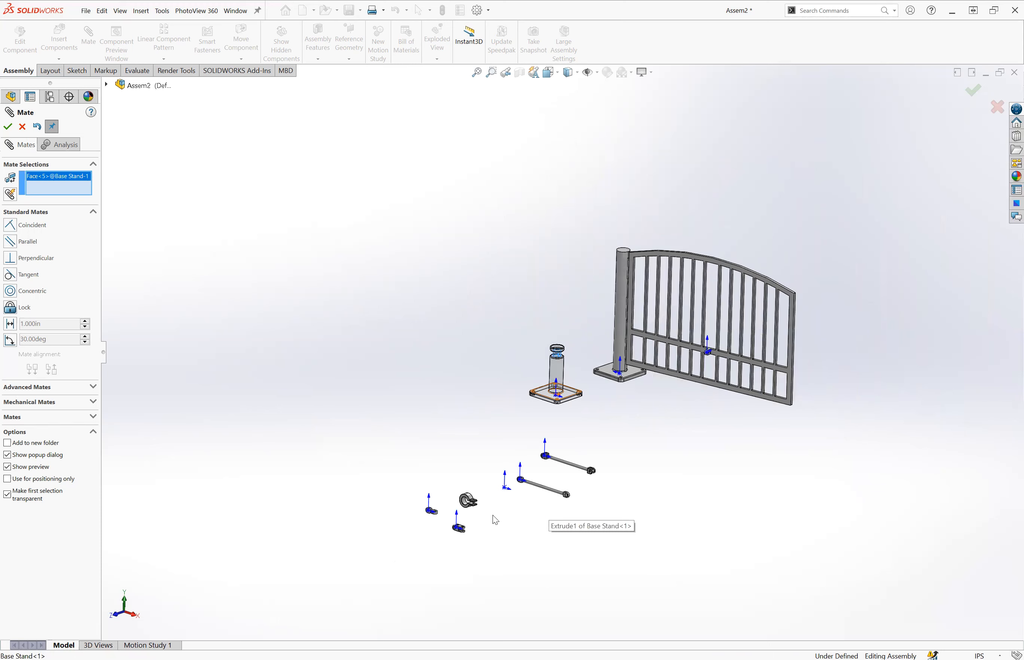
pyautogui.scroll(-2, 470, 506)
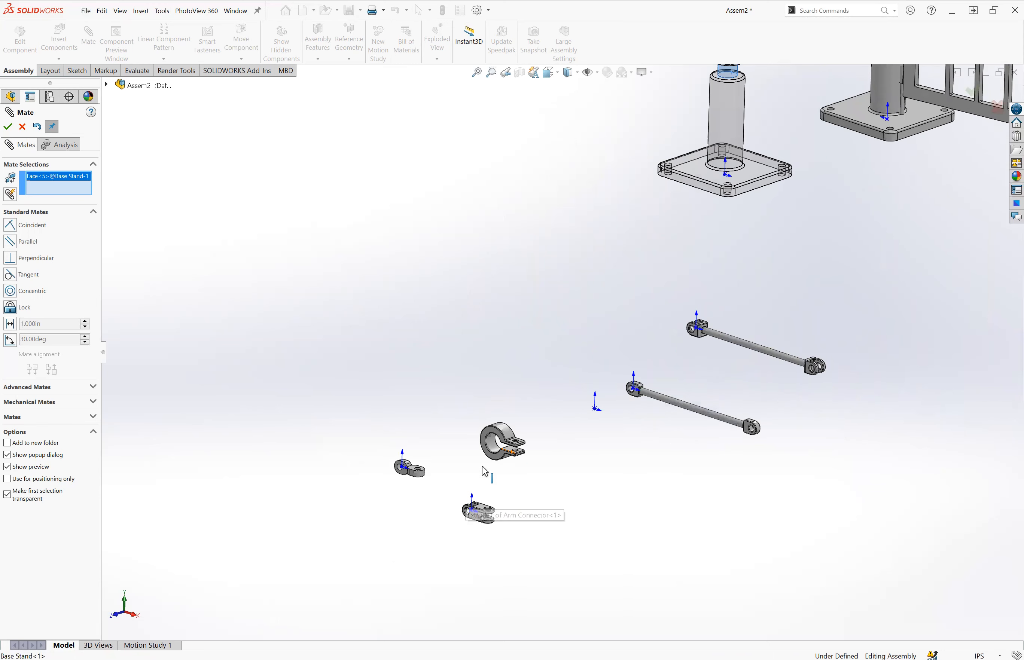
pyautogui.click(498, 453)
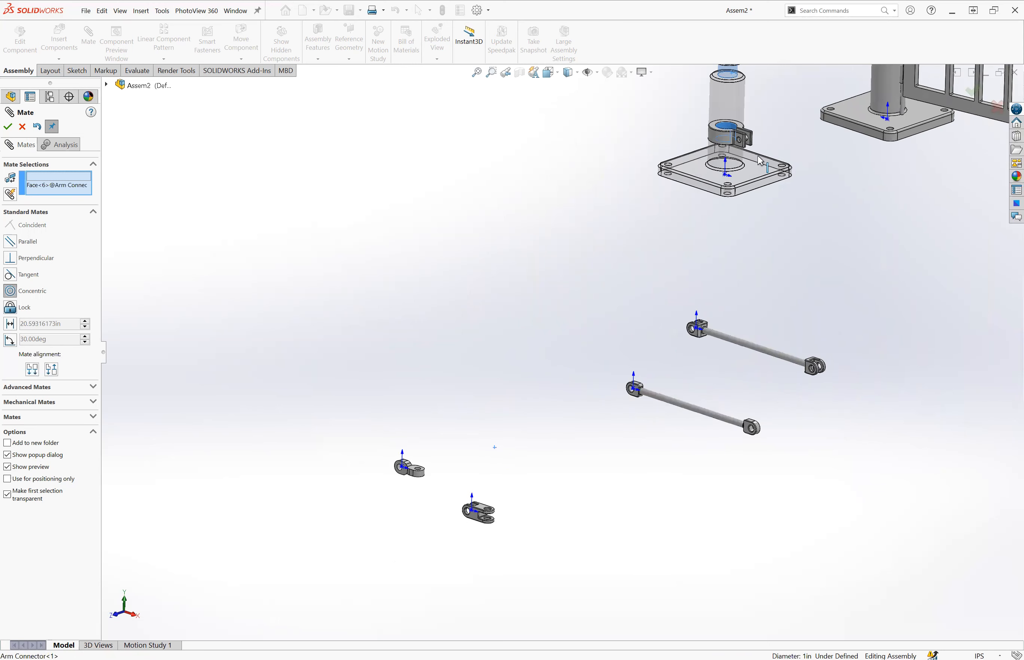
pyautogui.scroll(4, 759, 156)
pyautogui.click(490, 463)
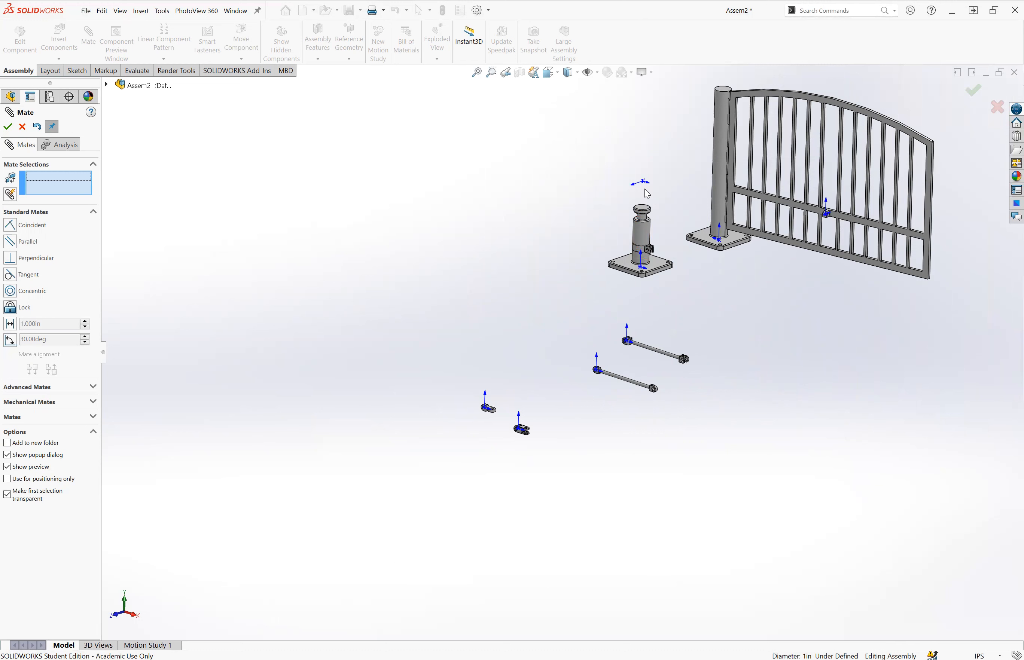
pyautogui.scroll(-5, 650, 185)
pyautogui.moveTo(606, 384); pyautogui.dragTo(610, 202)
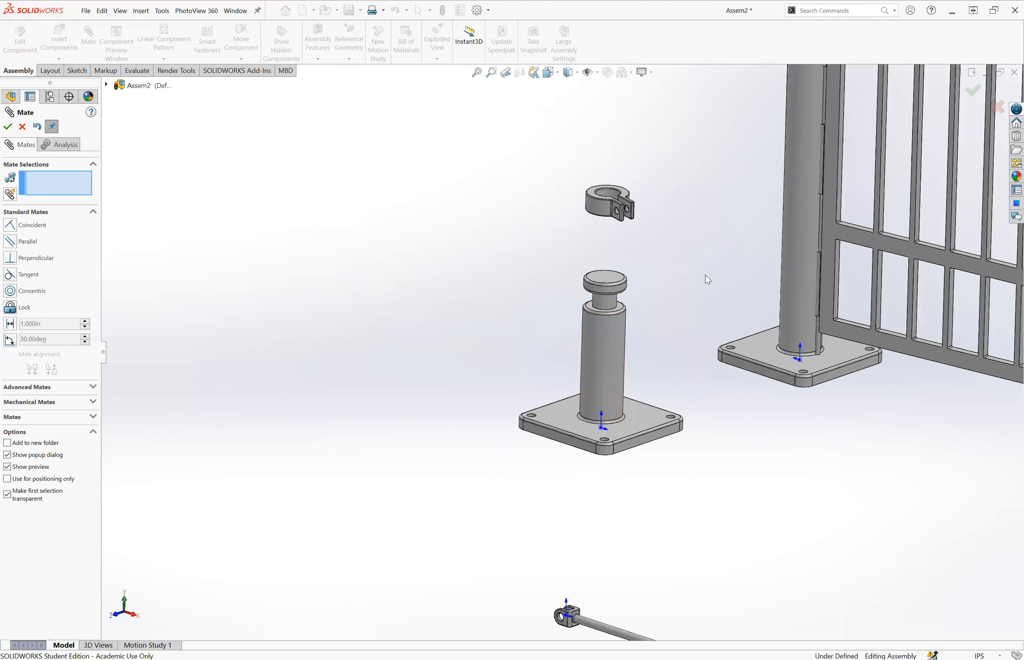
# Add a centered Width mate placing the Arm Connector's upper and lower faces between the Base Stand's cap underside and shoulder.
pyautogui.scroll(-2, 678, 234)
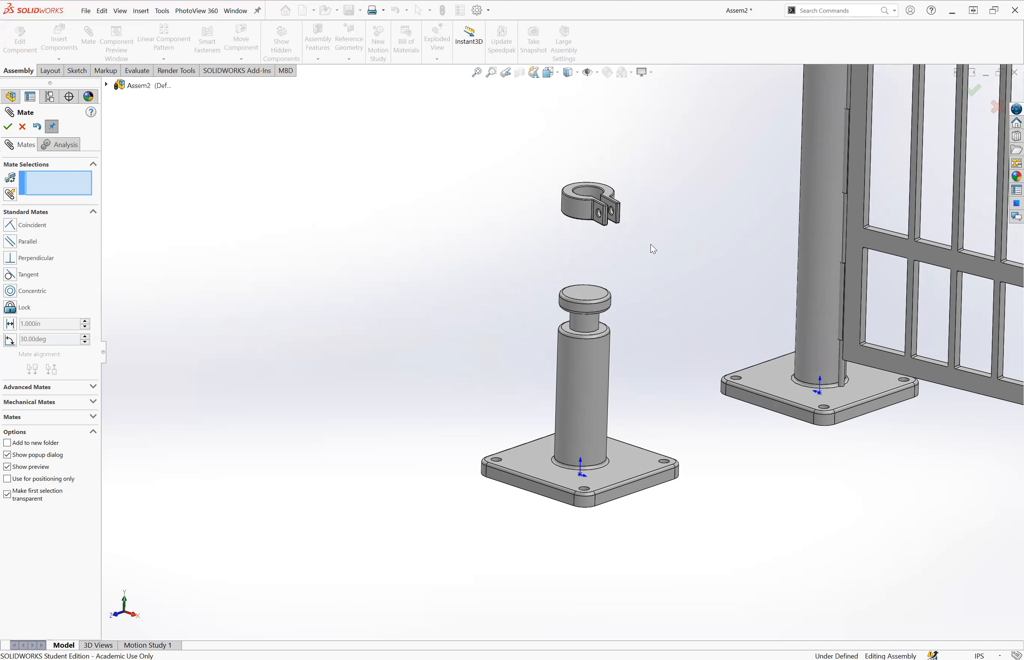
pyautogui.click(56, 388)
pyautogui.click(11, 271)
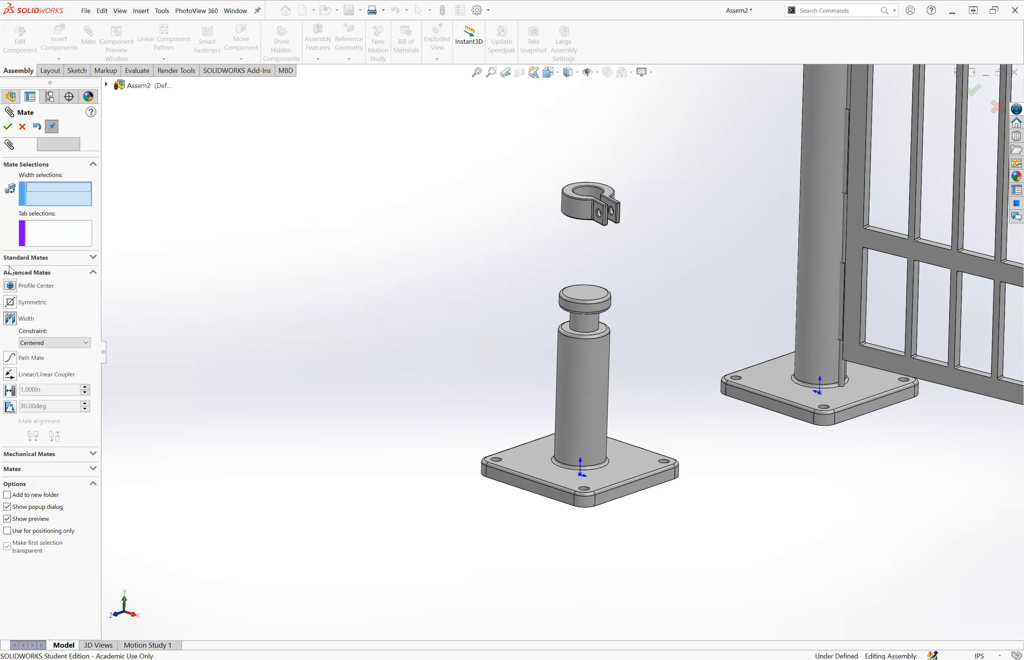
pyautogui.click(578, 193)
pyautogui.moveTo(581, 192); pyautogui.dragTo(643, 82, button='middle')
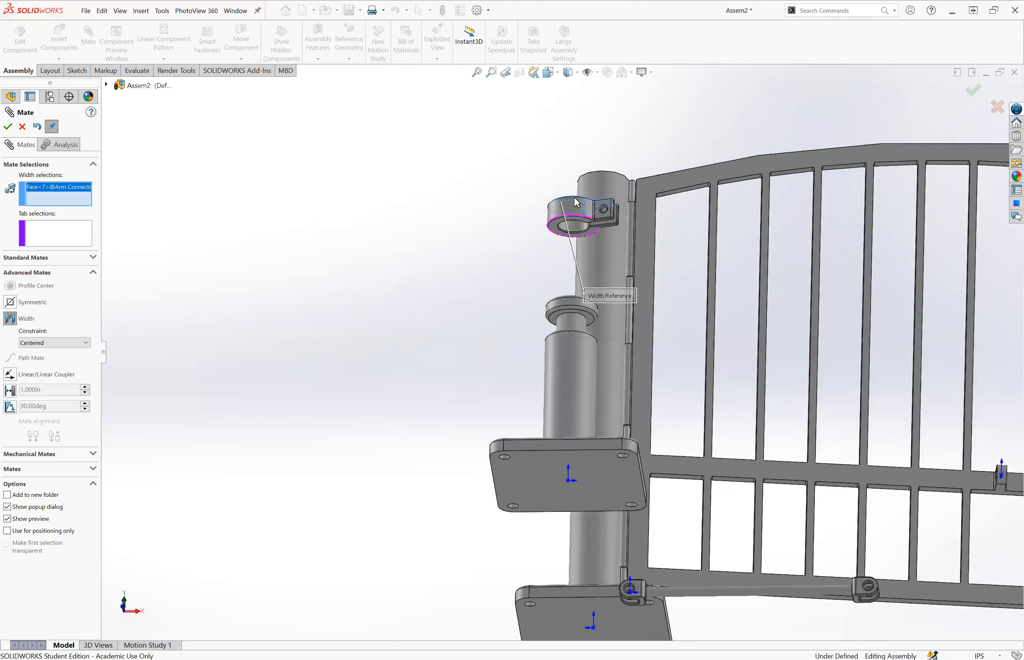
pyautogui.click(556, 228)
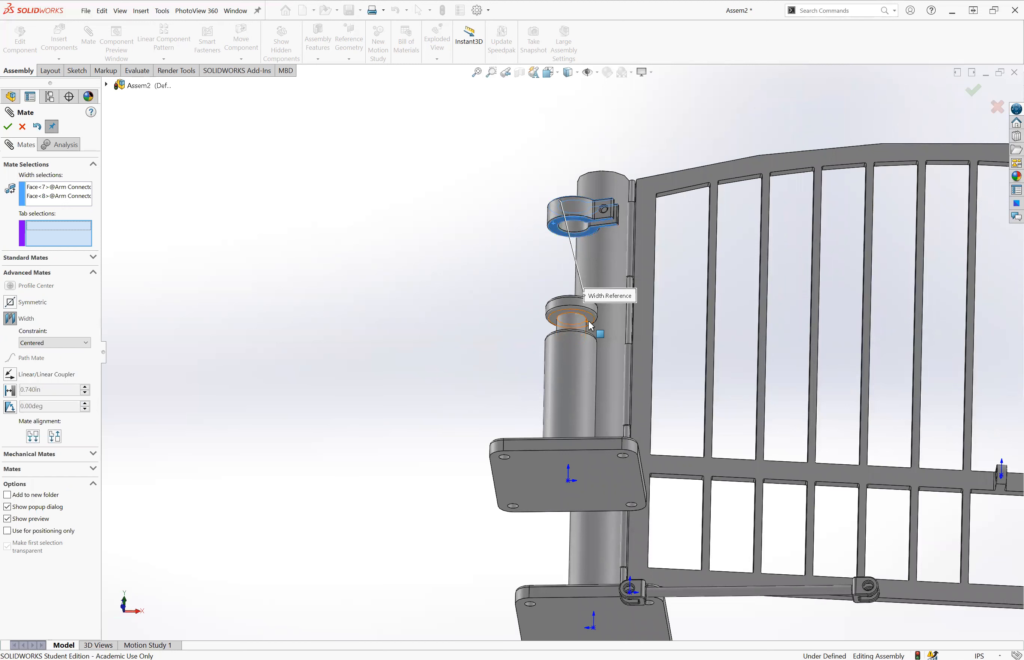
pyautogui.click(591, 322)
pyautogui.moveTo(533, 304); pyautogui.dragTo(538, 379, button='middle')
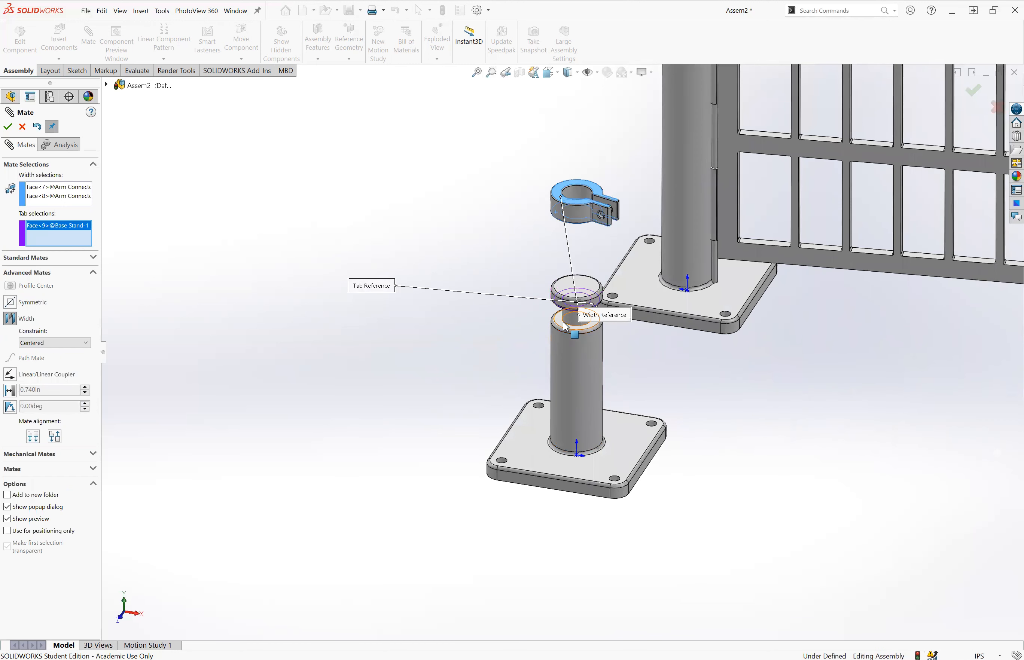
pyautogui.click(562, 327)
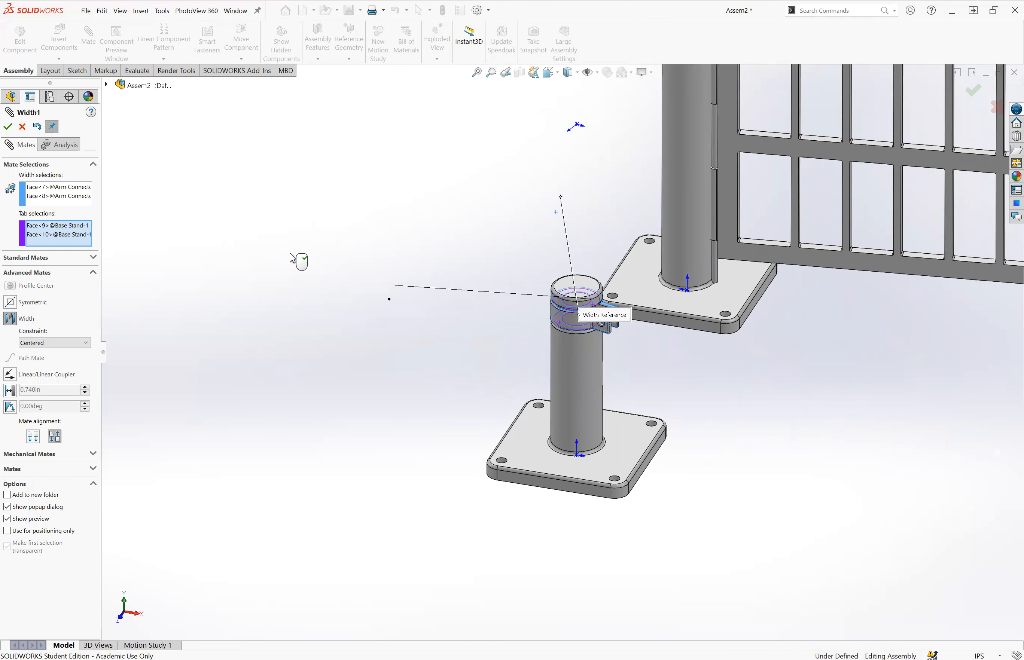
pyautogui.click(6, 127)
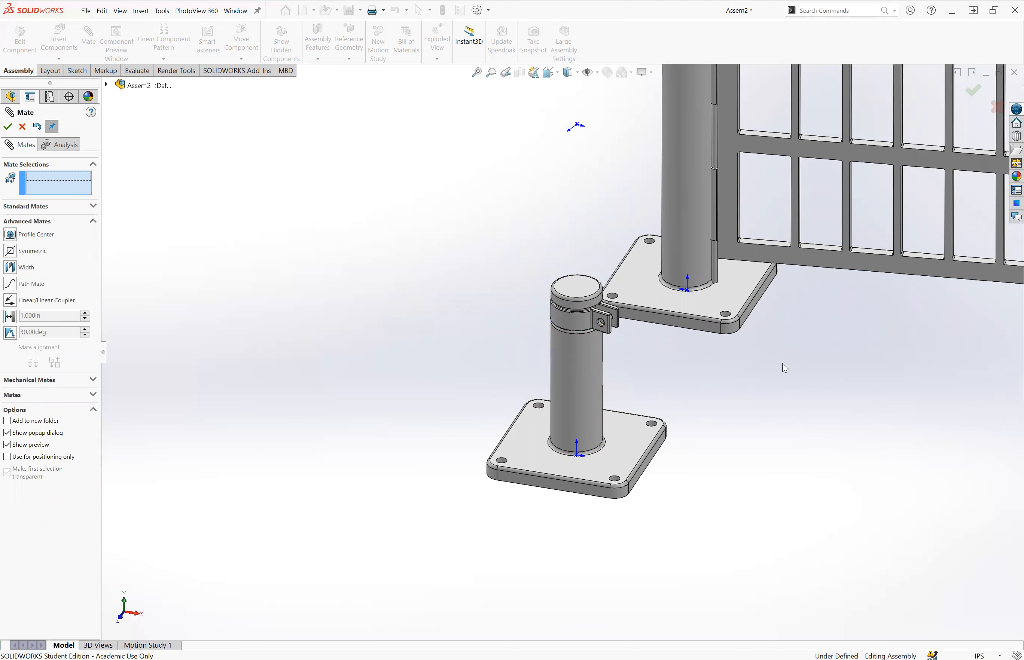
# Add a Concentric mate between the hole in the Arm's single-lug end and the Arm Connector's lug hole.
pyautogui.scroll(5, 734, 351)
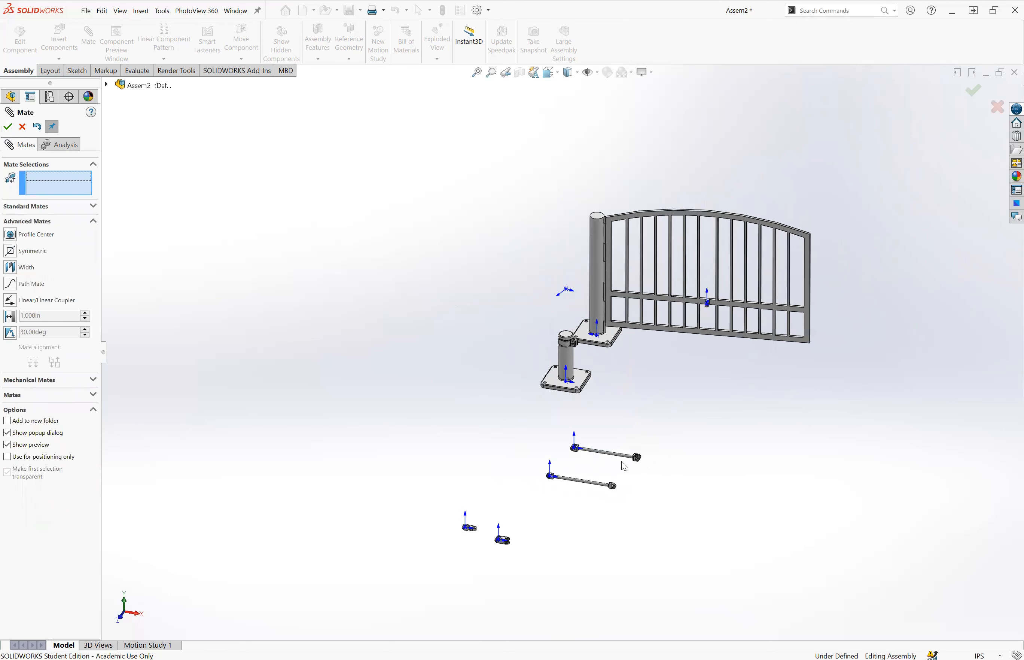
pyautogui.scroll(-5, 624, 466)
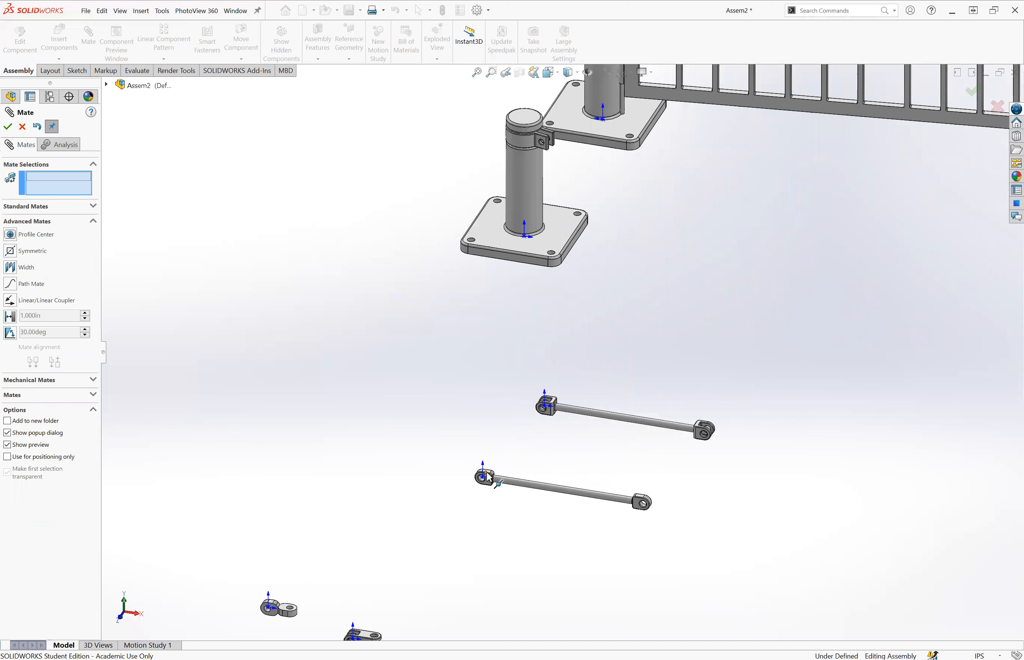
pyautogui.scroll(-5, 489, 478)
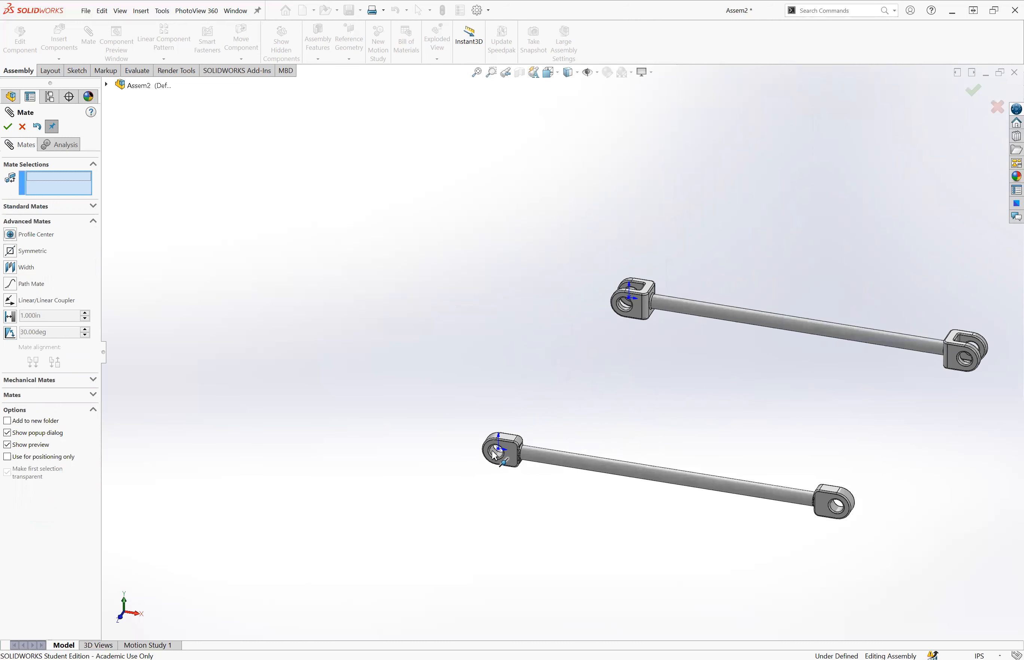
pyautogui.click(495, 455)
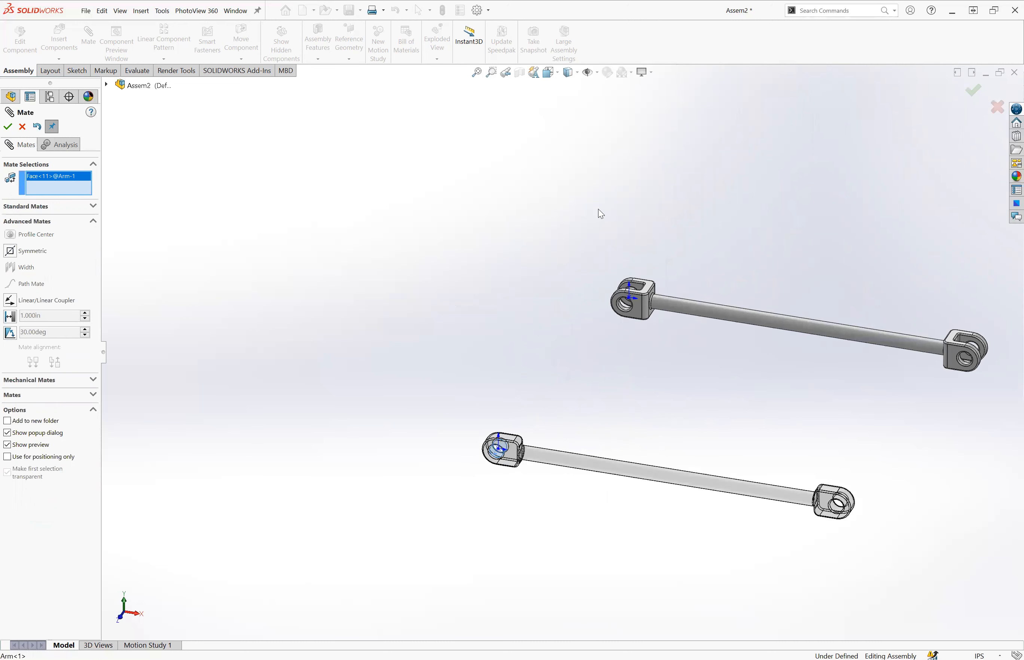
pyautogui.scroll(3, 599, 210)
pyautogui.scroll(2, 599, 209)
pyautogui.scroll(-5, 516, 288)
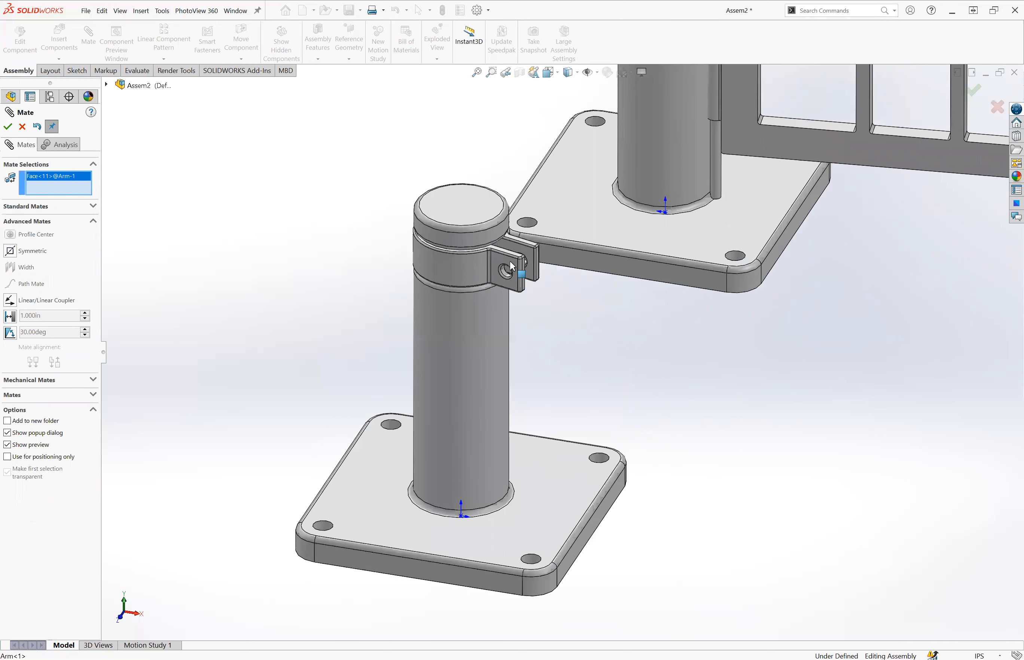
pyautogui.scroll(-2, 508, 288)
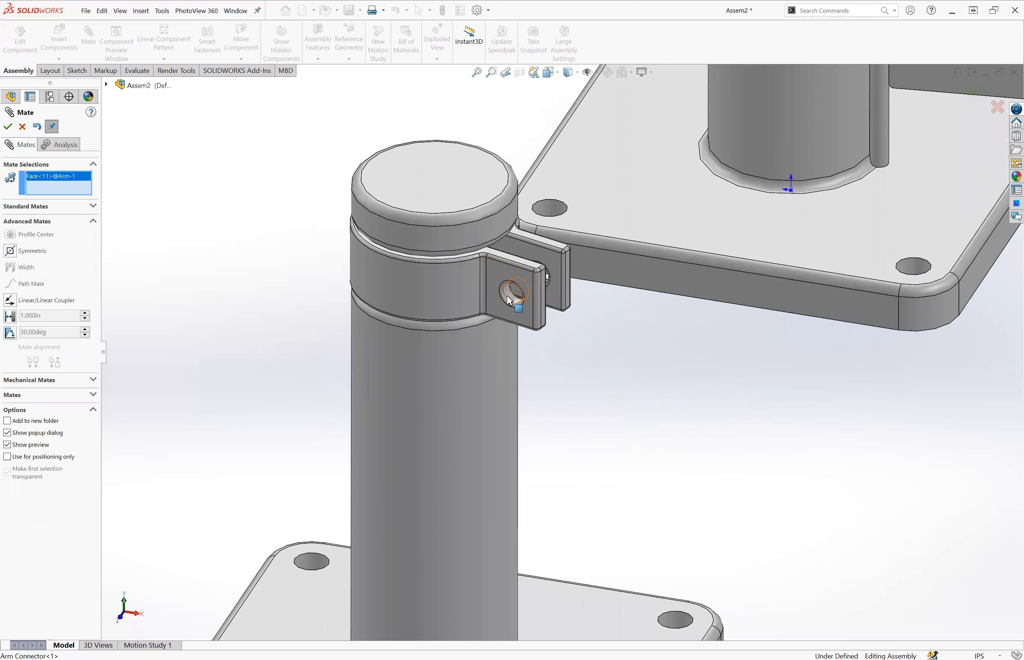
pyautogui.click(509, 300)
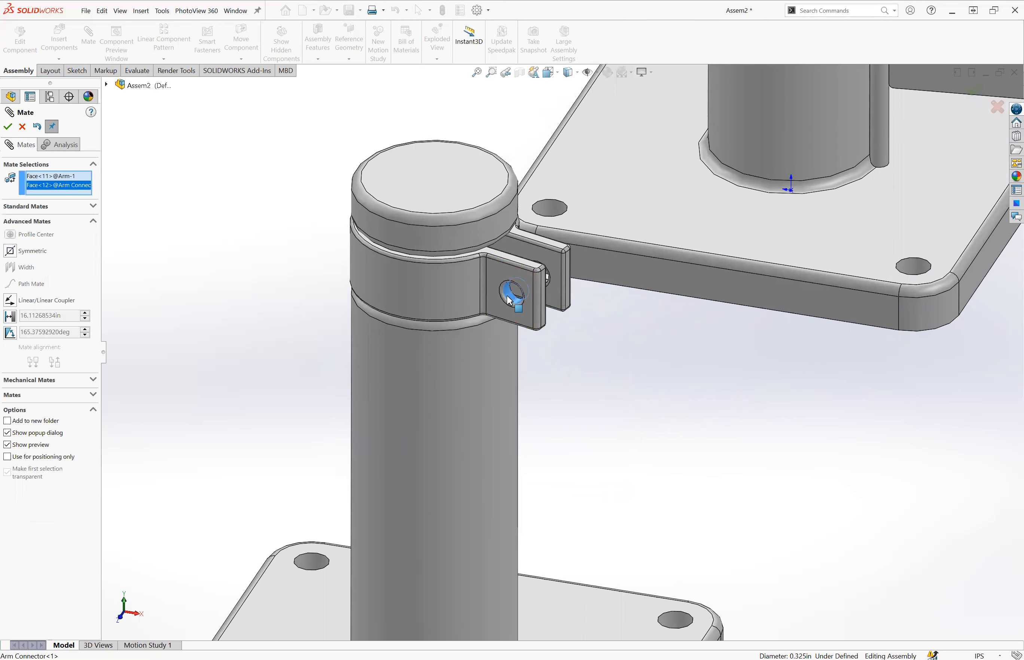
pyautogui.click(61, 211)
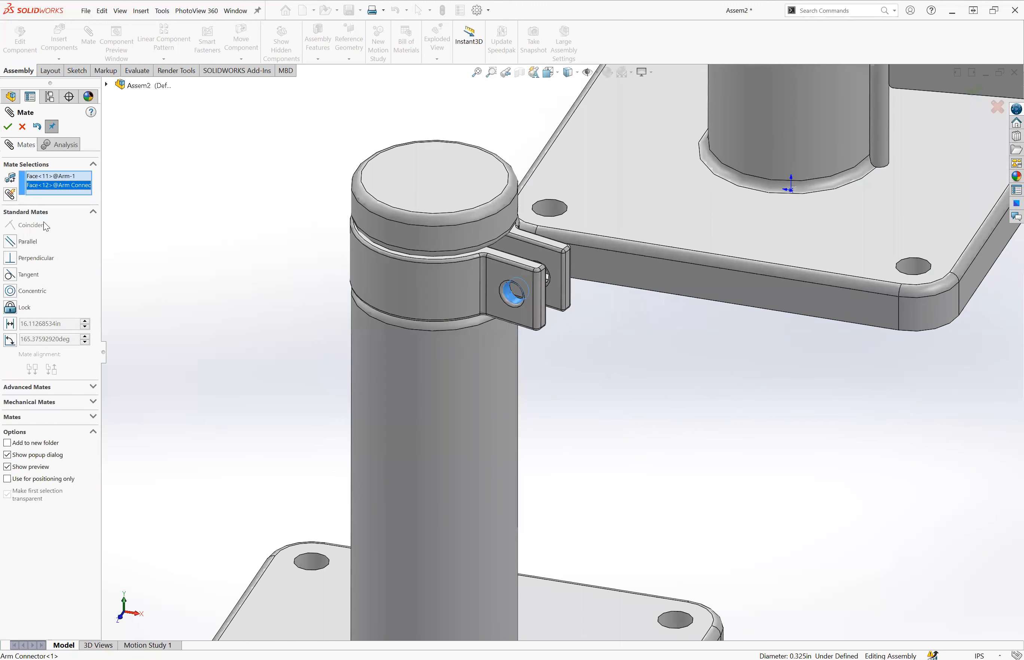
pyautogui.click(12, 291)
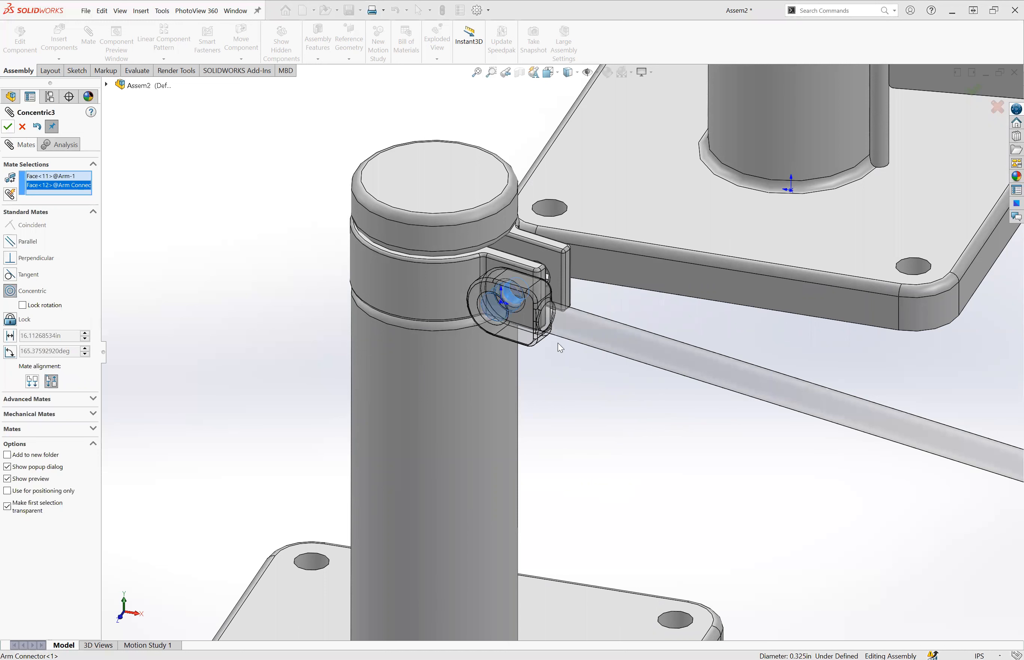
pyautogui.press('Return')
# Slide the Arm out of the Arm Connector and add a centered Width mate placing its end lug between the connector's two inner lug faces.
pyautogui.moveTo(509, 322); pyautogui.dragTo(388, 368)
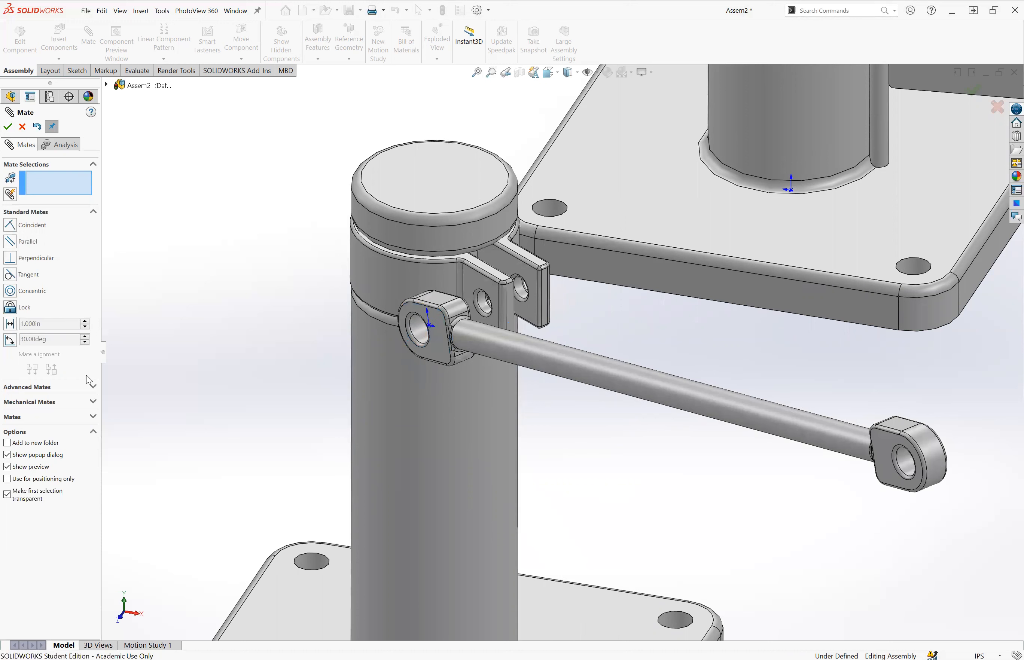
pyautogui.click(69, 387)
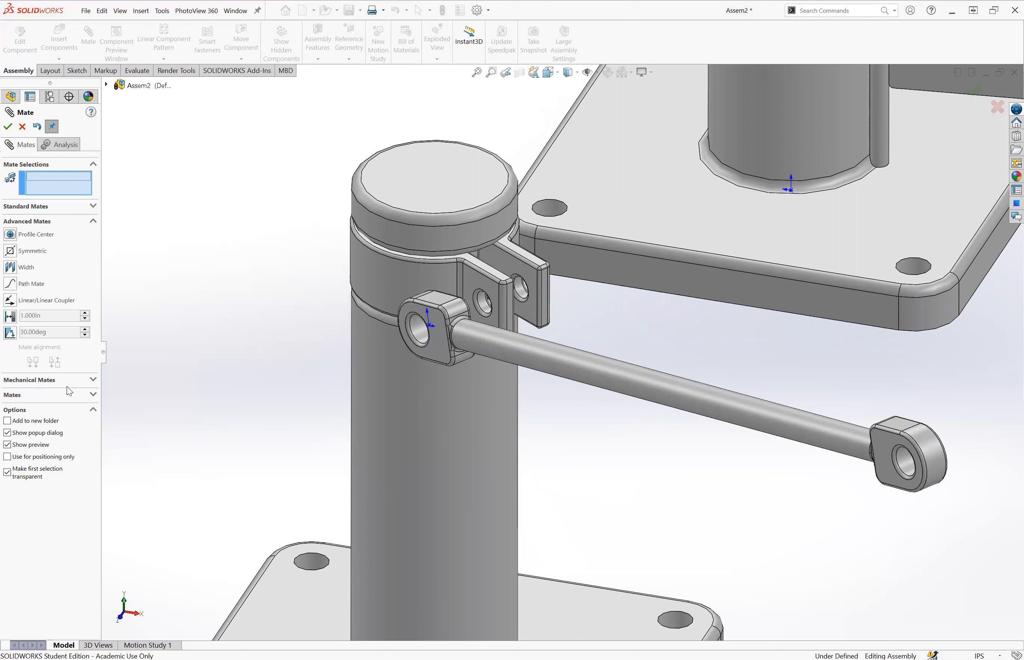
pyautogui.click(13, 269)
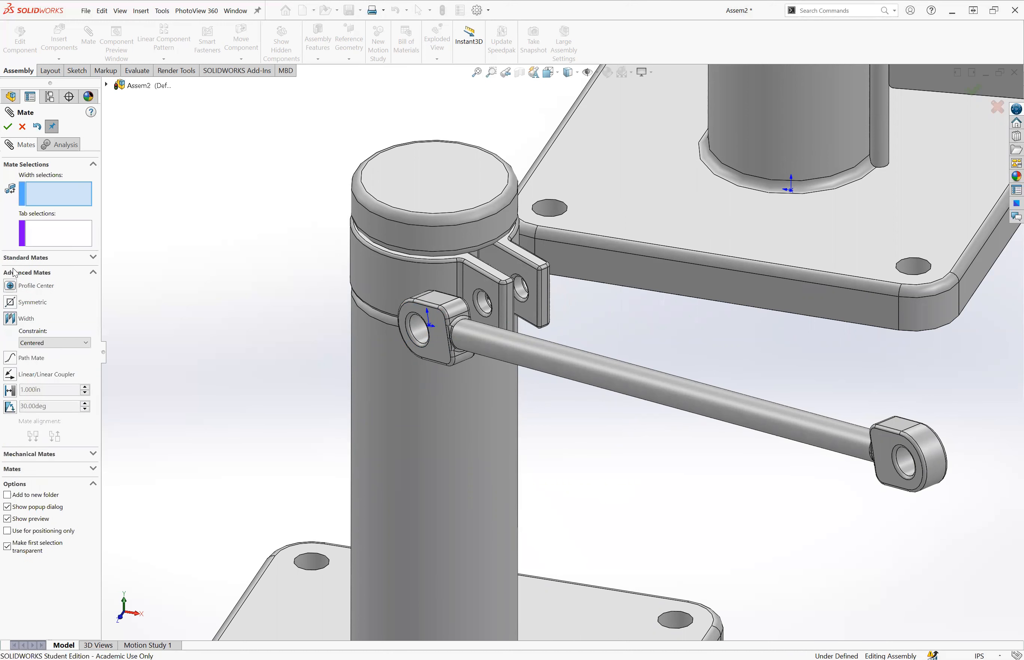
pyautogui.click(434, 350)
pyautogui.moveTo(480, 324); pyautogui.dragTo(521, 327, button='middle')
pyautogui.click(517, 328)
pyautogui.click(581, 289)
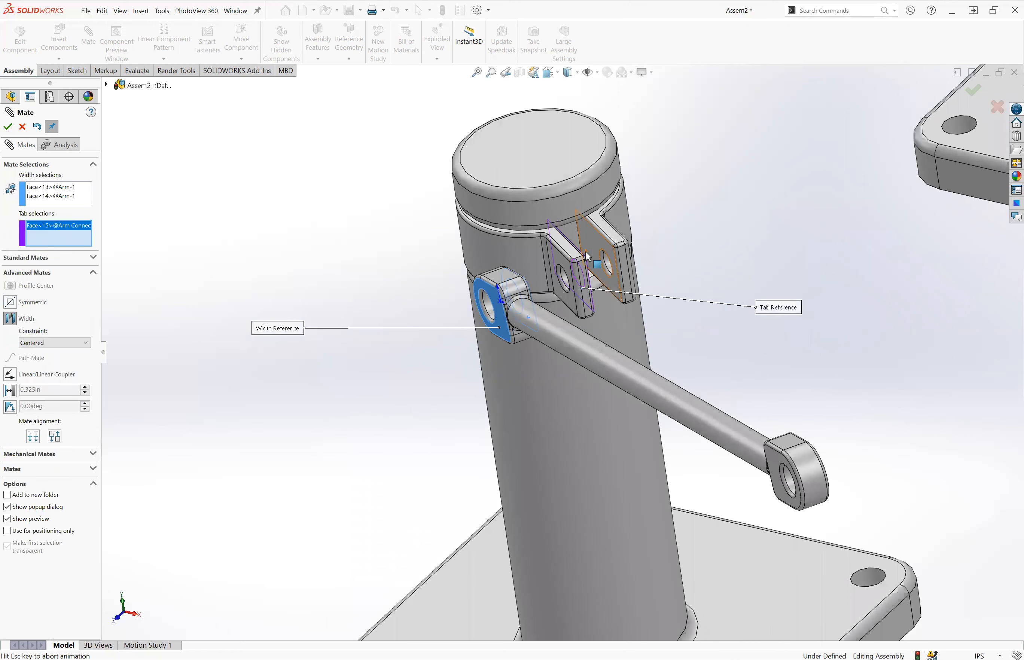
pyautogui.click(588, 257)
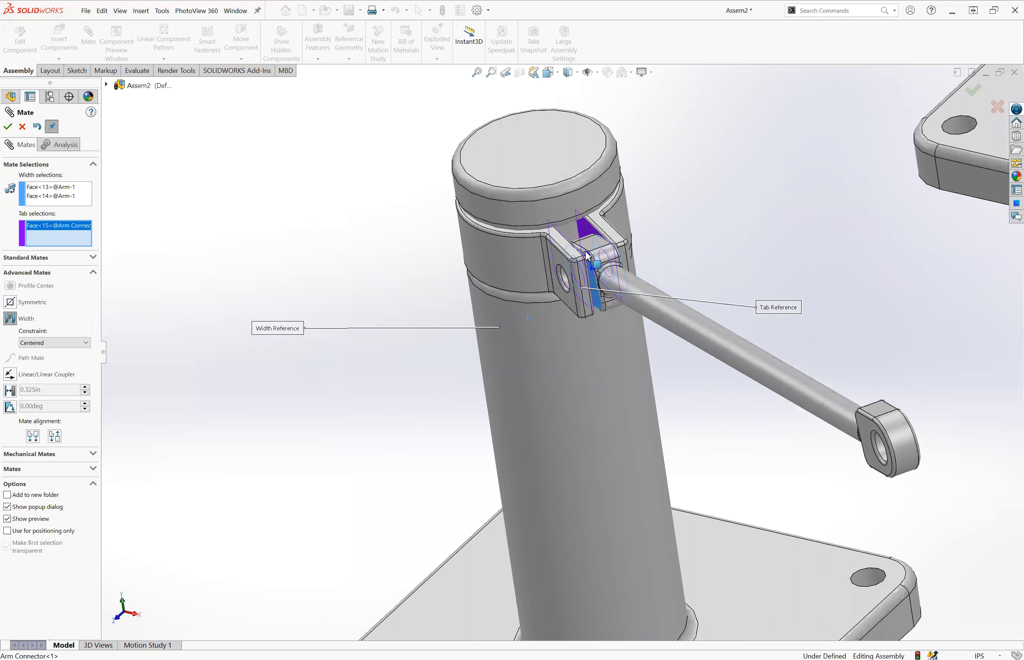
pyautogui.click(8, 128)
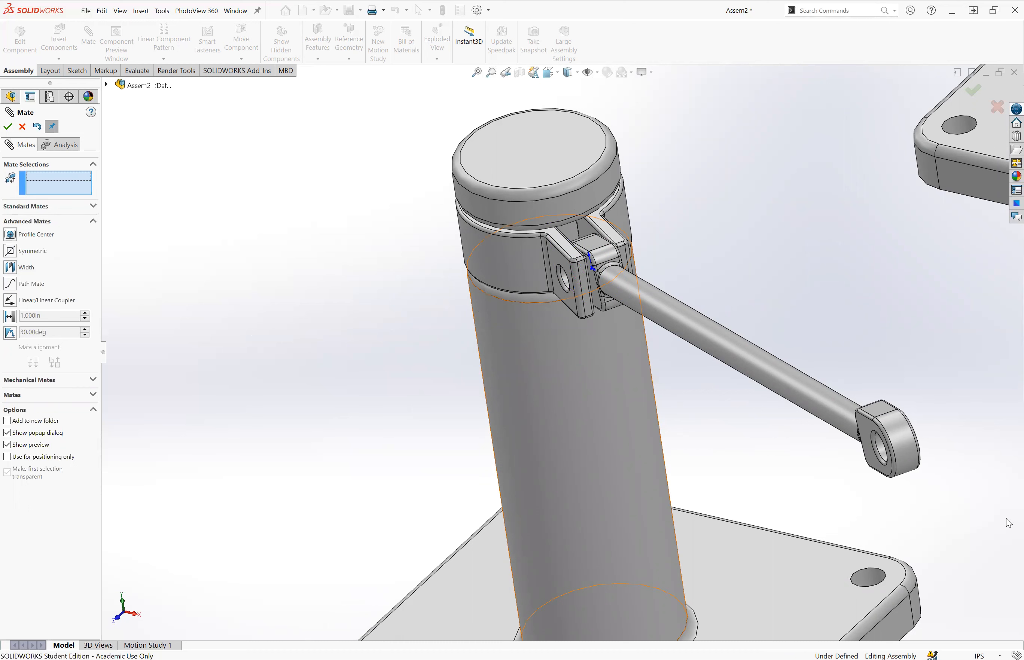
# Add a Concentric mate between the hole in the Arm's free end and the hole in one clevis end of the Connecting Arm.
pyautogui.scroll(5, 545, 345)
pyautogui.scroll(3, 559, 482)
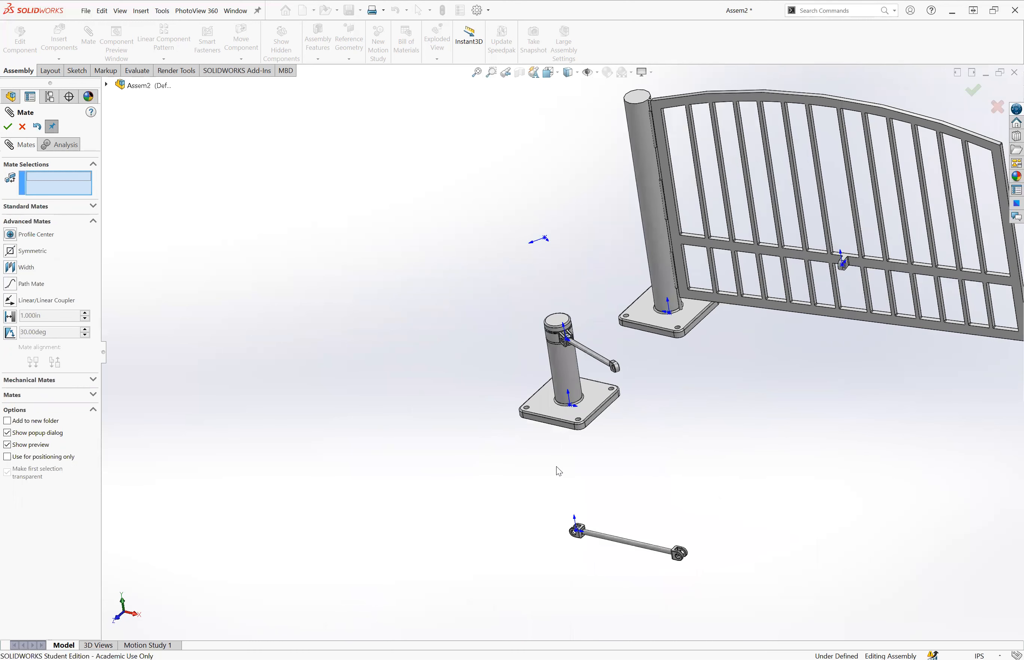
pyautogui.scroll(2, 561, 465)
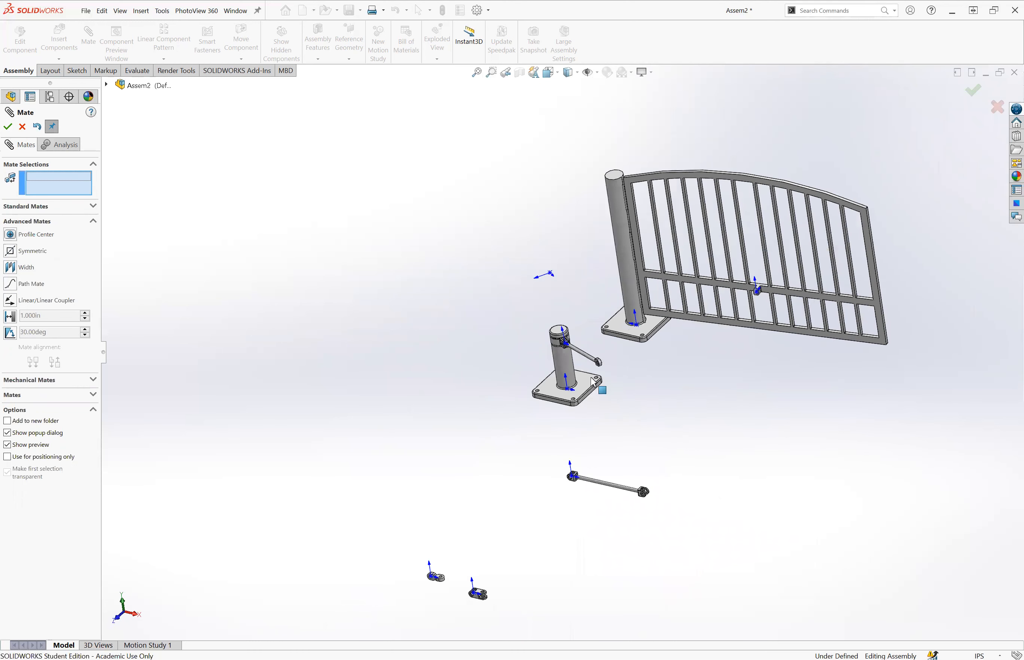
pyautogui.scroll(-3, 594, 382)
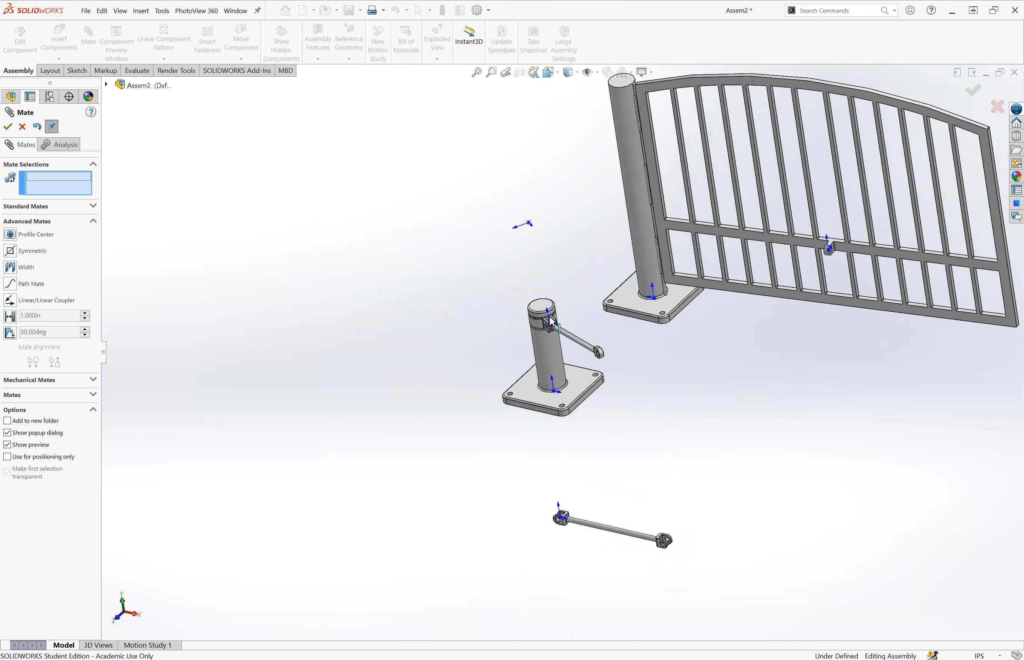
pyautogui.scroll(-5, 553, 320)
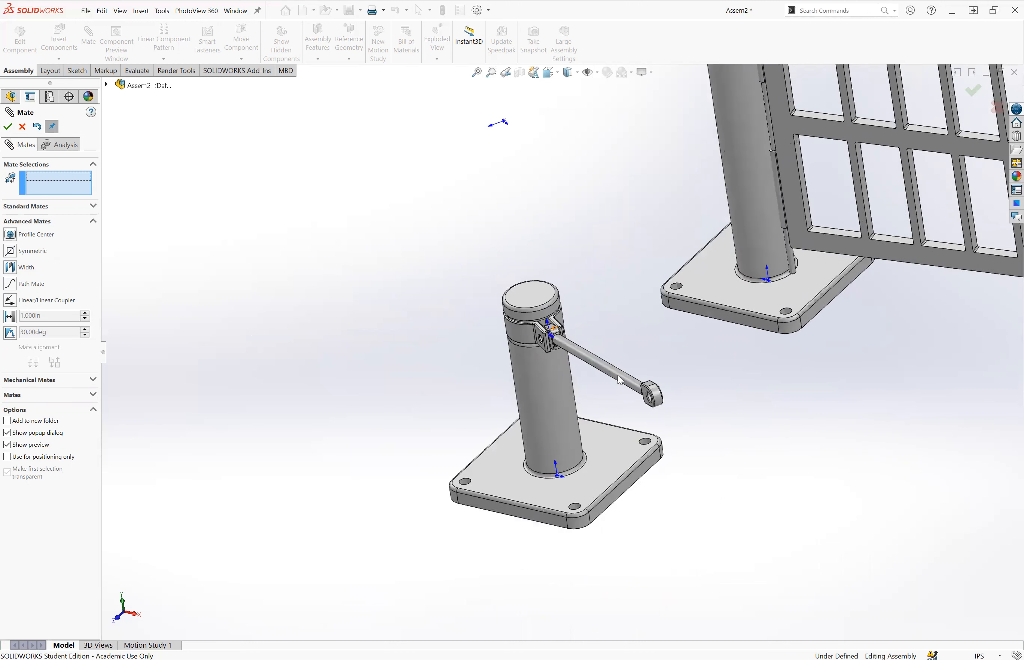
pyautogui.scroll(-3, 675, 423)
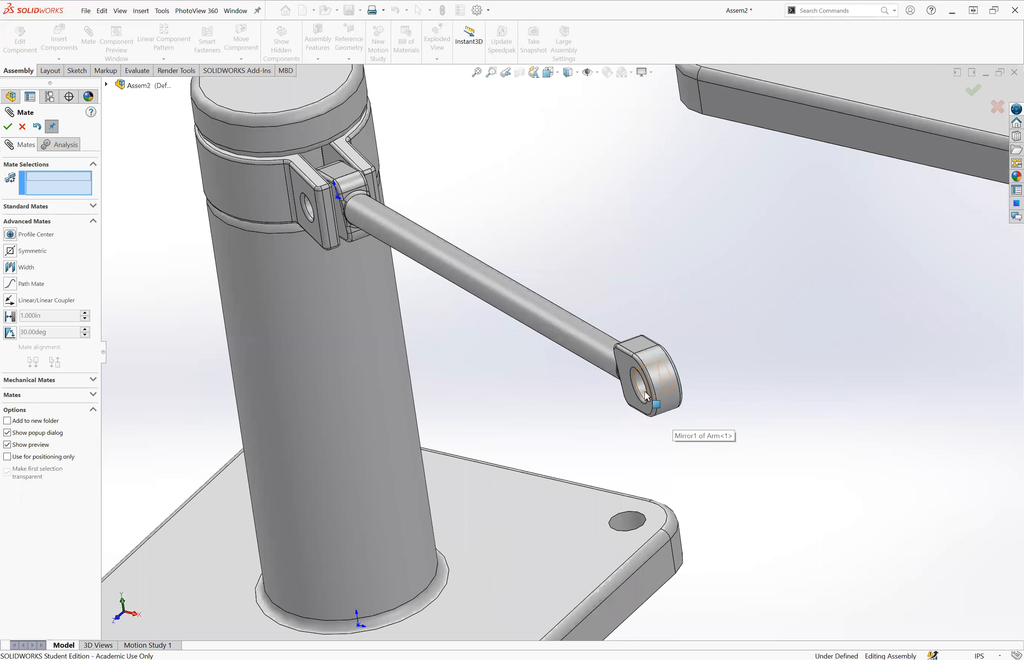
pyautogui.click(647, 396)
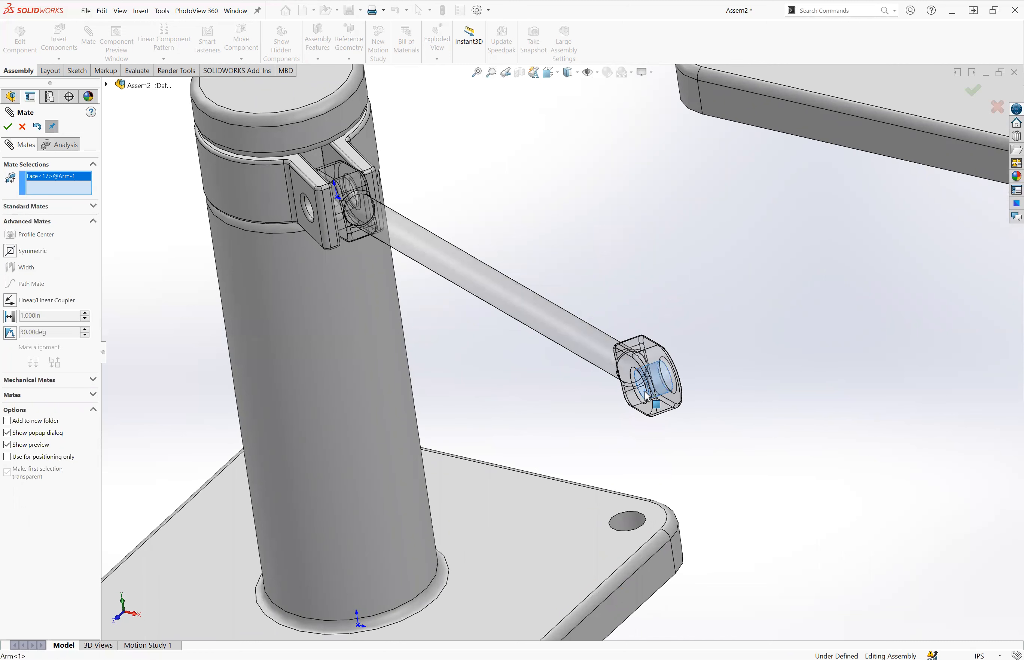
pyautogui.scroll(4, 647, 397)
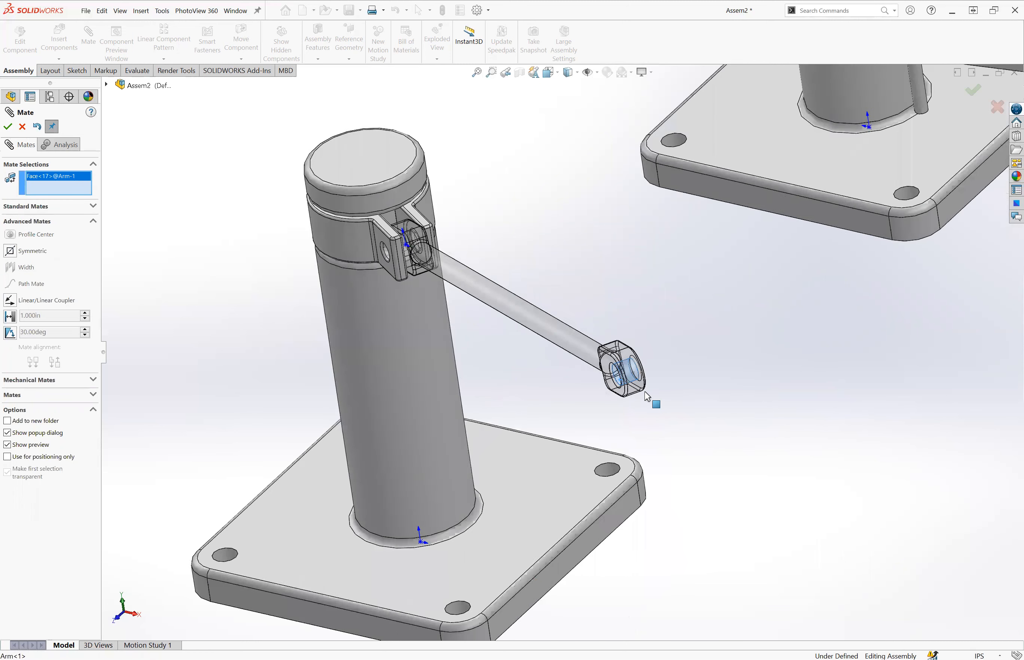
pyautogui.scroll(5, 613, 533)
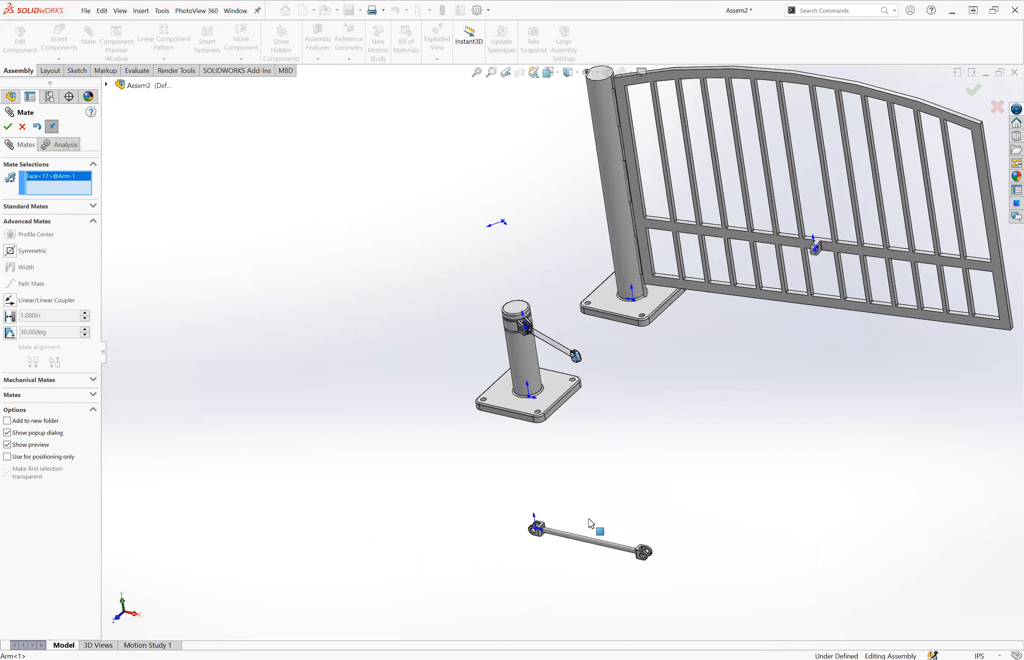
pyautogui.scroll(-4, 588, 485)
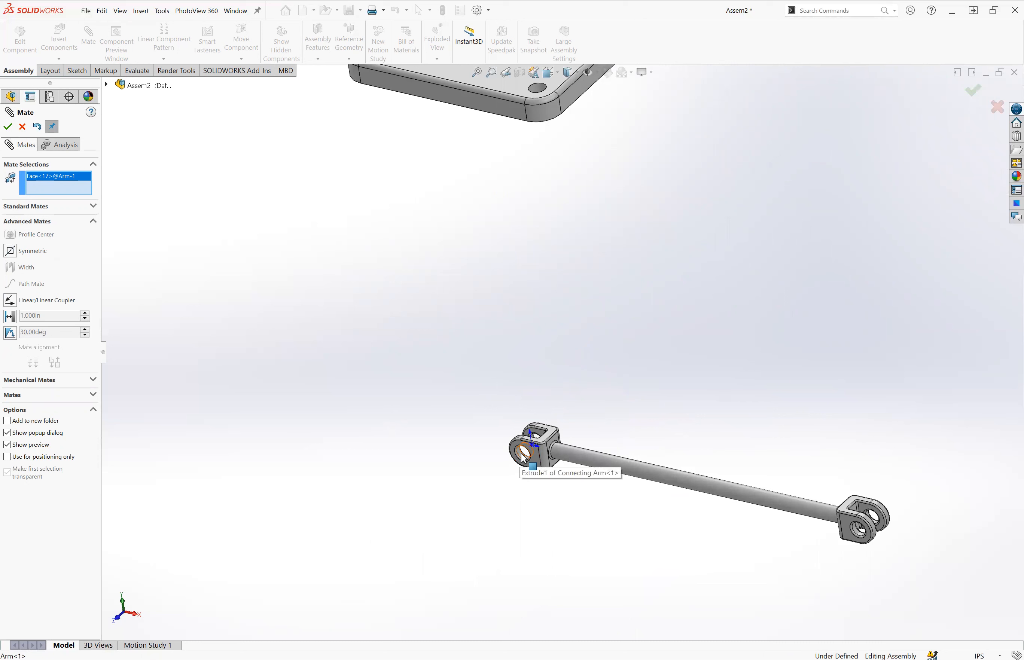
pyautogui.click(521, 454)
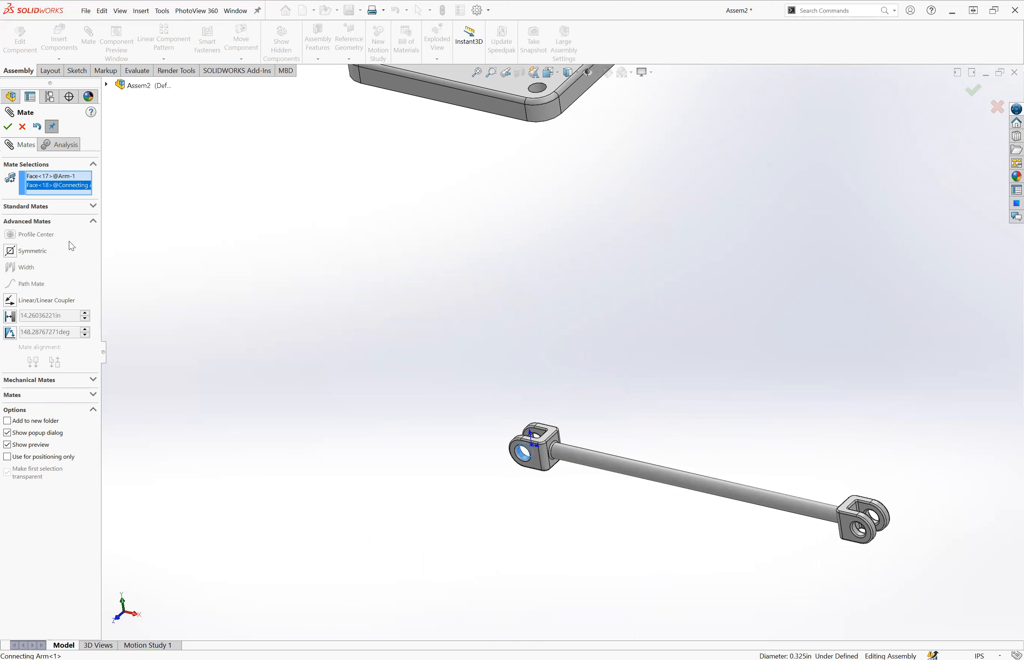
pyautogui.click(64, 210)
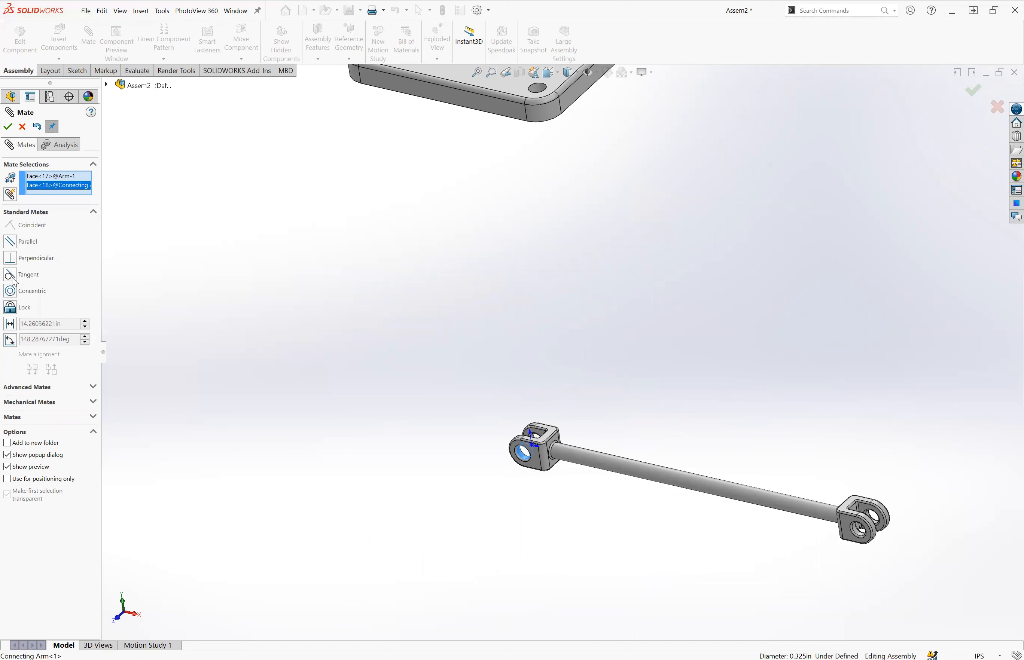
pyautogui.click(12, 293)
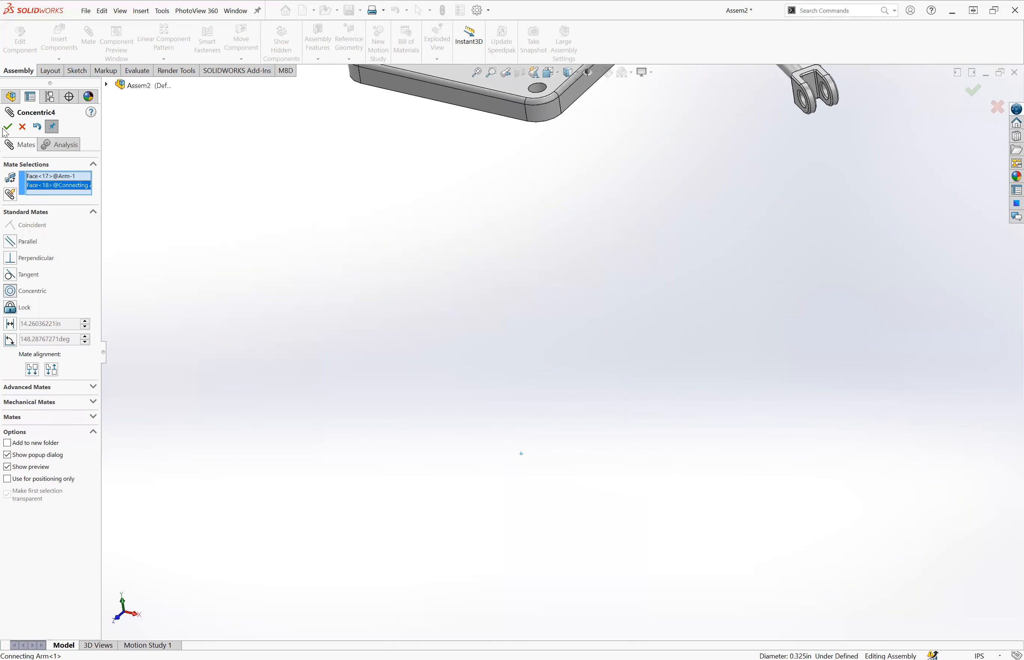
# Move the Connecting Arm along the shared hole axis, clear of the Arm's free end.
pyautogui.scroll(6, 652, 146)
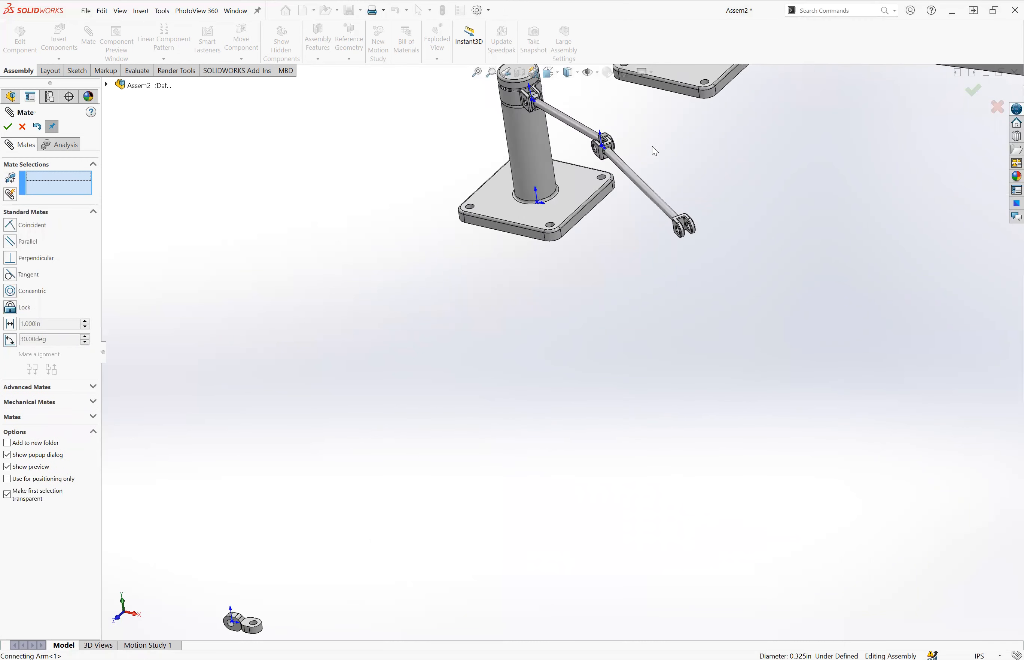
pyautogui.scroll(-3, 580, 249)
pyautogui.scroll(-5, 581, 249)
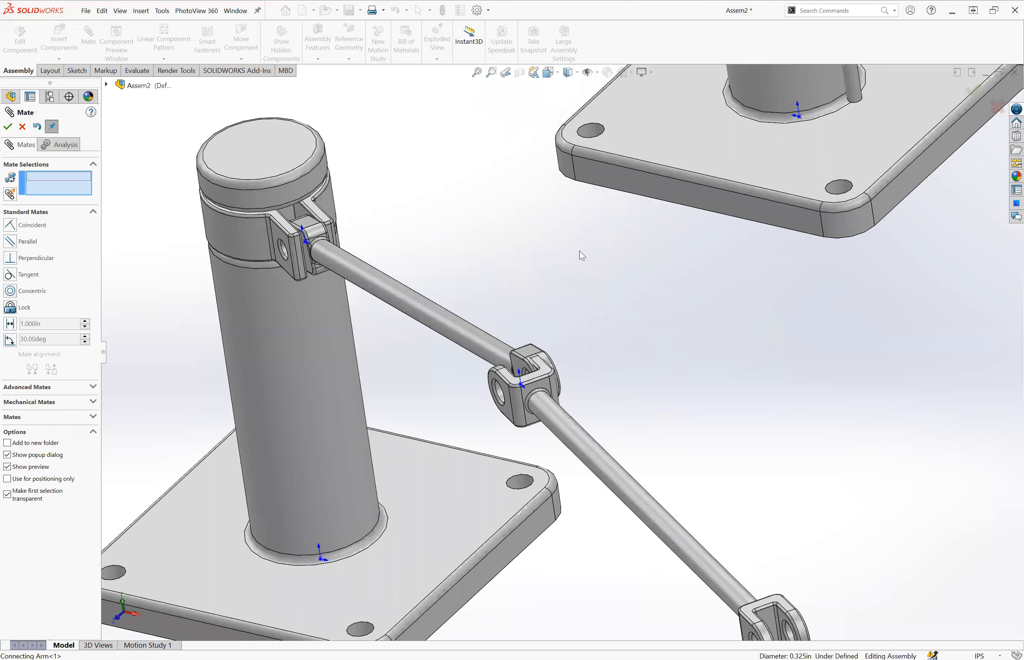
pyautogui.moveTo(603, 407); pyautogui.dragTo(723, 366)
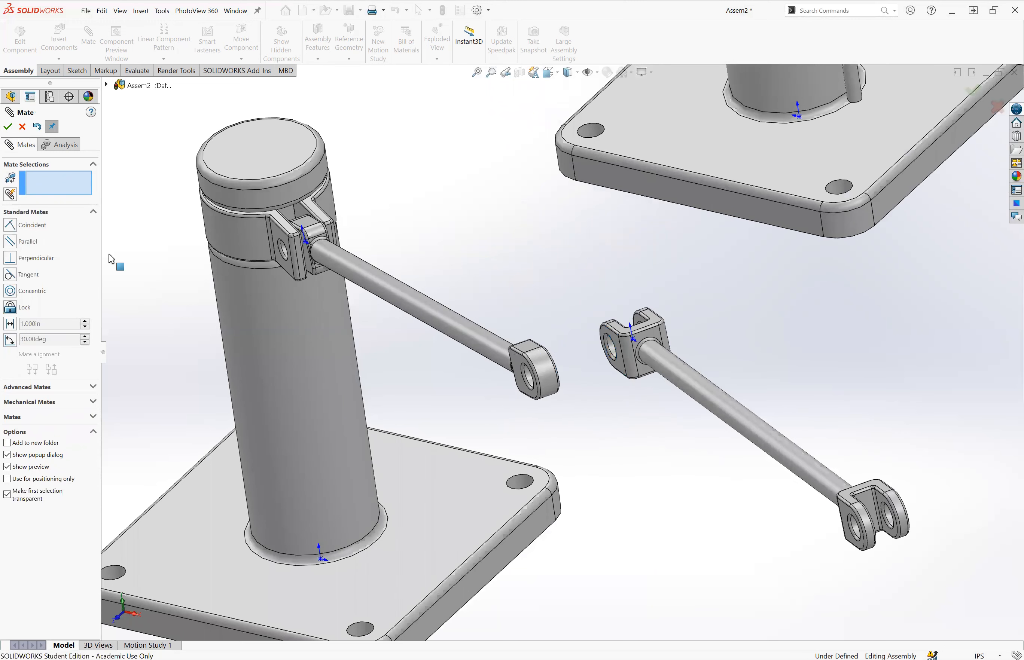
# Add a centered Width mate between the two side faces of the Arm's free-end lug and the inner faces of the Connecting Arm's clevis.
pyautogui.click(74, 387)
pyautogui.click(17, 272)
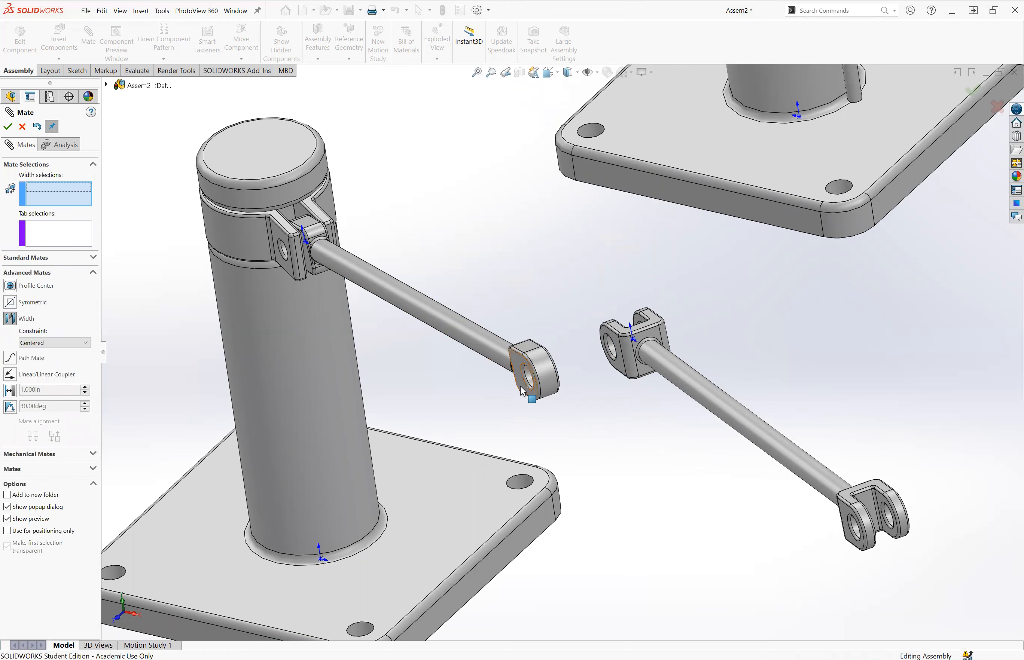
pyautogui.click(521, 374)
pyautogui.moveTo(581, 377); pyautogui.dragTo(327, 385, button='middle')
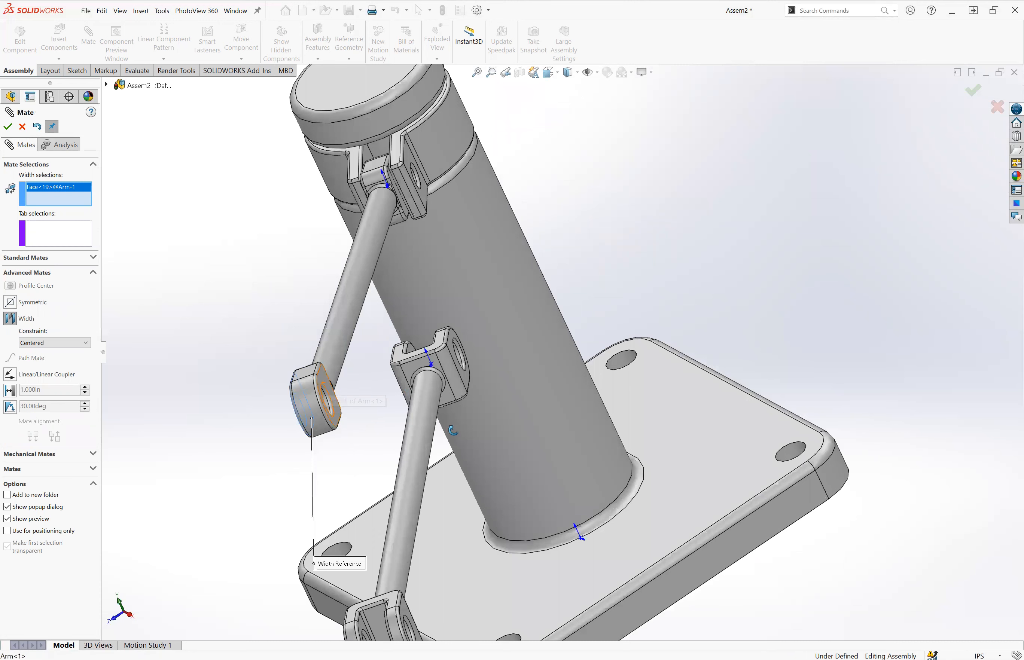
pyautogui.click(328, 394)
pyautogui.moveTo(328, 394); pyautogui.dragTo(704, 416, button='middle')
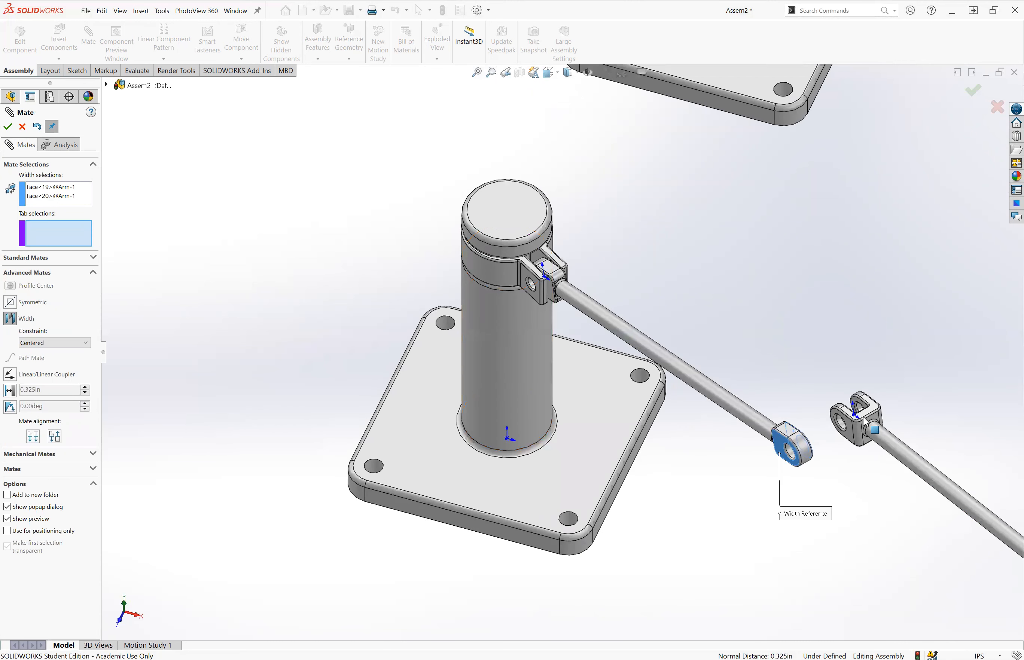
pyautogui.scroll(-5, 854, 401)
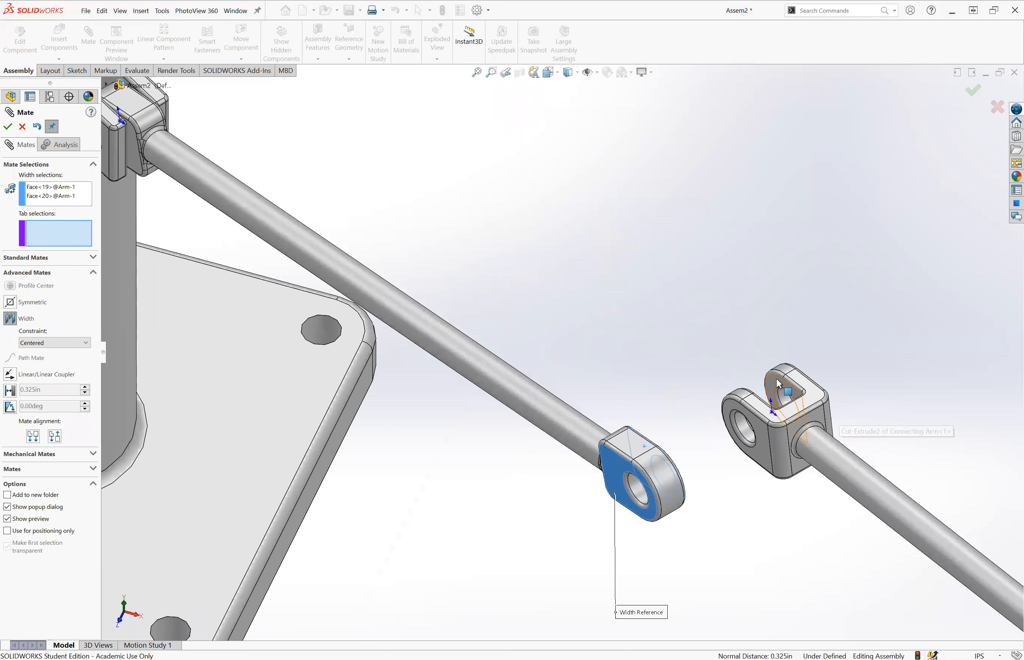
pyautogui.click(779, 383)
pyautogui.moveTo(839, 413); pyautogui.dragTo(790, 394, button='middle')
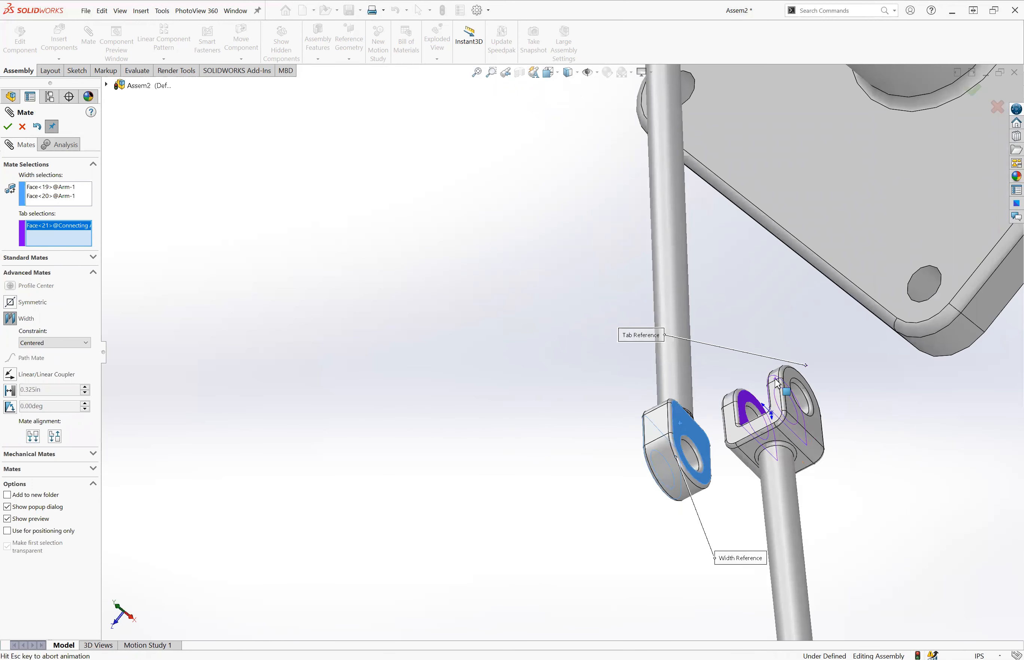
pyautogui.click(549, 431)
pyautogui.click(8, 127)
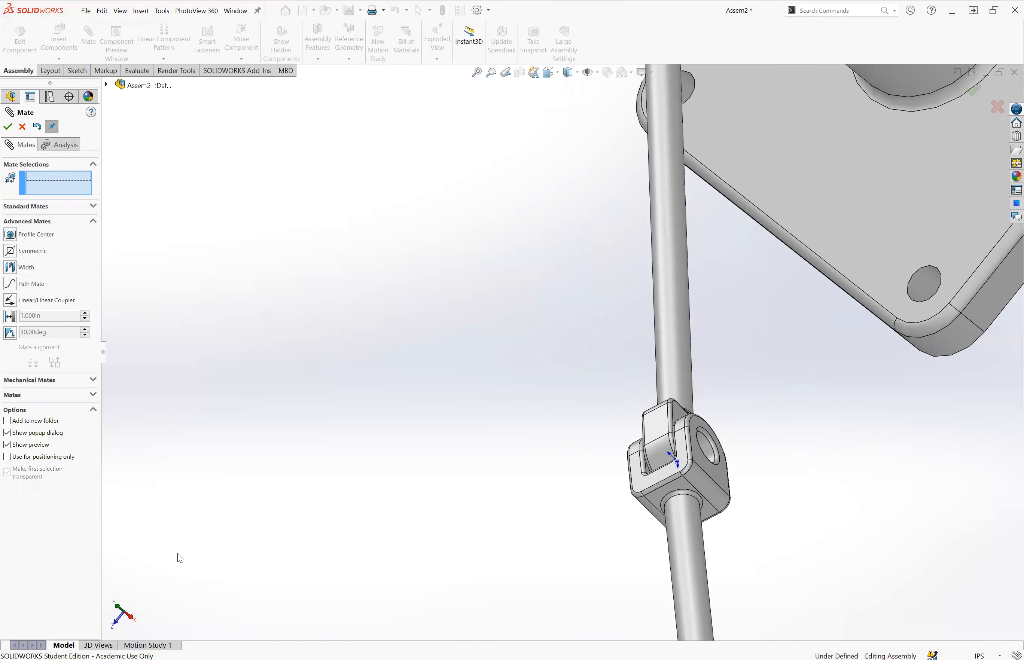
# Add a Concentric mate between the Connector Joint's upright lug hole and the hole in the Connecting Arm's free clevis end.
pyautogui.press('f')
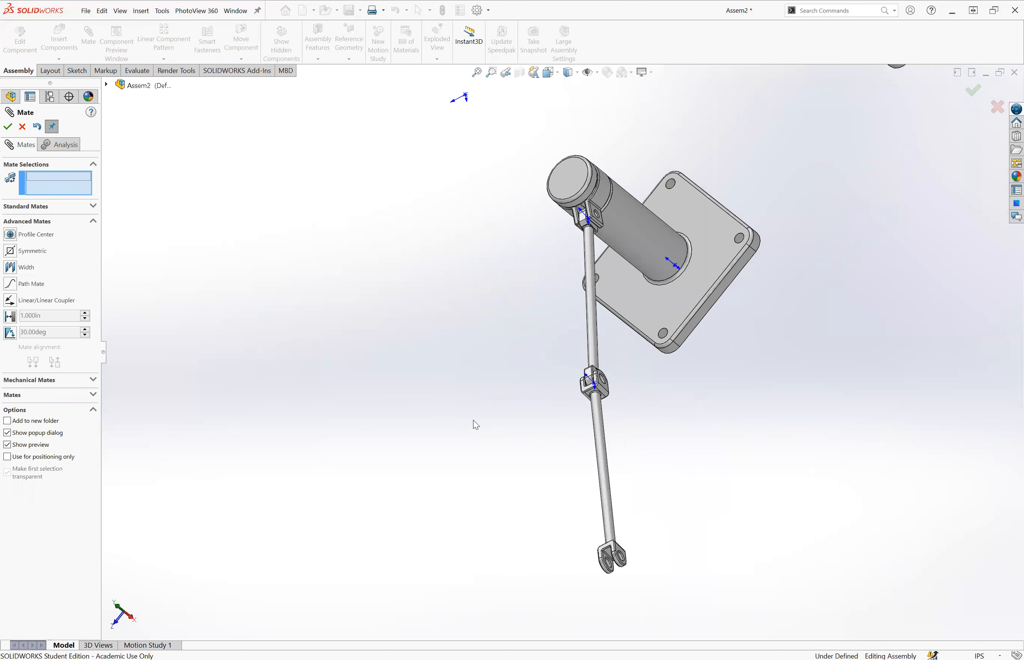
pyautogui.hotkey('ctrl', '7')
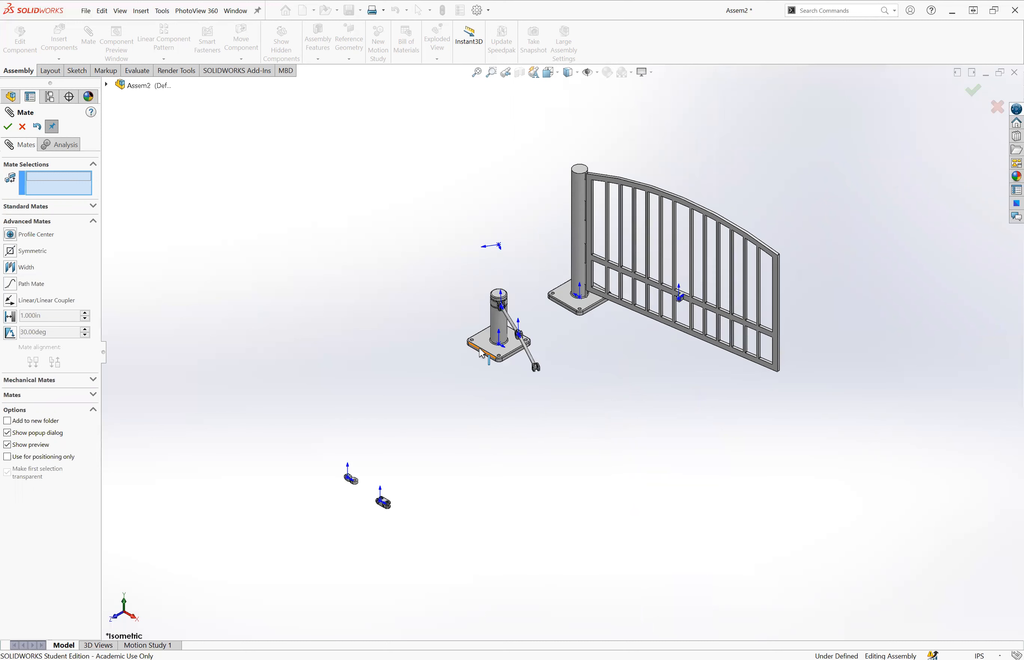
pyautogui.scroll(-2, 544, 353)
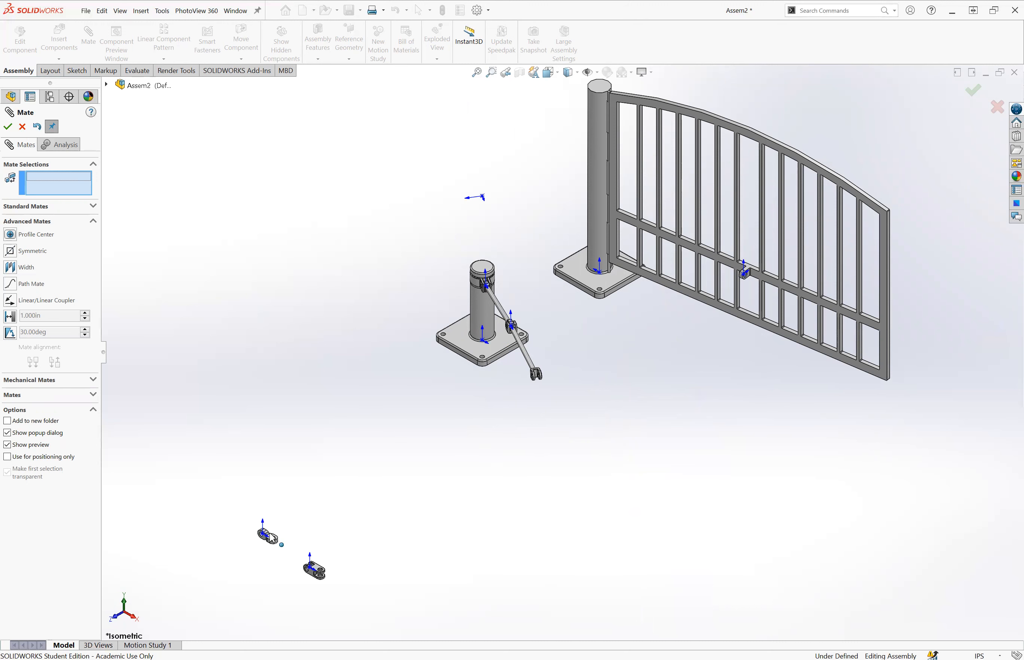
pyautogui.scroll(-3, 265, 544)
pyautogui.scroll(-2, 322, 518)
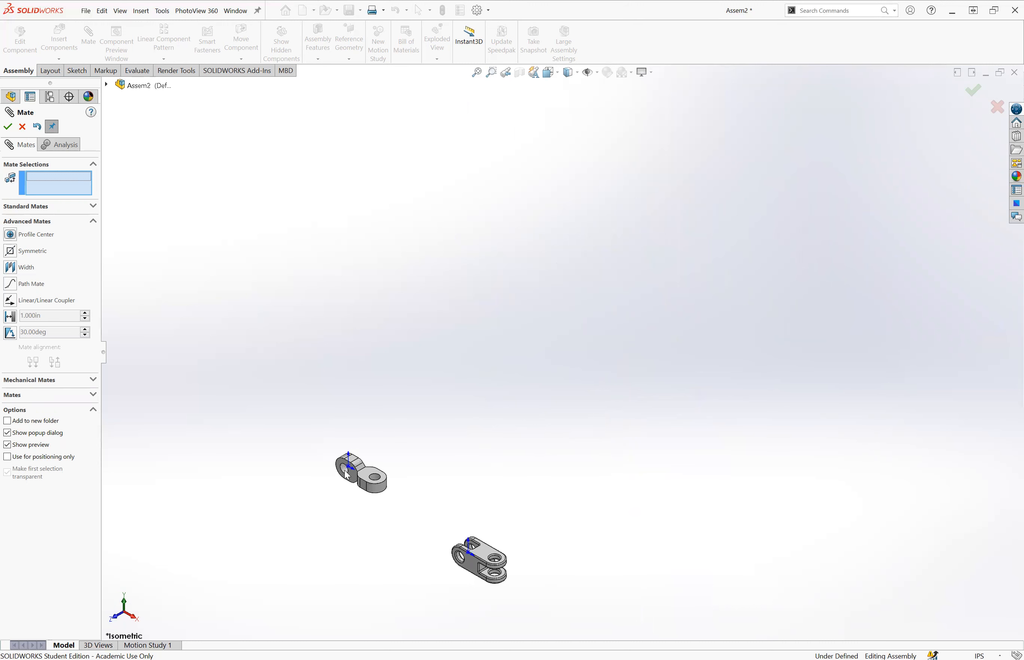
pyautogui.click(345, 470)
pyautogui.scroll(4, 613, 257)
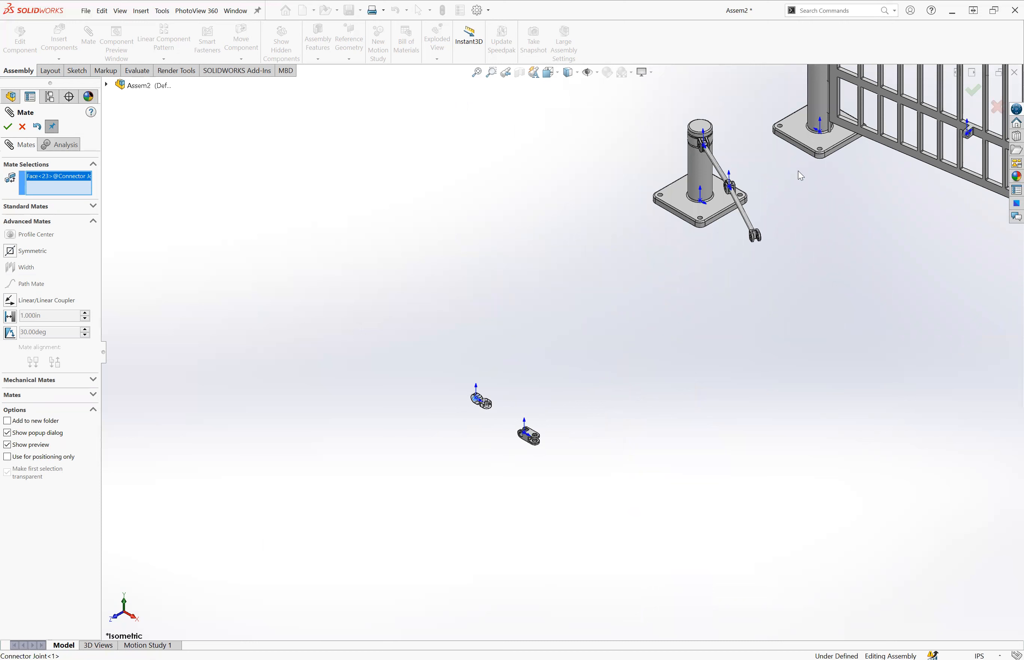
pyautogui.scroll(-2, 611, 399)
pyautogui.scroll(-2, 612, 399)
pyautogui.scroll(-1, 578, 394)
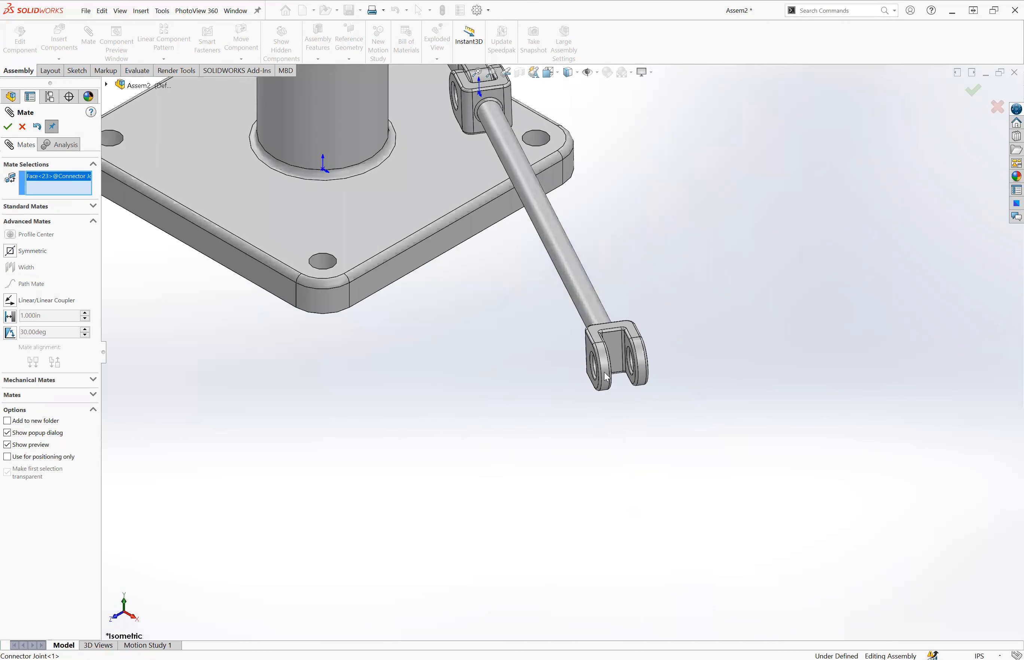
pyautogui.scroll(-3, 591, 373)
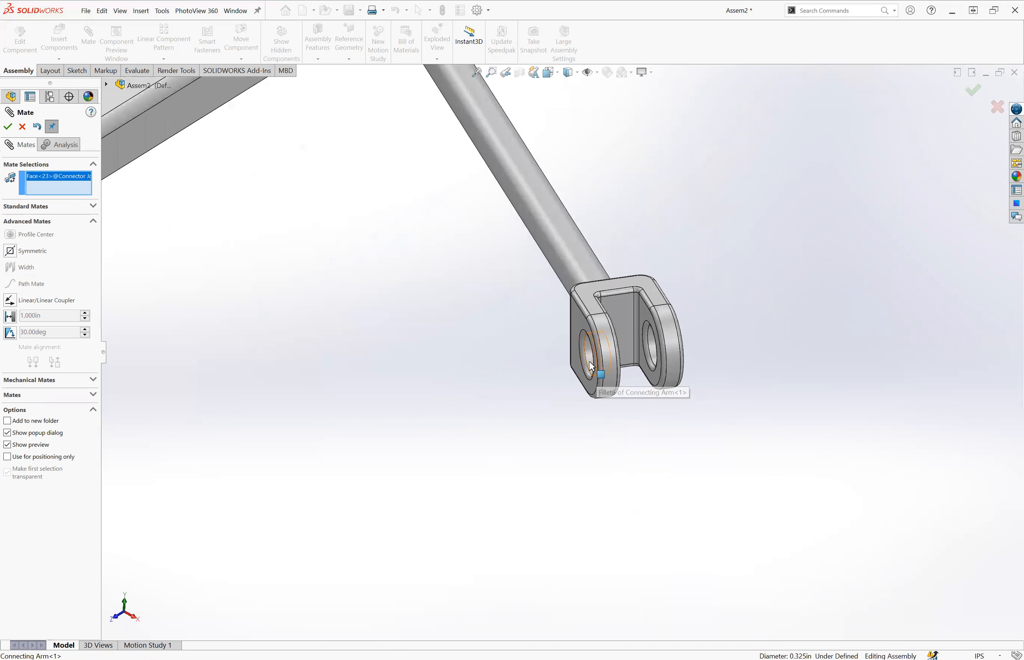
pyautogui.click(590, 371)
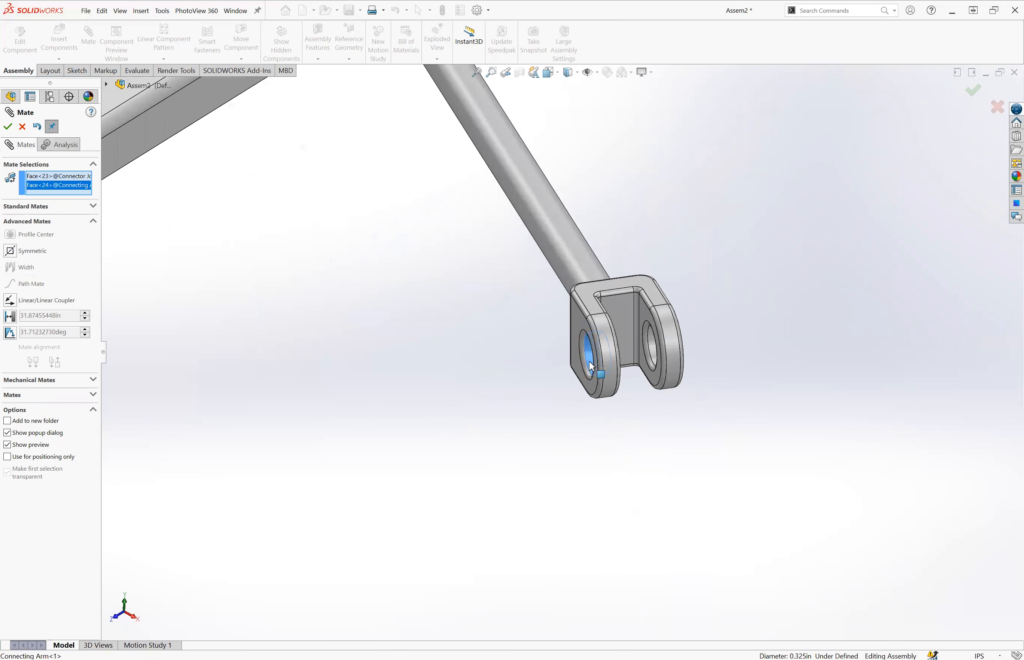
pyautogui.click(19, 209)
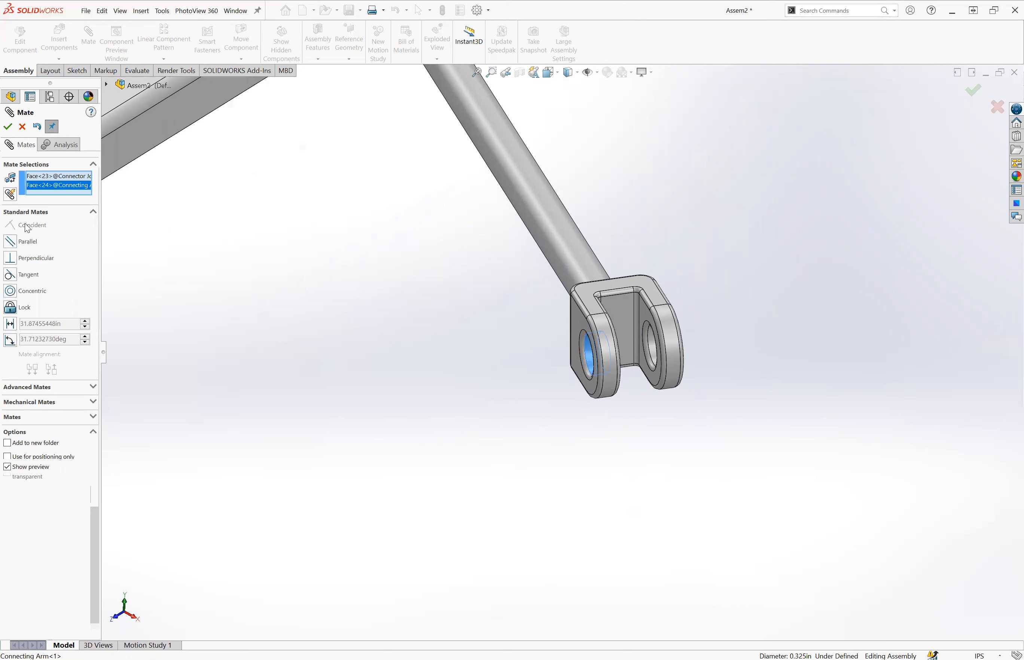
pyautogui.click(9, 292)
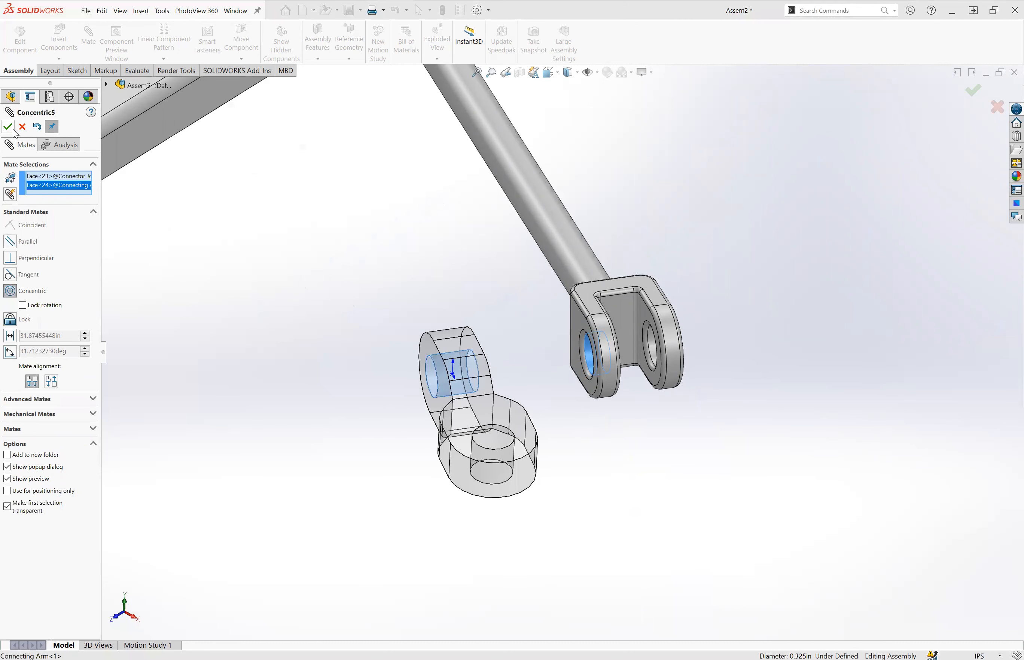
pyautogui.click(7, 127)
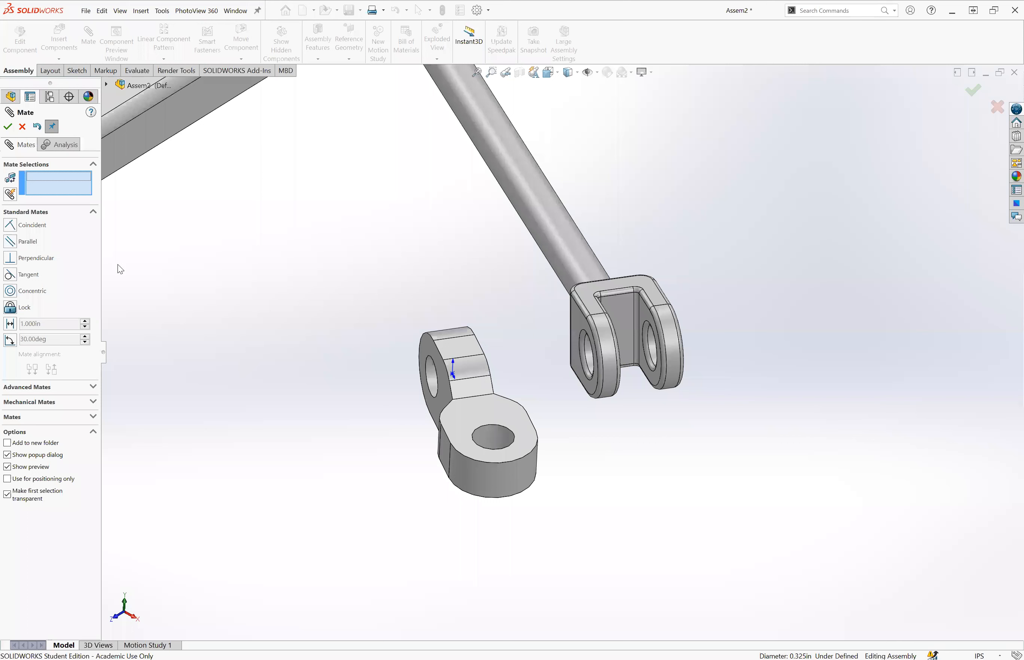
# Add a centered Width mate between the side faces of the Connector Joint's upright lug and the inner faces of the Connecting Arm's clevis.
pyautogui.click(66, 392)
pyautogui.click(12, 270)
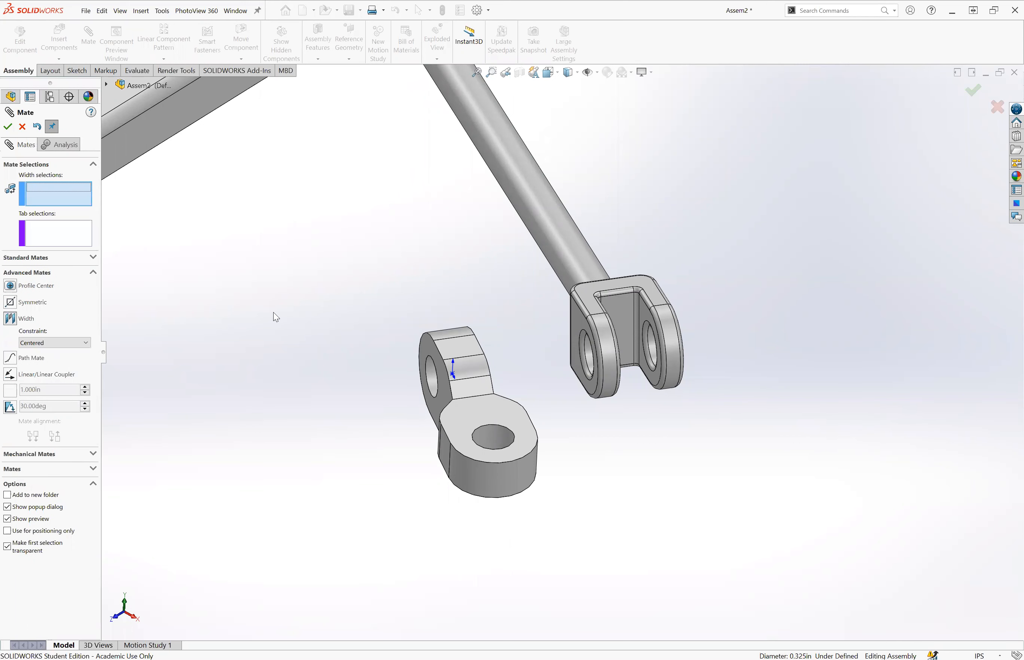
pyautogui.click(462, 367)
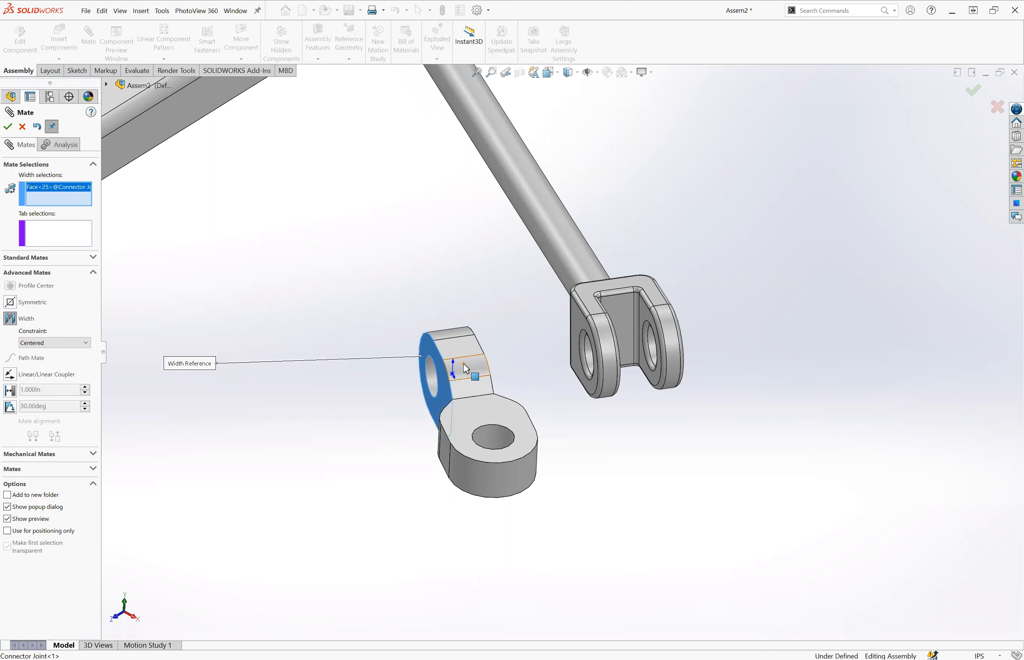
pyautogui.moveTo(469, 361); pyautogui.dragTo(495, 353, button='middle')
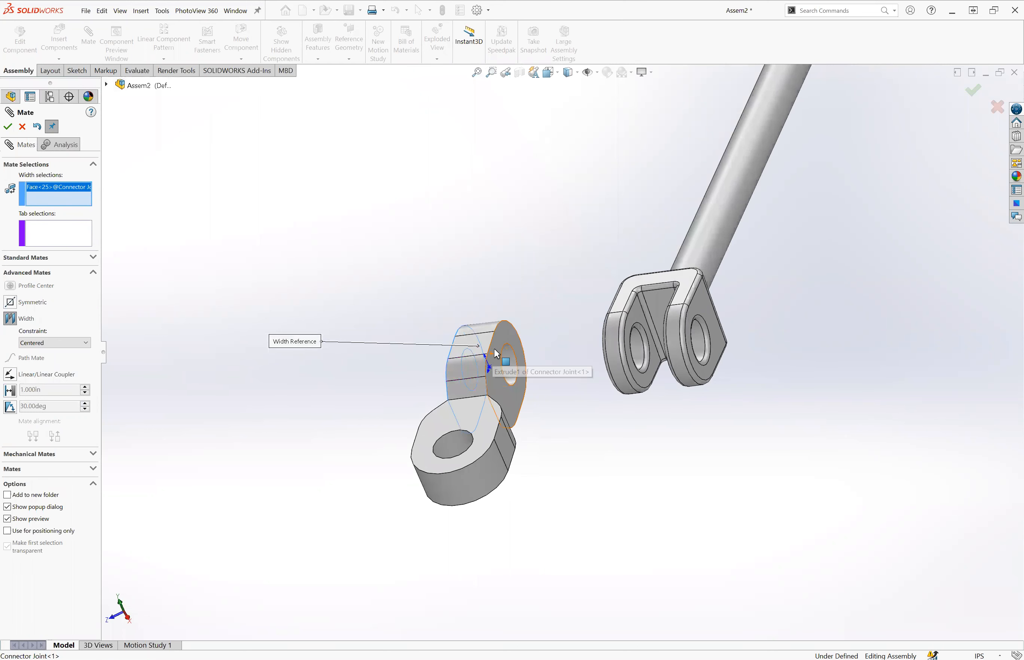
pyautogui.click(496, 354)
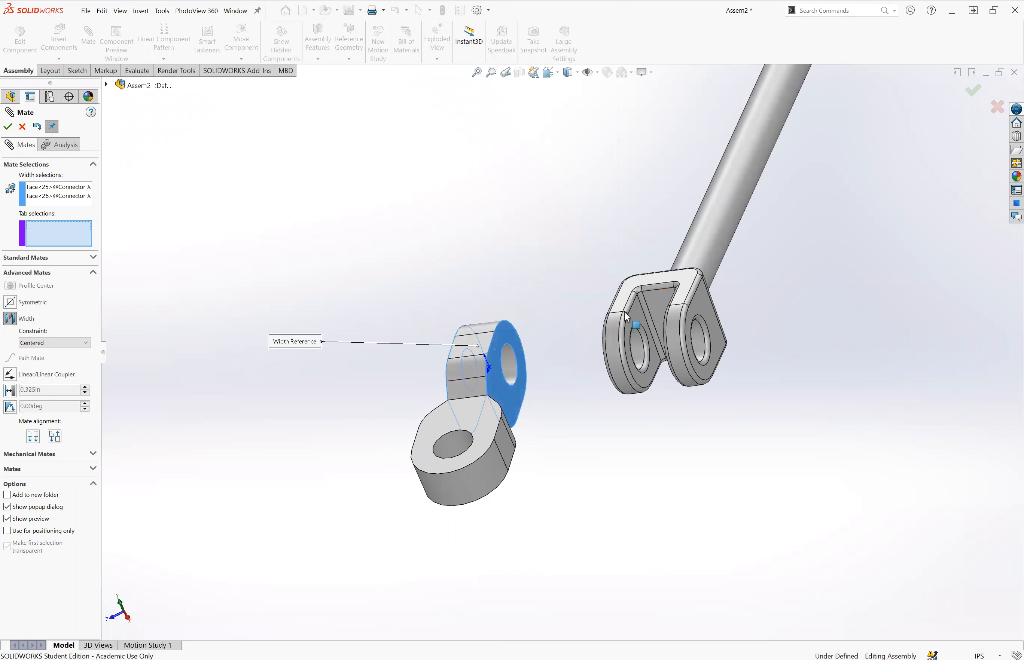
pyautogui.click(644, 334)
pyautogui.moveTo(641, 342); pyautogui.dragTo(691, 315, button='middle')
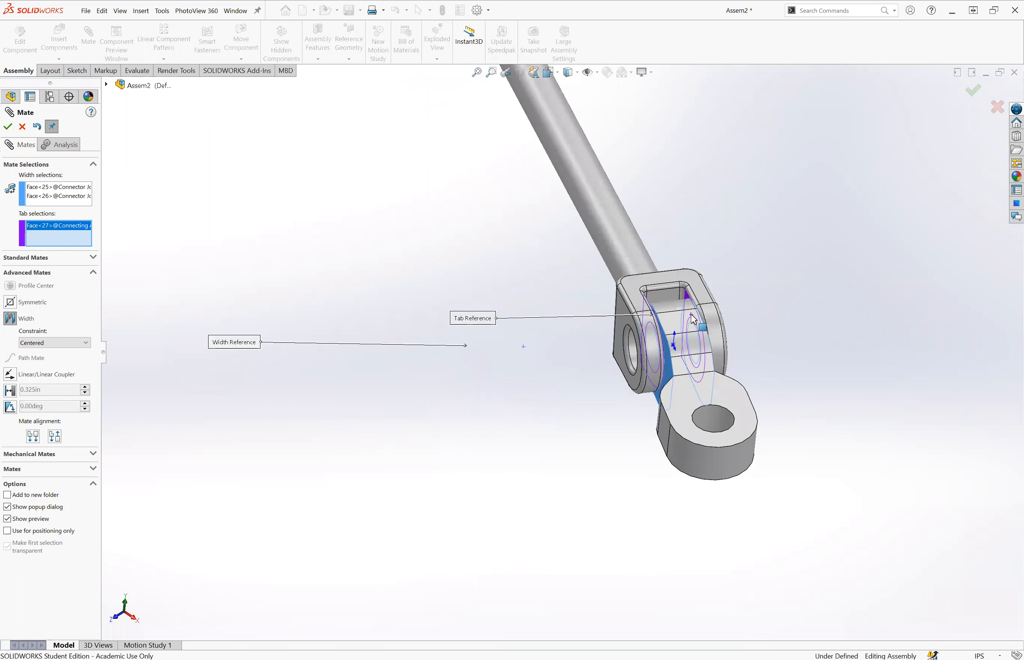
pyautogui.click(692, 318)
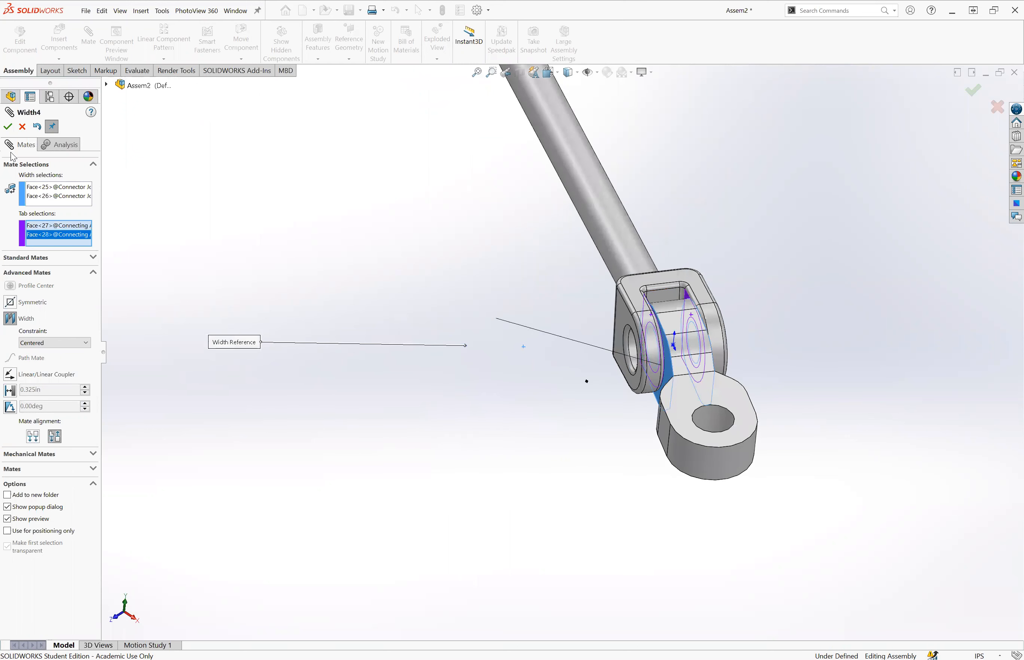
pyautogui.click(12, 129)
# Add a Concentric mate between the Double Joint's vertical clevis hole and the hole in the Connector Joint's free flat lug.
pyautogui.scroll(5, 418, 373)
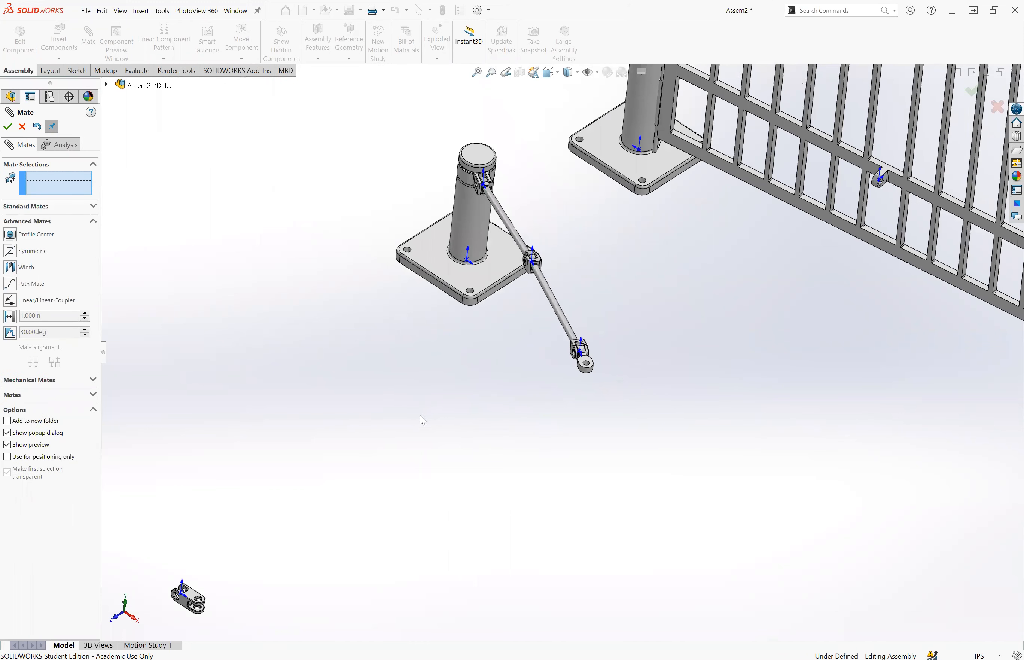
pyautogui.scroll(3, 420, 420)
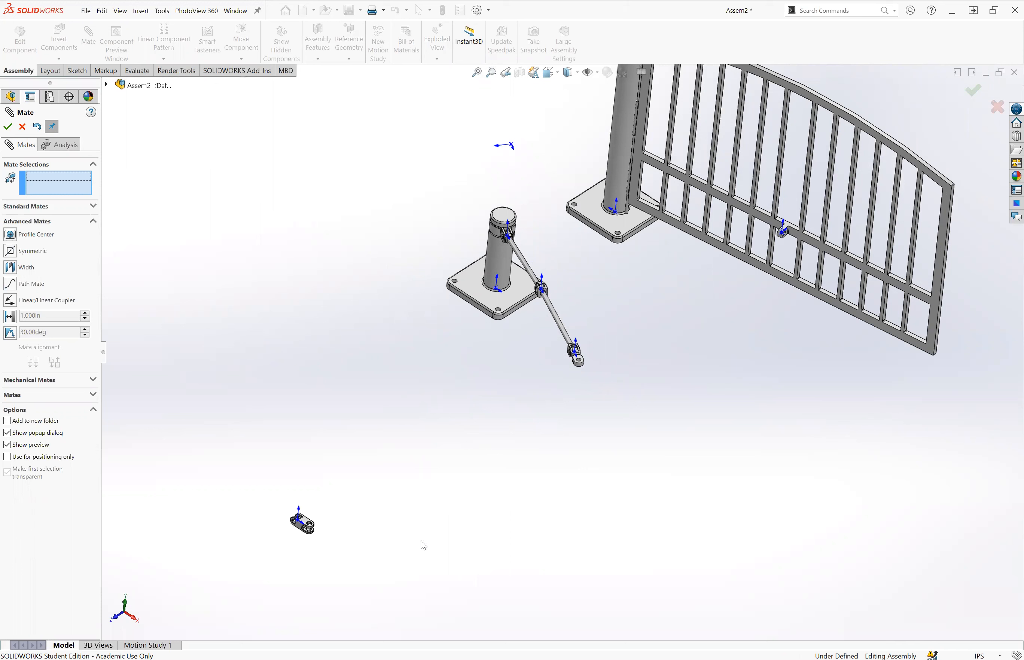
pyautogui.click(55, 211)
pyautogui.scroll(-5, 340, 434)
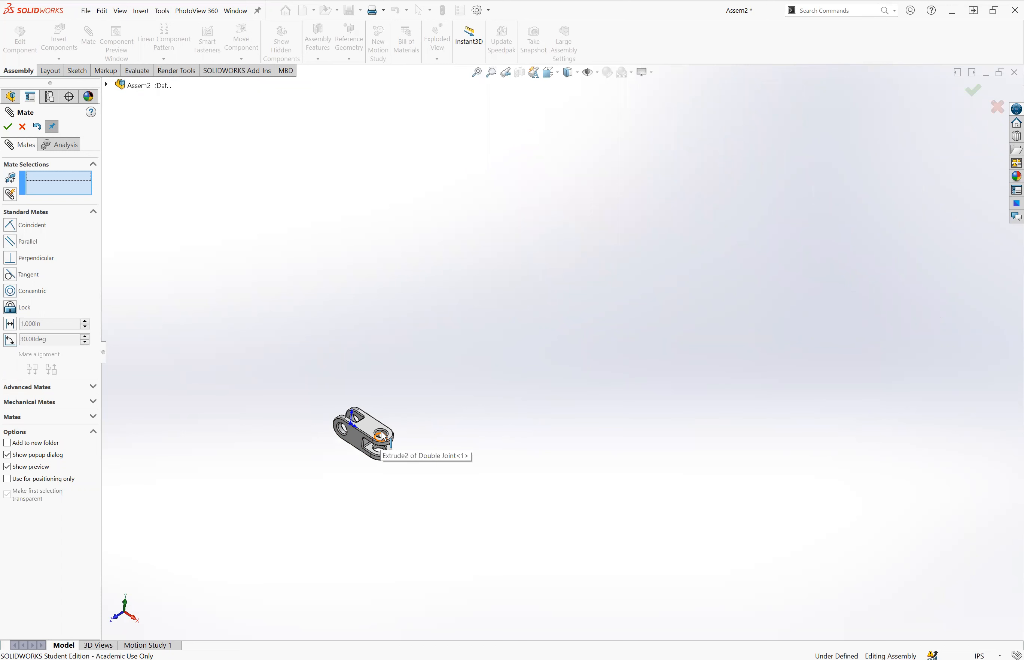
pyautogui.scroll(-5, 383, 436)
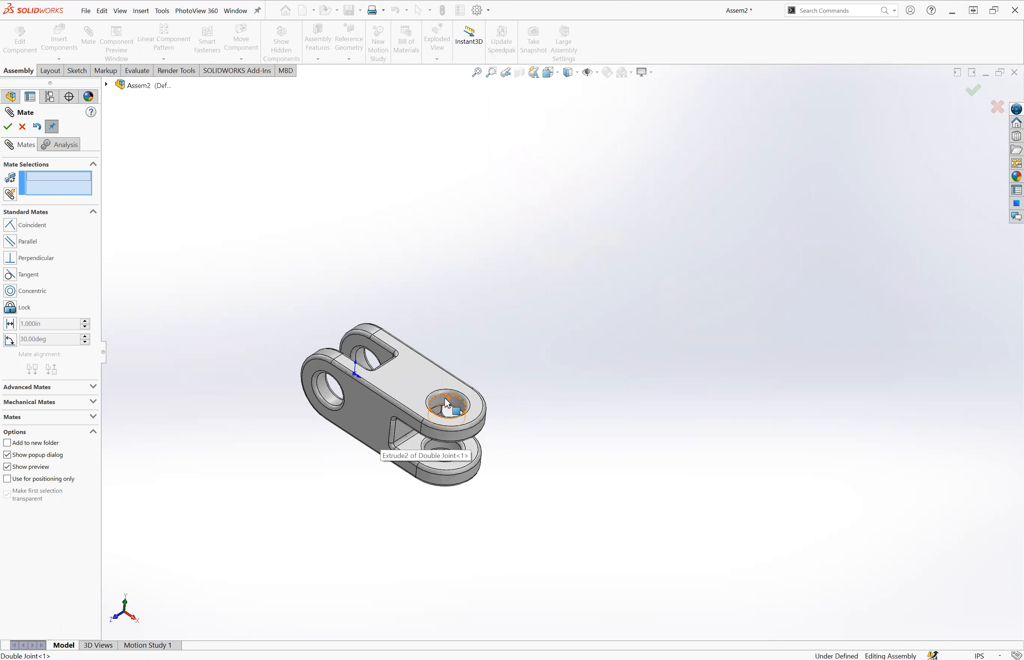
pyautogui.click(445, 403)
pyautogui.scroll(3, 562, 289)
pyautogui.scroll(3, 921, 153)
pyautogui.scroll(-8, 645, 290)
pyautogui.scroll(-3, 709, 257)
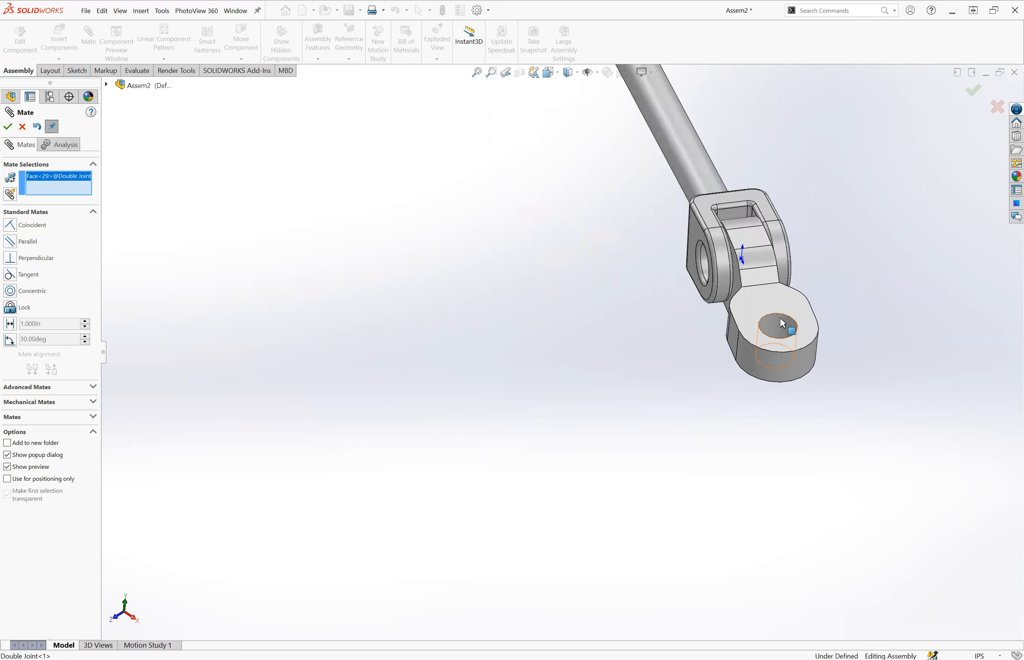
pyautogui.click(783, 324)
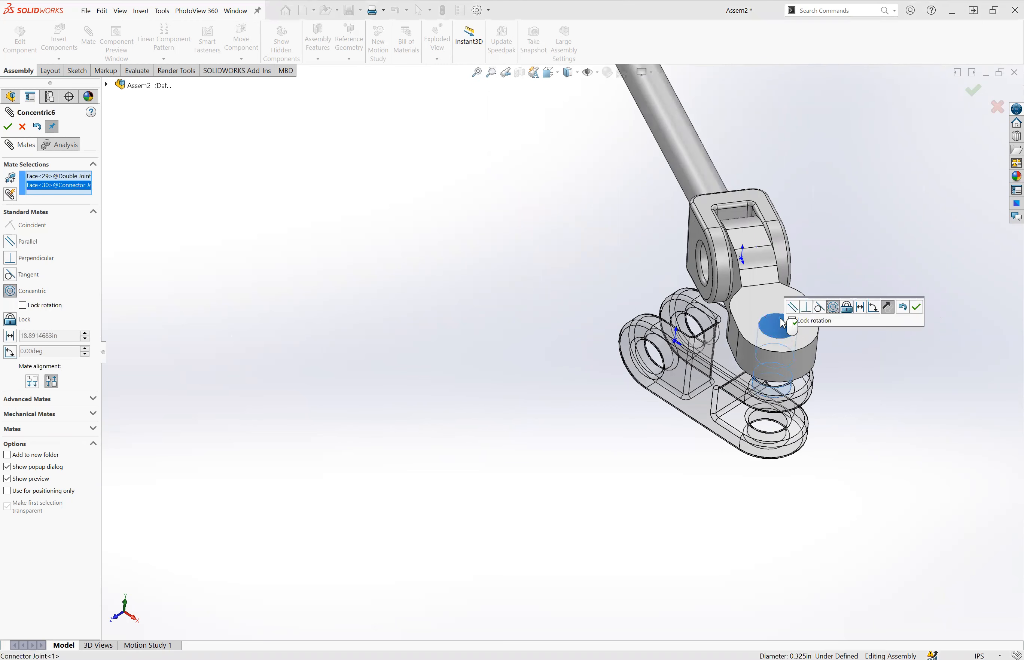
pyautogui.click(917, 307)
# Slide the Double Joint below the Connector Joint and add a centered Width mate placing the joint's flat lug between the Double Joint's inner clevis faces.
pyautogui.moveTo(712, 356); pyautogui.dragTo(701, 453)
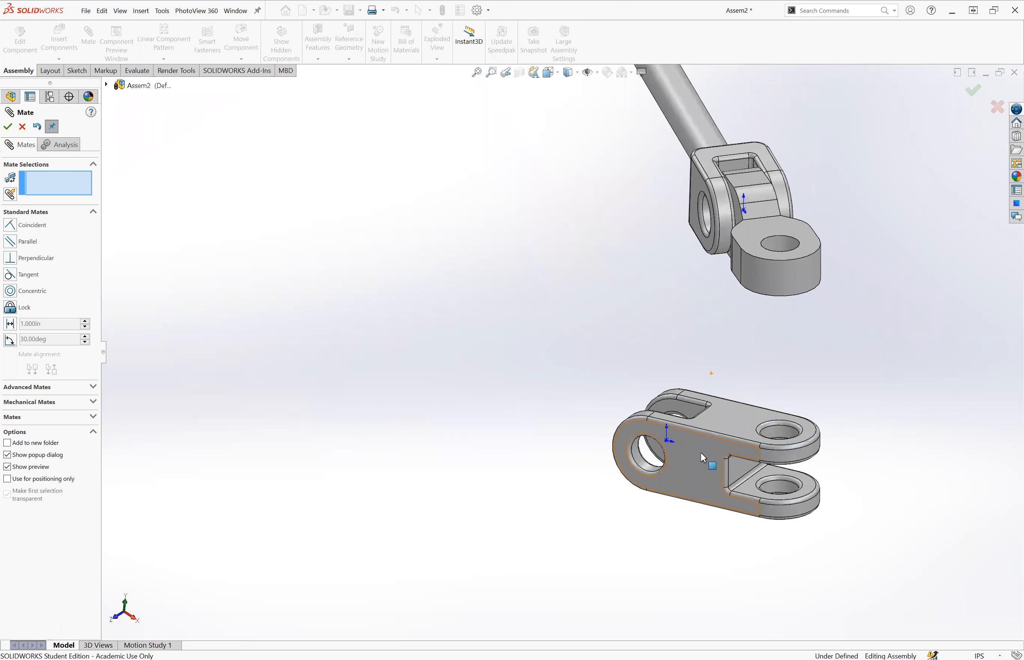
pyautogui.click(90, 387)
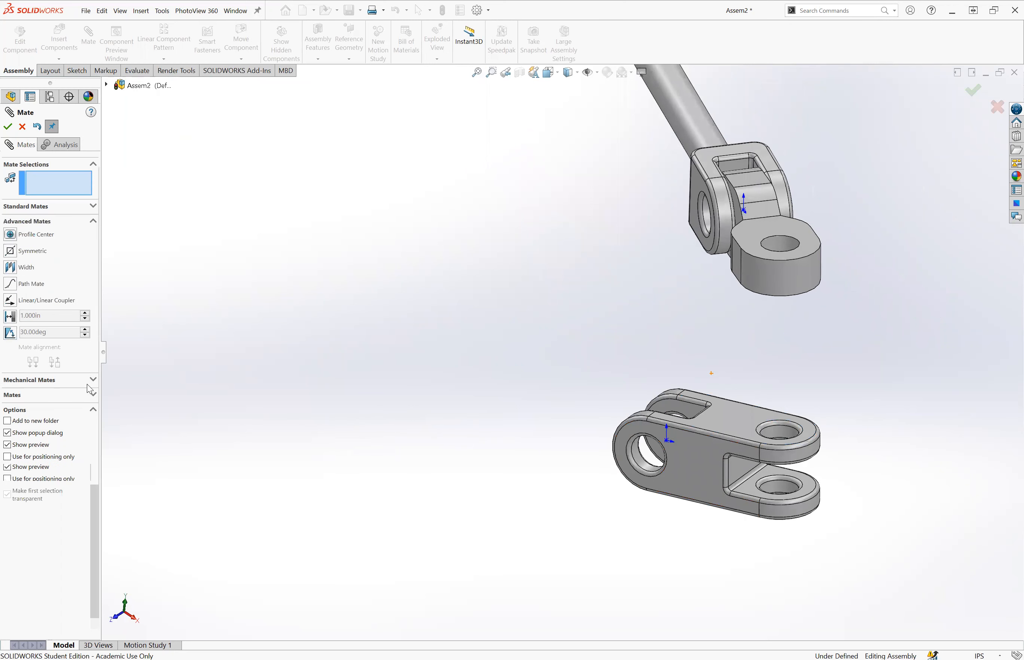
pyautogui.click(23, 265)
pyautogui.click(744, 226)
pyautogui.moveTo(774, 233); pyautogui.dragTo(730, 308, button='middle')
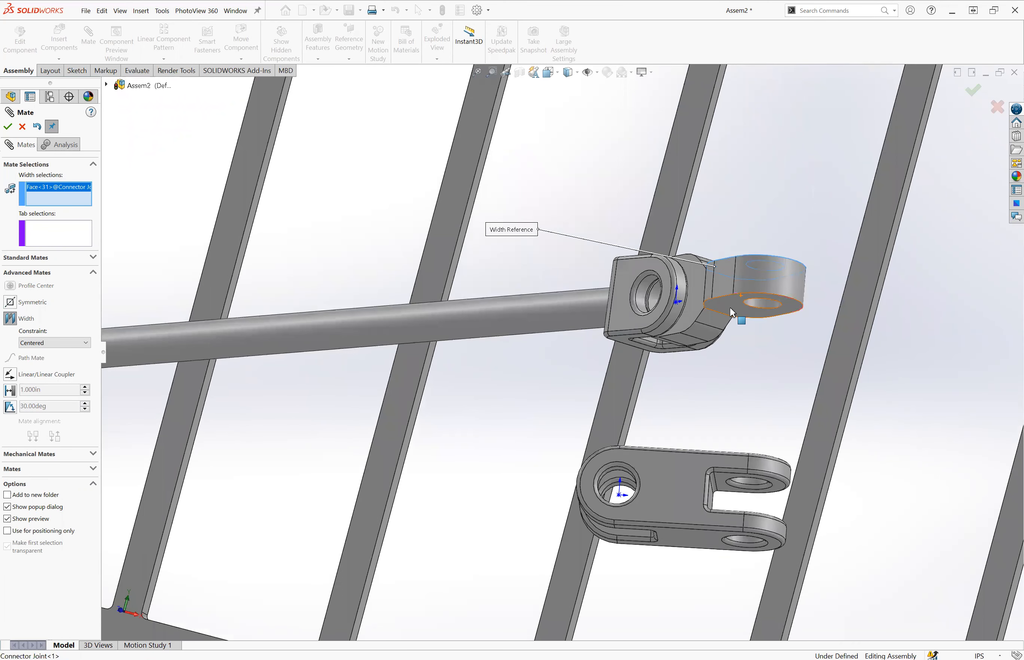
pyautogui.click(730, 308)
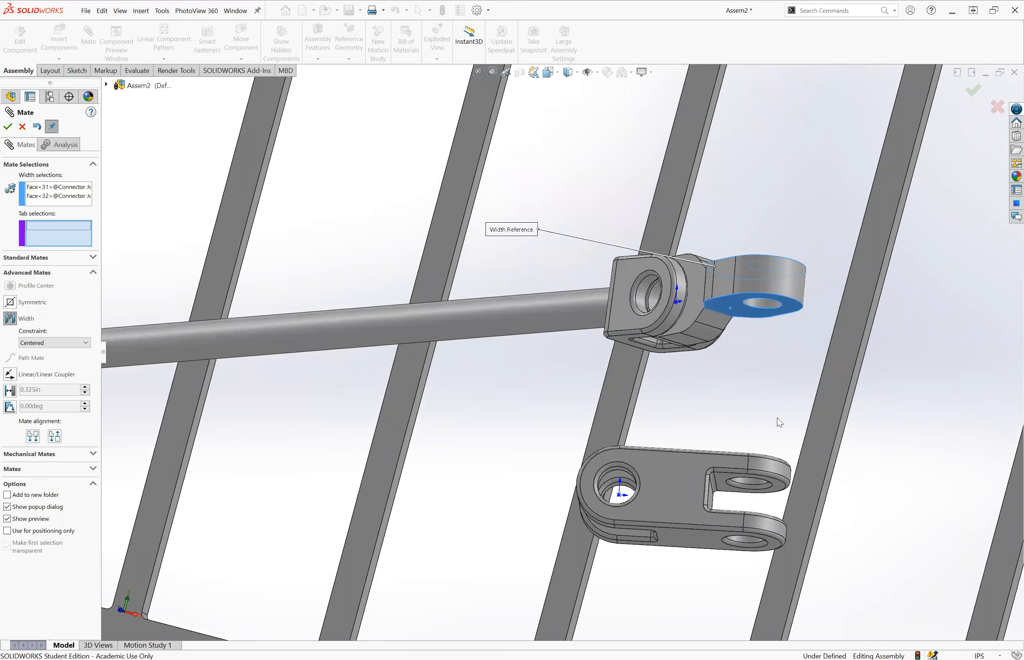
pyautogui.click(724, 493)
pyautogui.moveTo(724, 493)
pyautogui.mouseDown(button='middle')
pyautogui.moveTo(711, 551)
pyautogui.moveTo(723, 505)
pyautogui.mouseUp(button='middle')
pyautogui.click(723, 505)
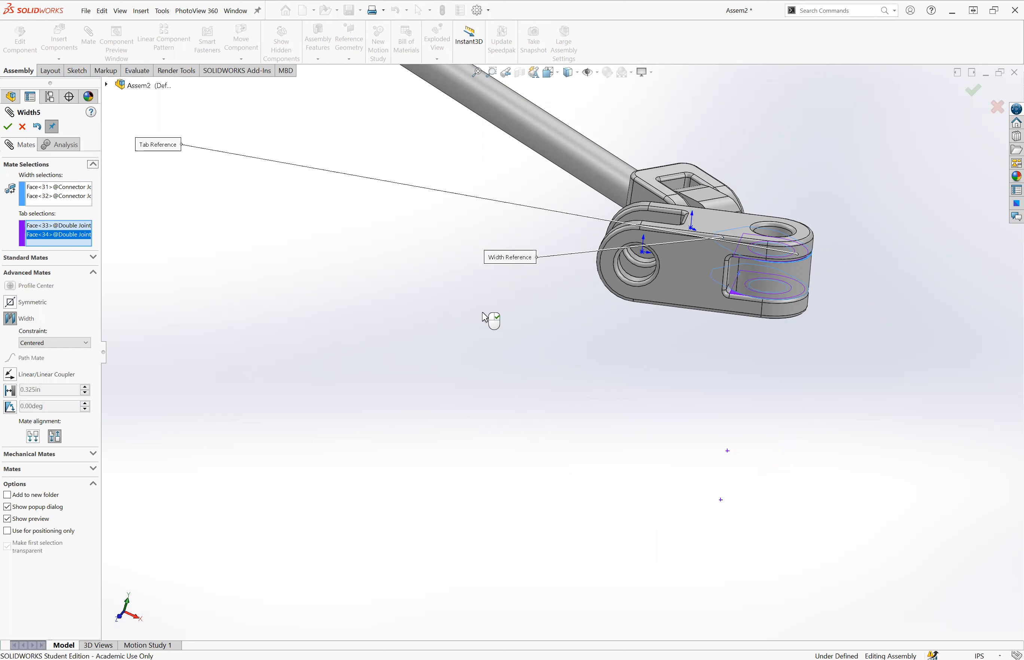
pyautogui.scroll(10, 485, 317)
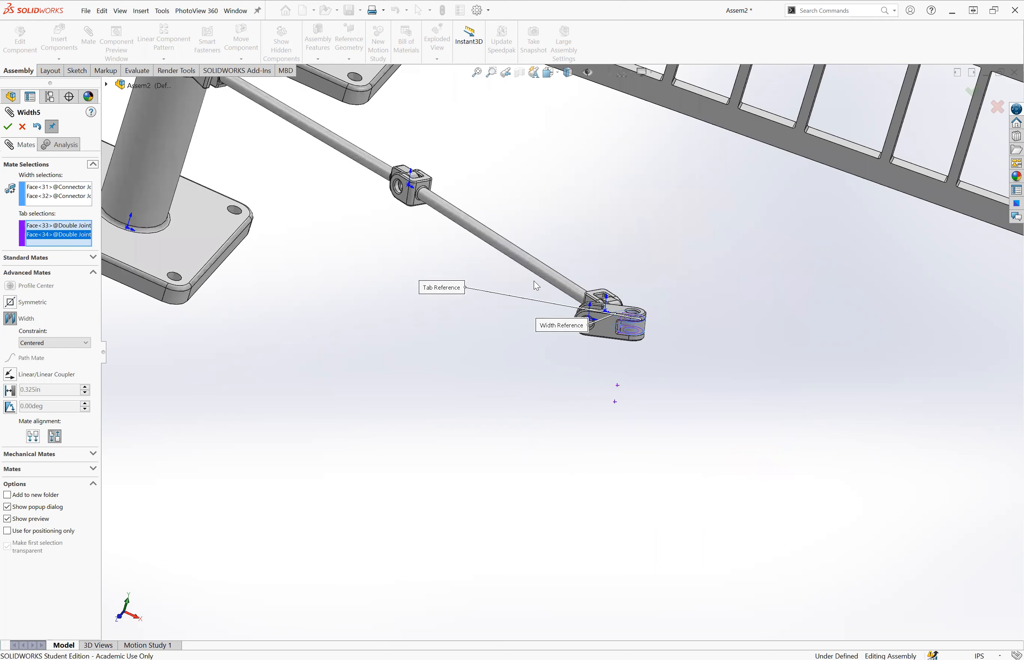
pyautogui.scroll(2, 611, 322)
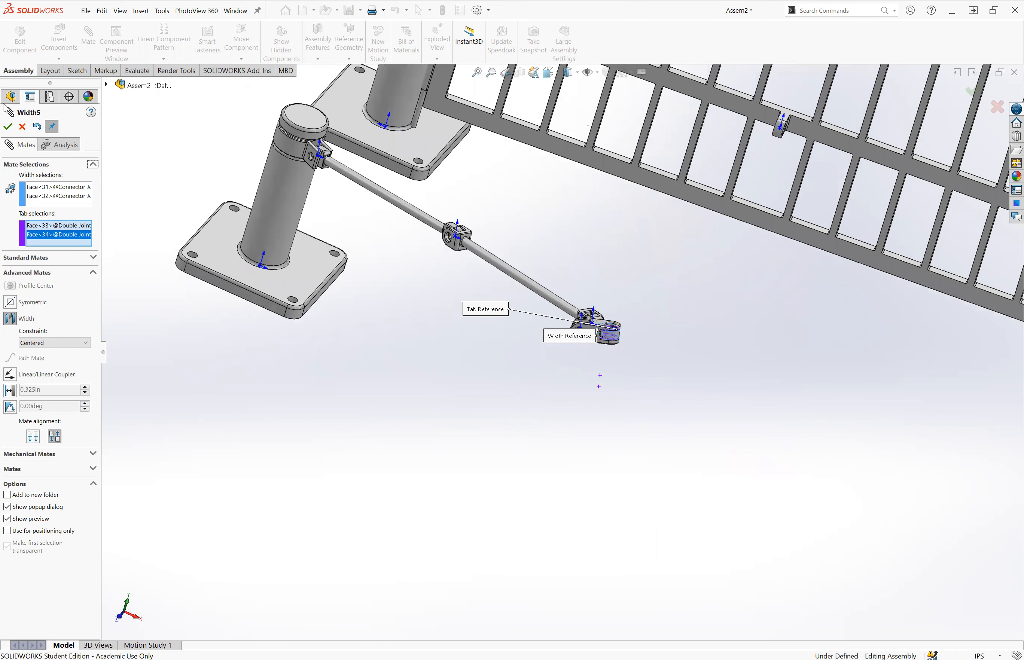
pyautogui.click(7, 127)
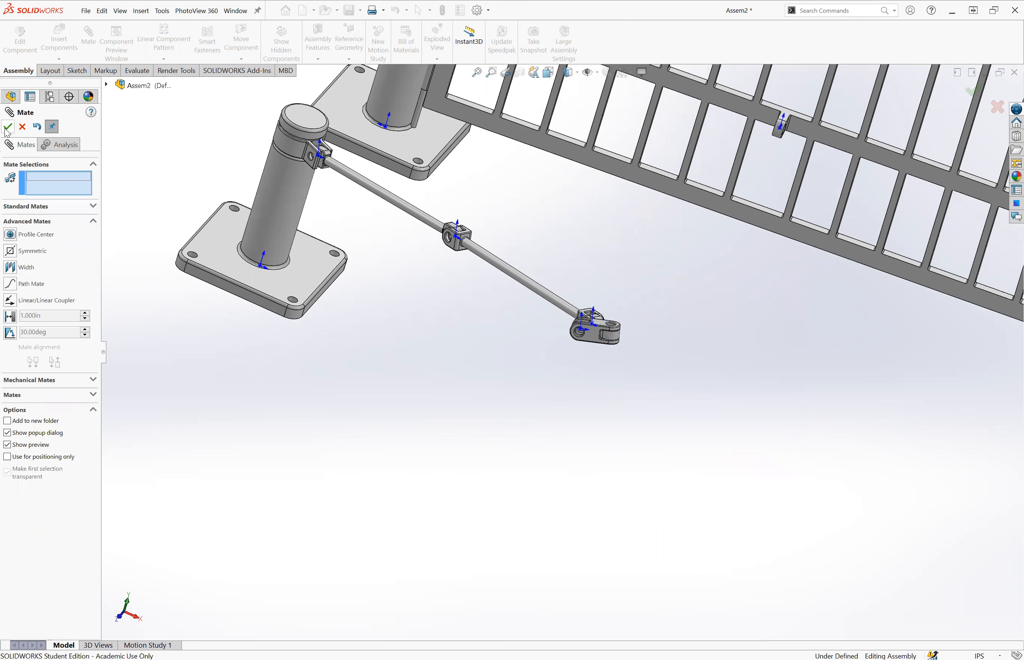
pyautogui.click(8, 127)
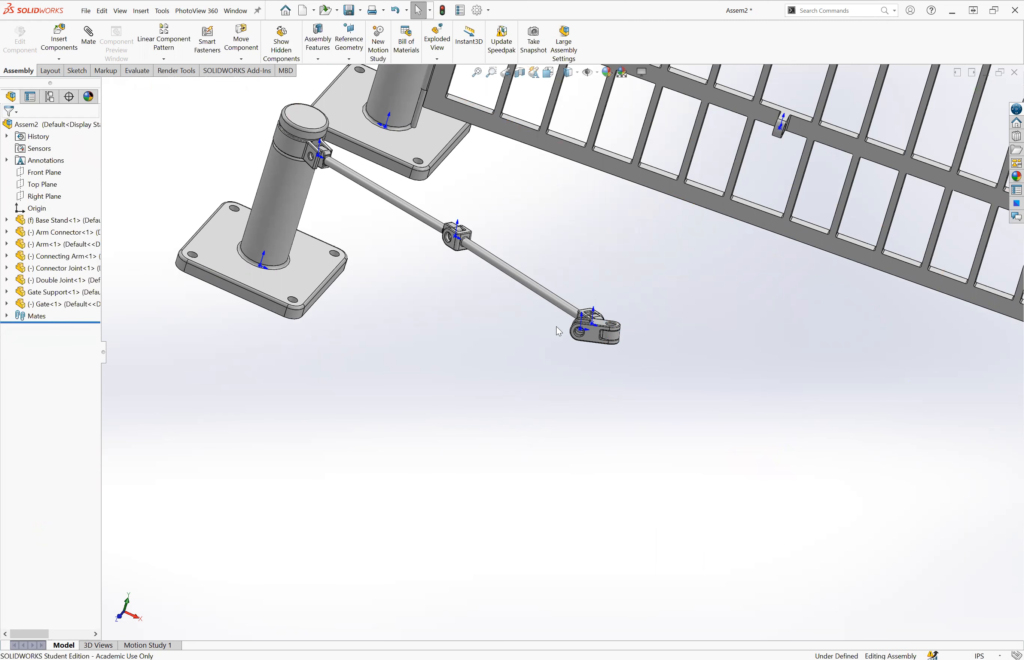
# Swing the linked arms and the Double Joint toward the bracket on the Gate.
pyautogui.moveTo(559, 331); pyautogui.dragTo(580, 344, button='middle')
pyautogui.click(582, 342)
pyautogui.moveTo(649, 368); pyautogui.dragTo(754, 363)
pyautogui.scroll(7, 758, 278)
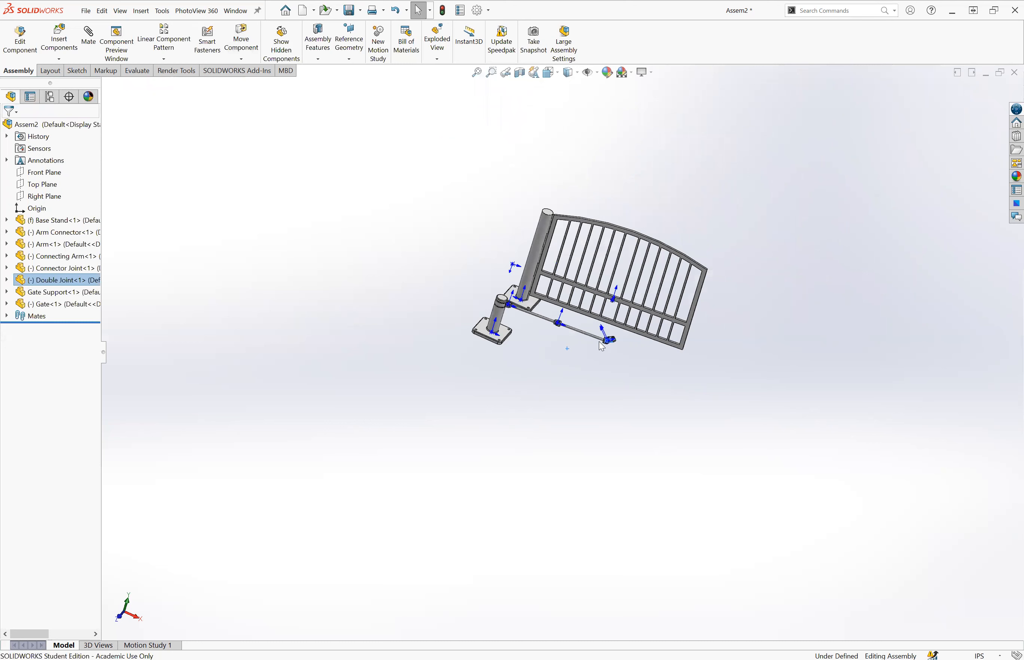
pyautogui.hotkey('ctrl', '7')
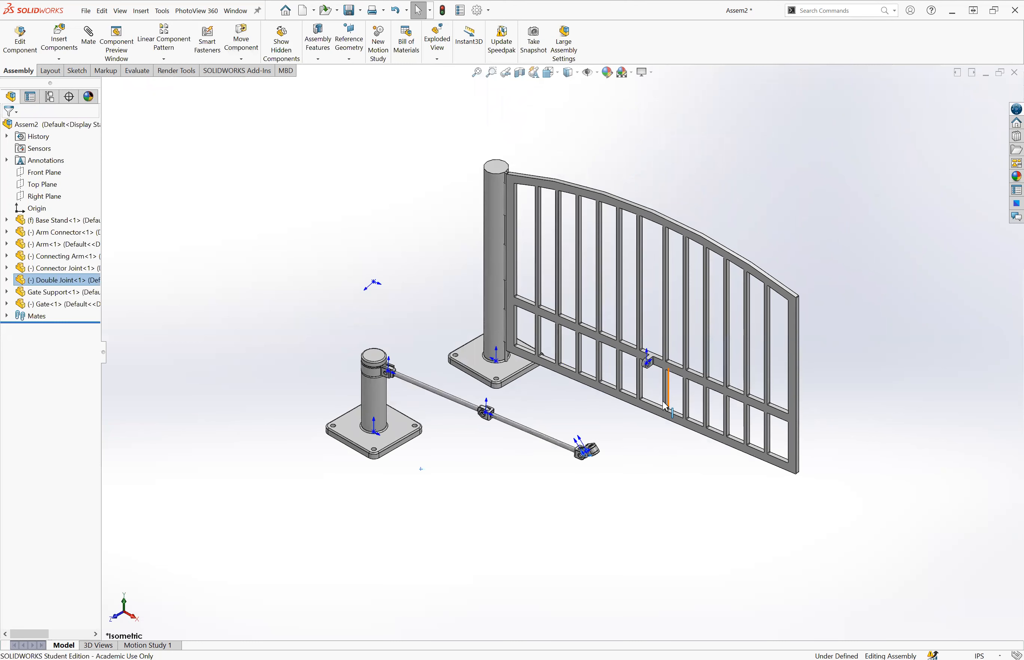
pyautogui.scroll(-5, 661, 406)
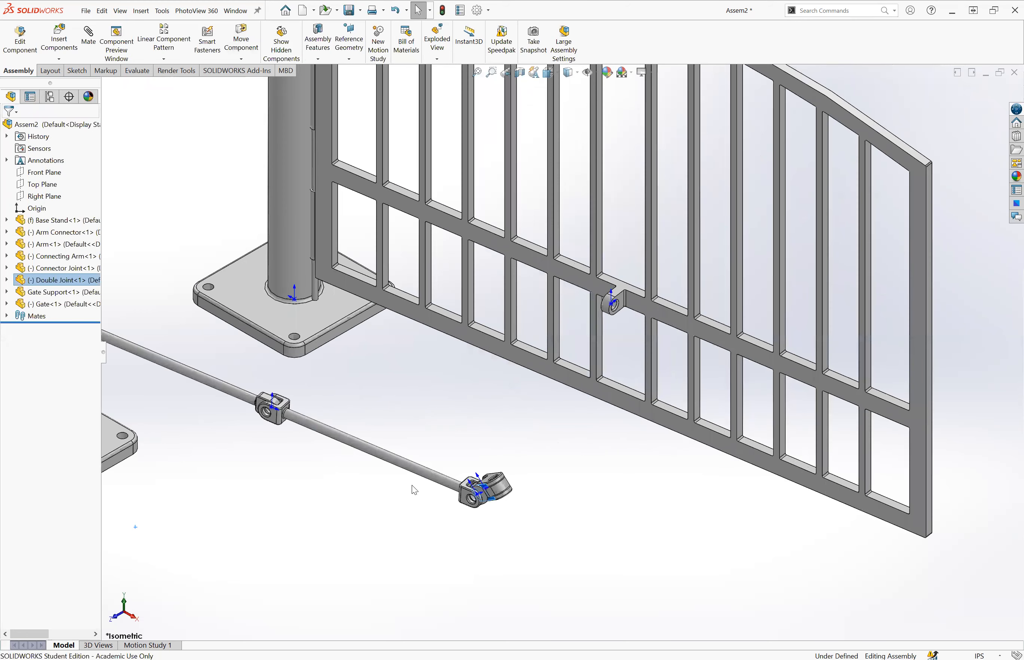
# Reposition the jointed arms and turn the Double Joint so its open clevis faces the Gate's bracket lug.
pyautogui.moveTo(392, 460); pyautogui.dragTo(459, 331)
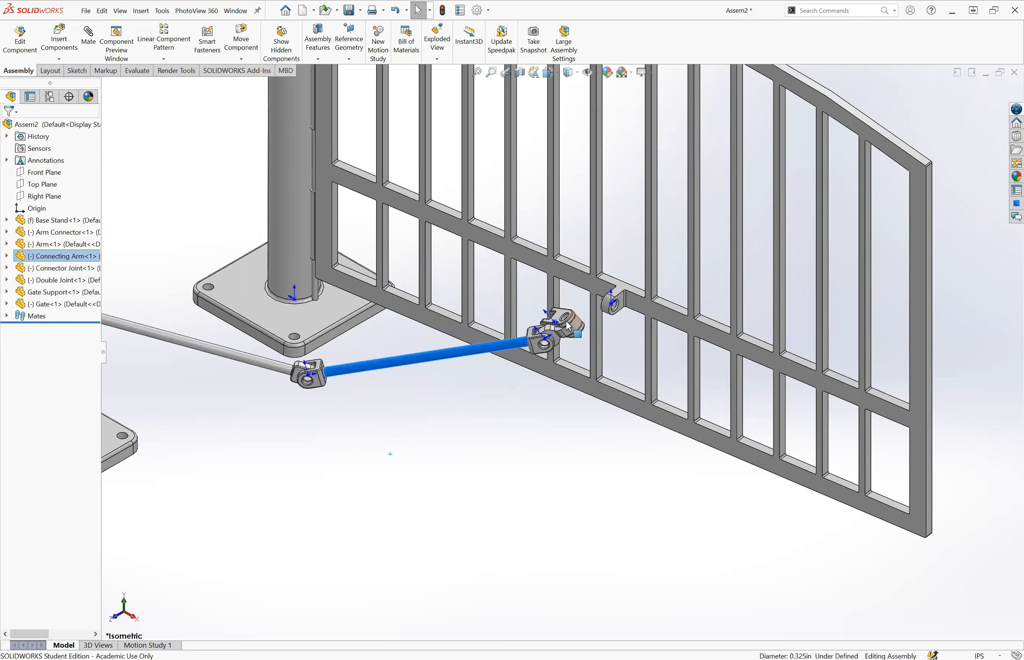
pyautogui.moveTo(567, 314)
pyautogui.mouseDown()
pyautogui.moveTo(678, 331)
pyautogui.moveTo(558, 334)
pyautogui.mouseUp()
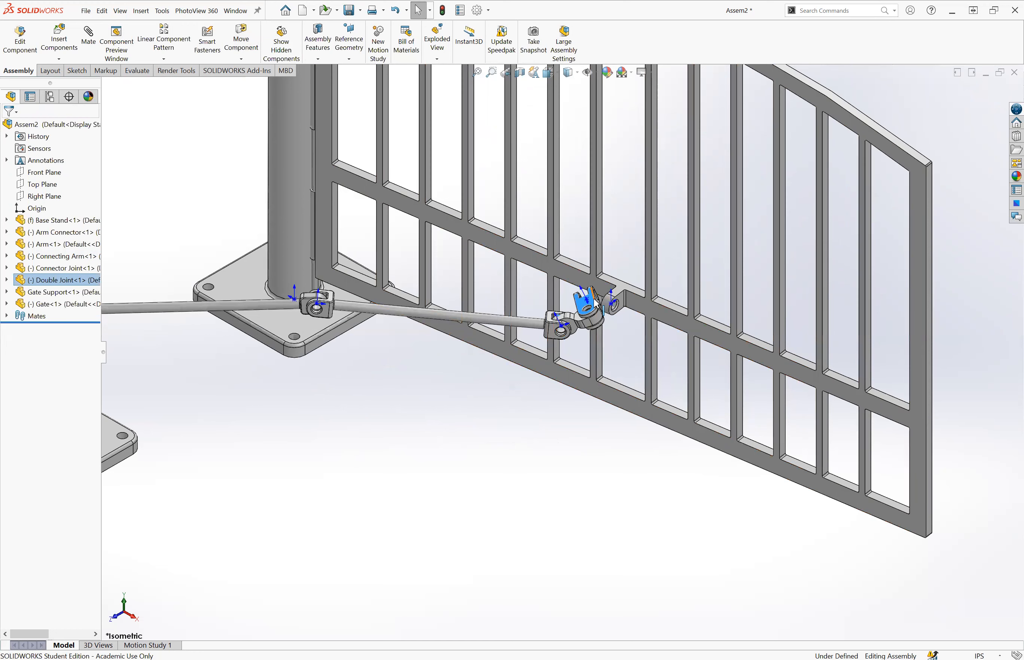
pyautogui.moveTo(612, 298); pyautogui.dragTo(549, 316)
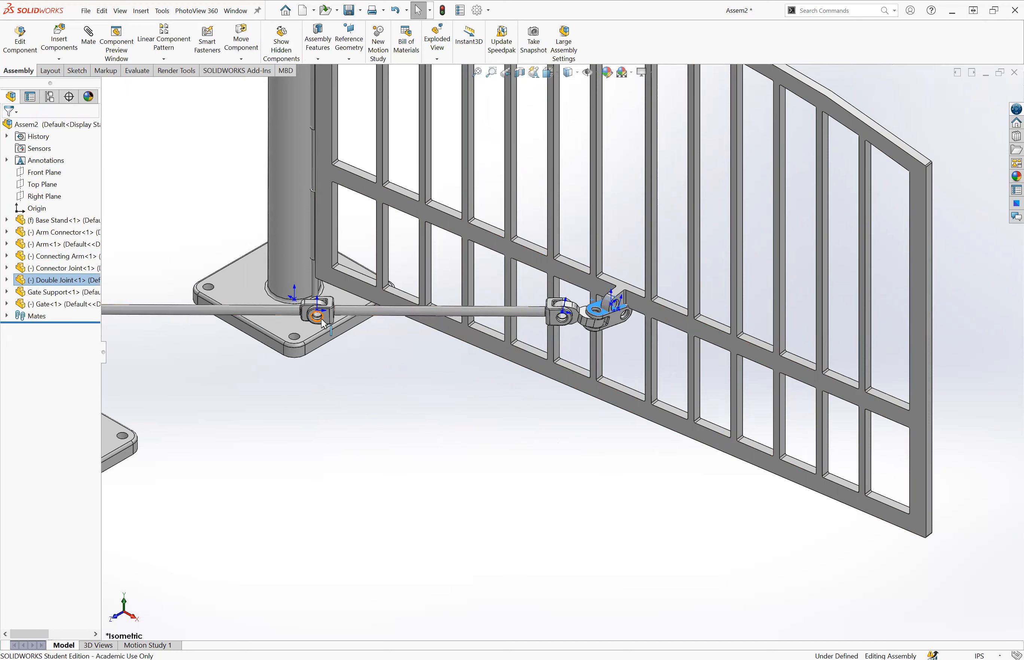
pyautogui.moveTo(328, 326); pyautogui.dragTo(348, 400)
pyautogui.moveTo(582, 362); pyautogui.dragTo(559, 366)
pyautogui.click(563, 302)
pyautogui.scroll(-4, 561, 422)
pyautogui.click(572, 428)
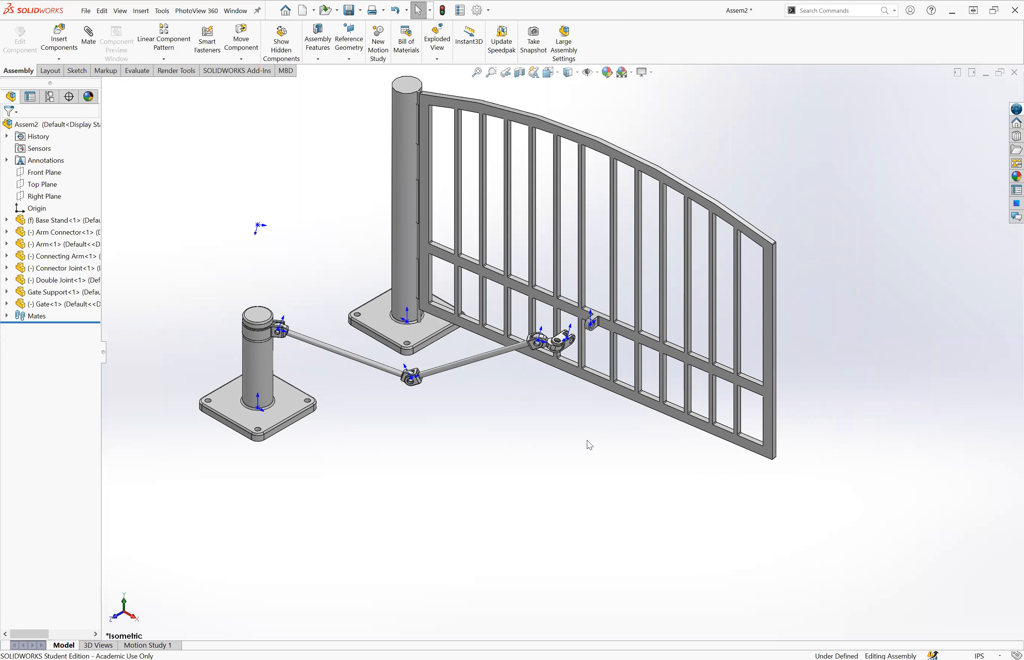
# Add a centered Width mate between the side faces of the Gate's bracket lug and the inner faces of the Double Joint's free clevis.
pyautogui.scroll(2, 660, 295)
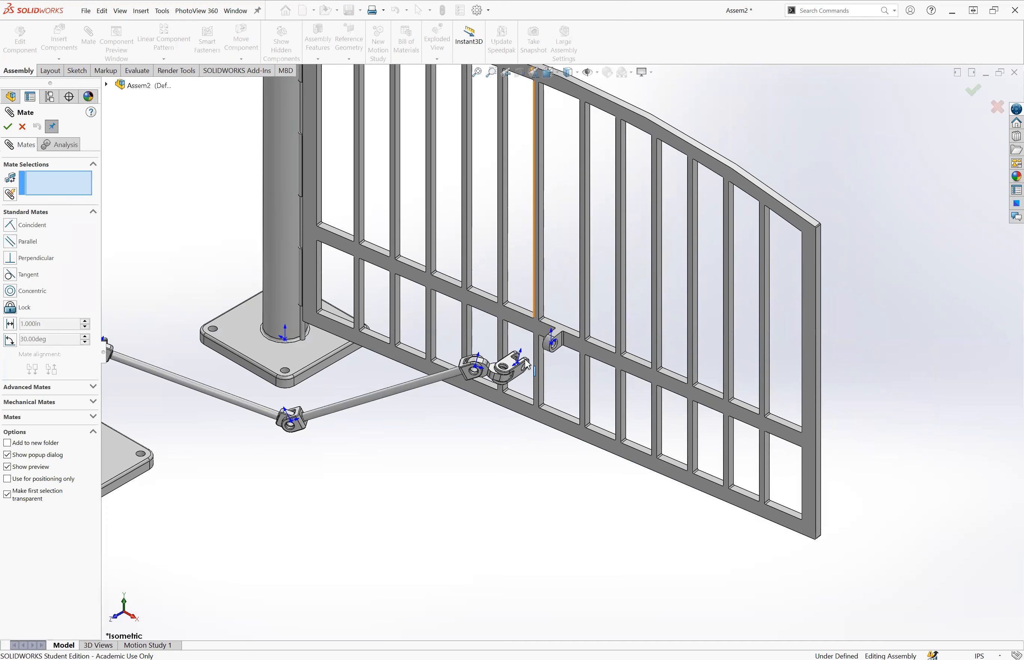
pyautogui.scroll(4, 530, 377)
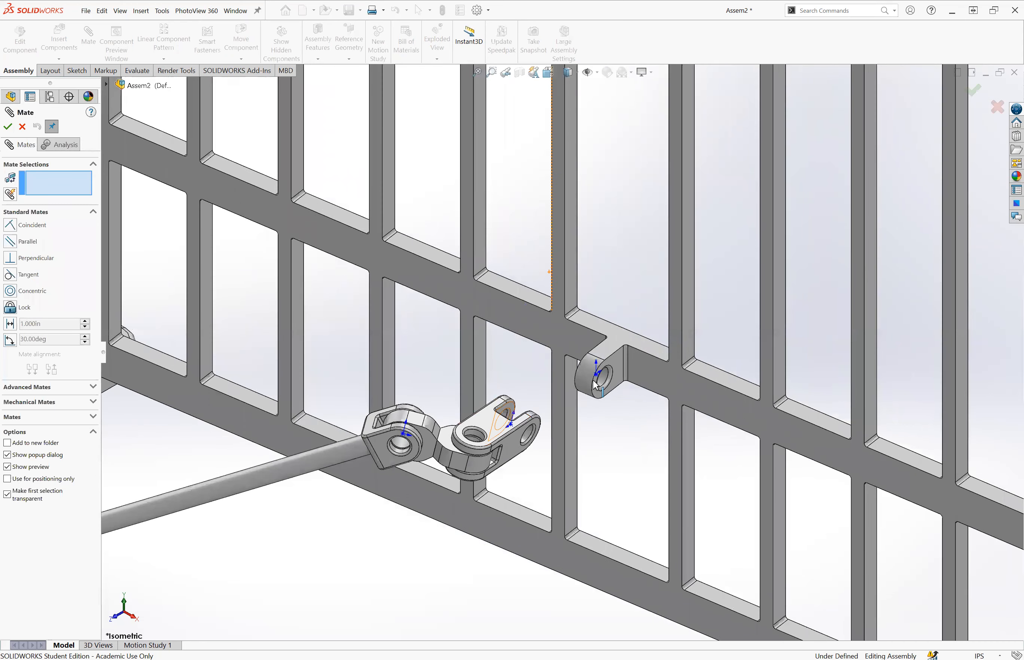
pyautogui.click(605, 398)
pyautogui.moveTo(567, 390); pyautogui.dragTo(654, 399, button='middle')
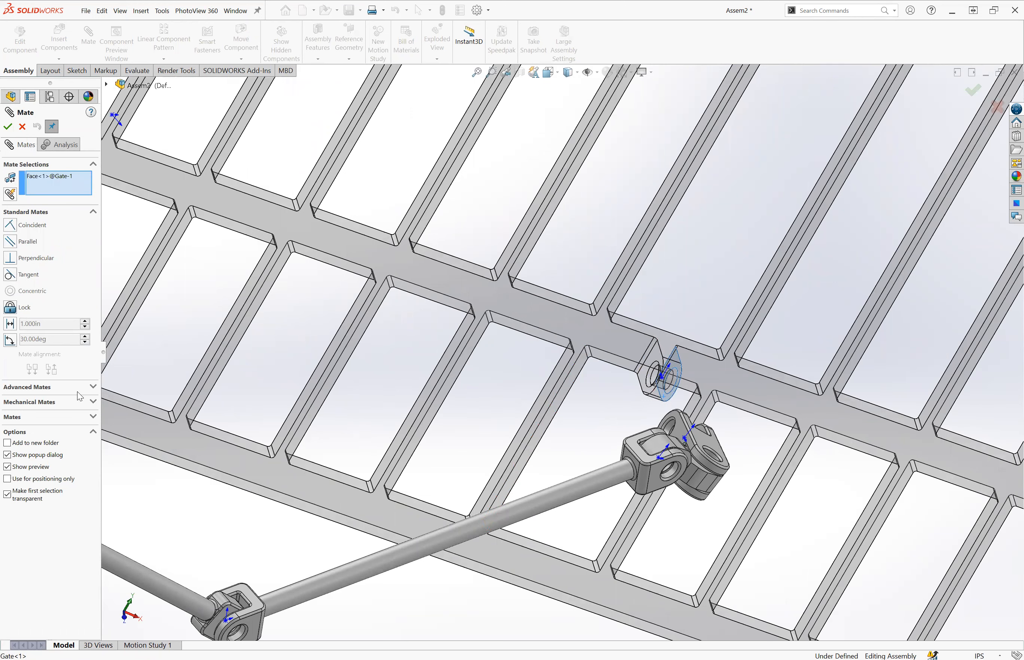
pyautogui.click(92, 388)
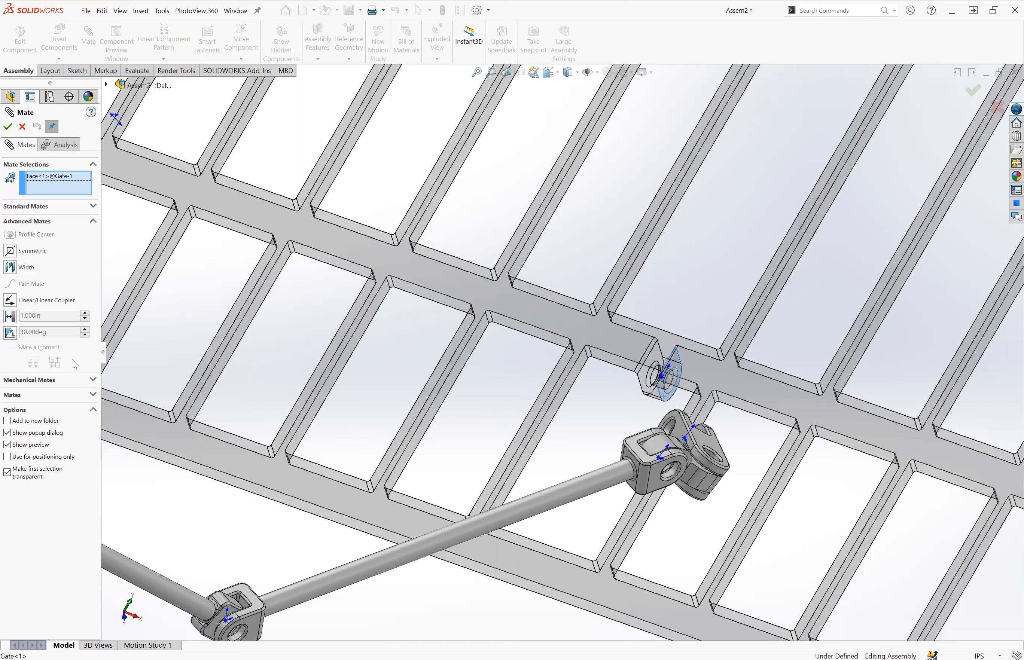
pyautogui.click(13, 271)
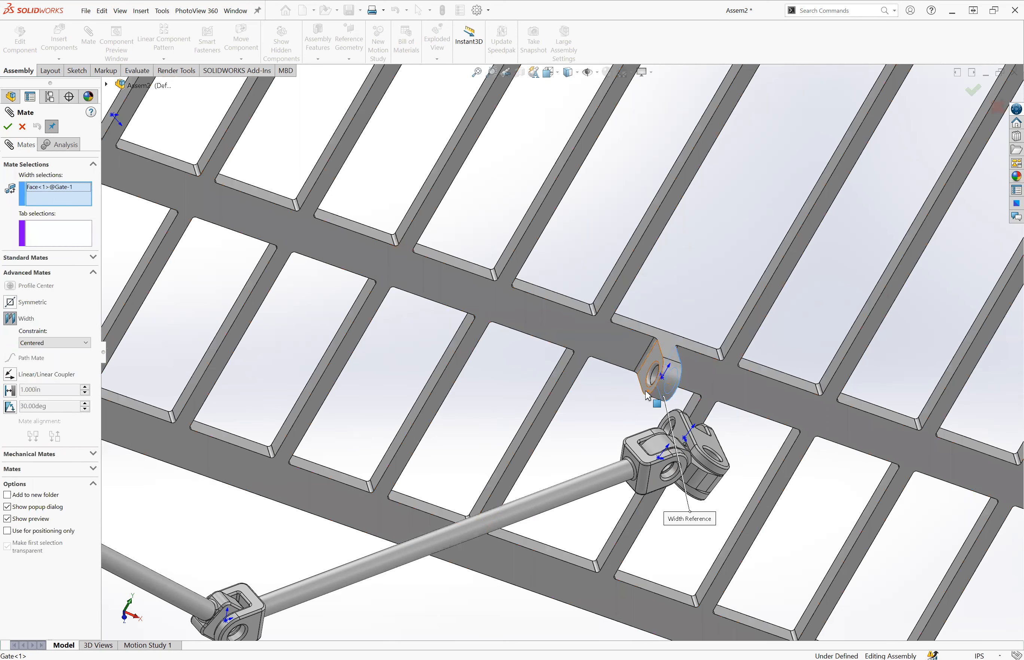
pyautogui.click(648, 396)
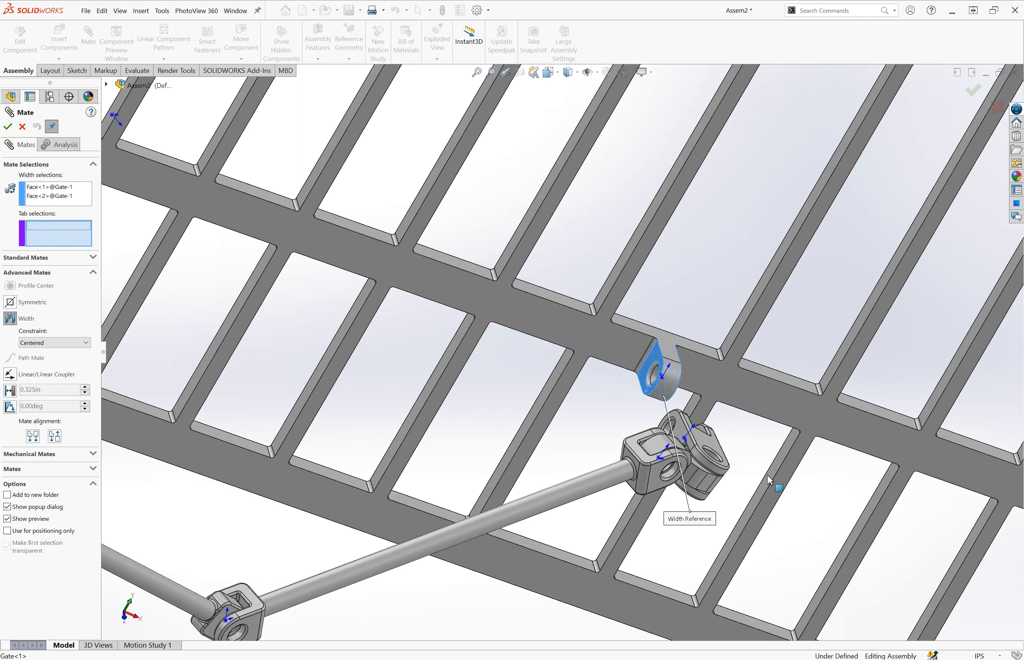
pyautogui.scroll(-1, 702, 433)
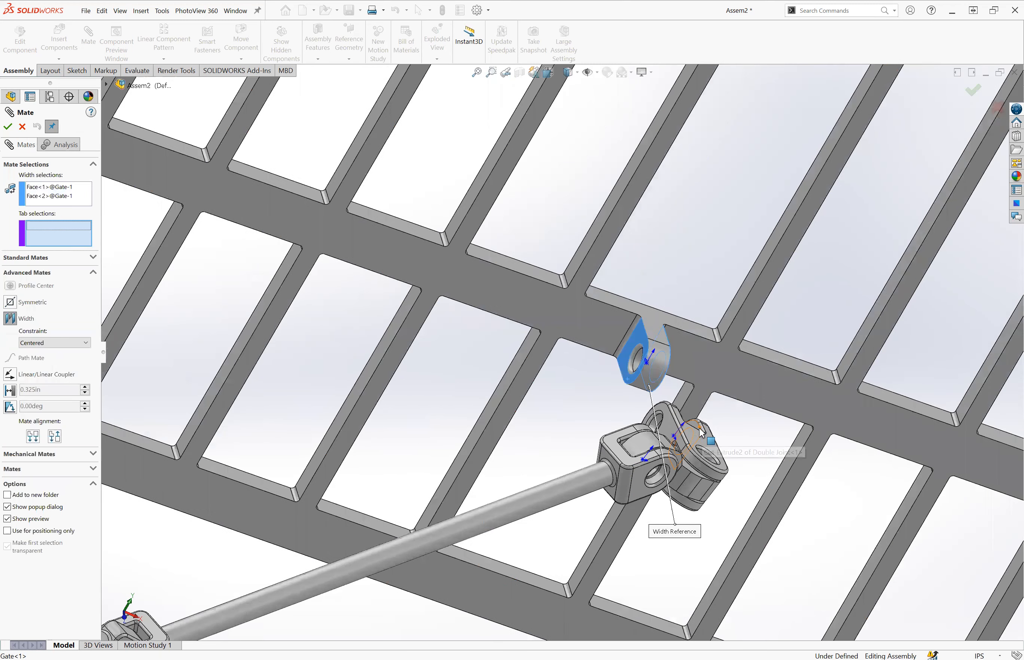
pyautogui.click(702, 433)
pyautogui.moveTo(664, 545); pyautogui.dragTo(555, 534, button='middle')
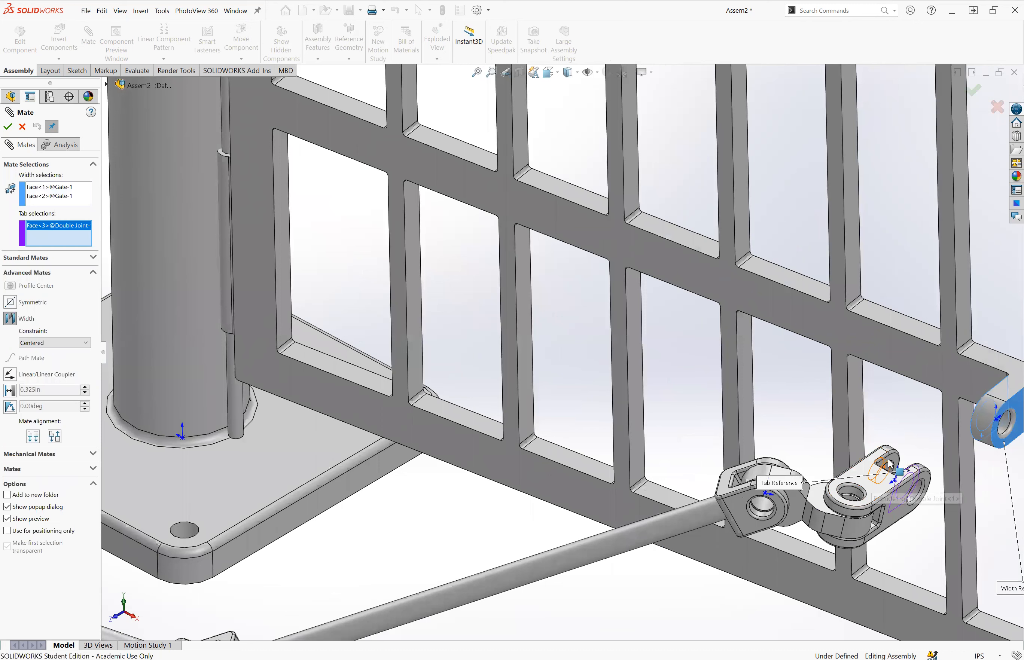
pyautogui.click(890, 464)
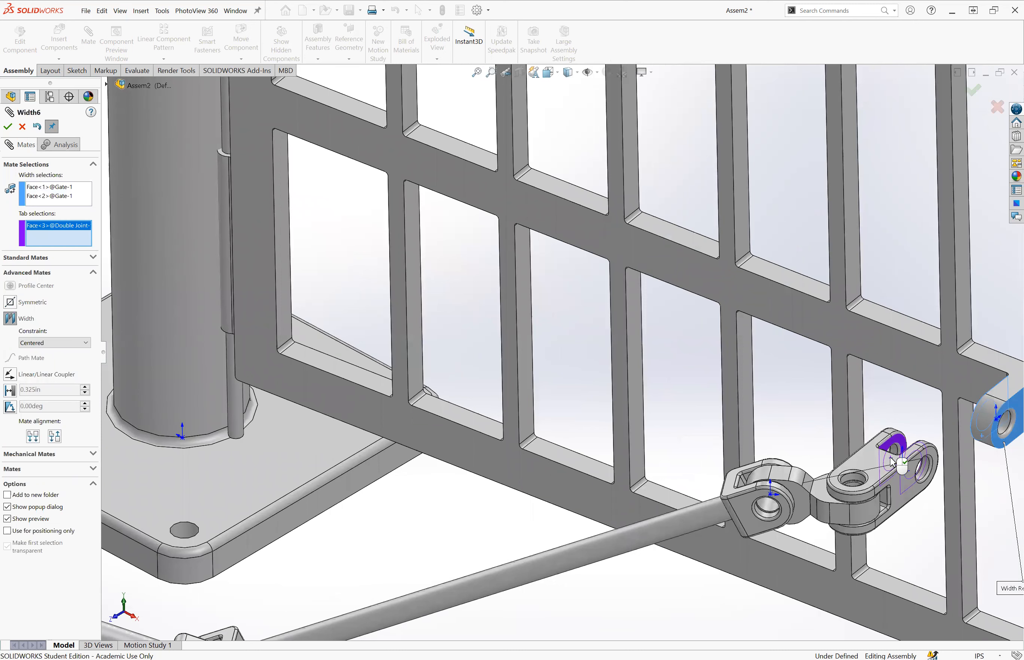
pyautogui.scroll(3, 903, 472)
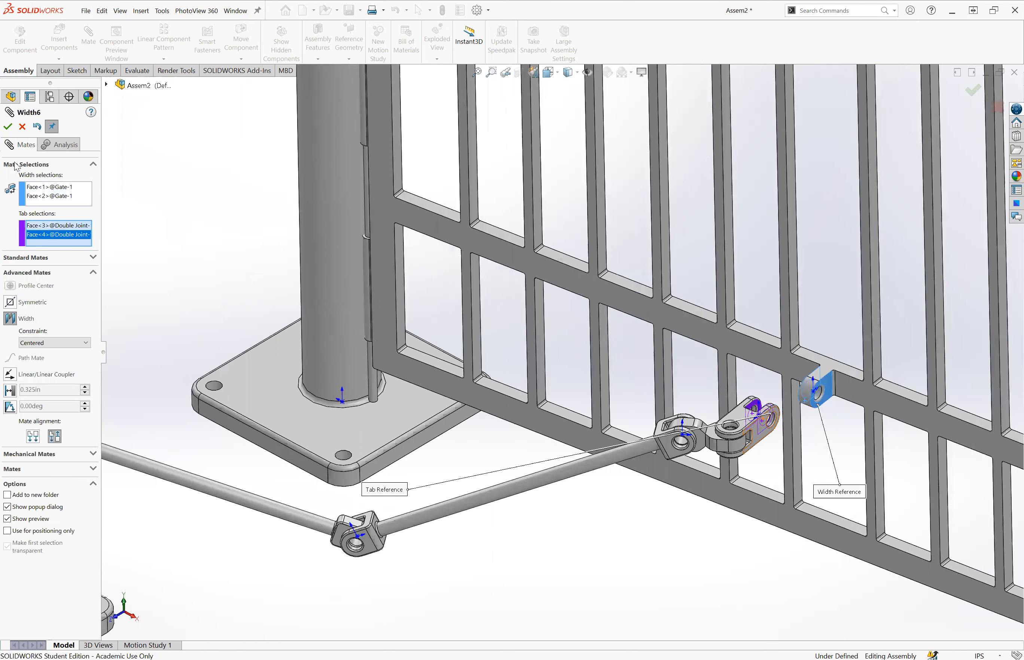
pyautogui.click(8, 127)
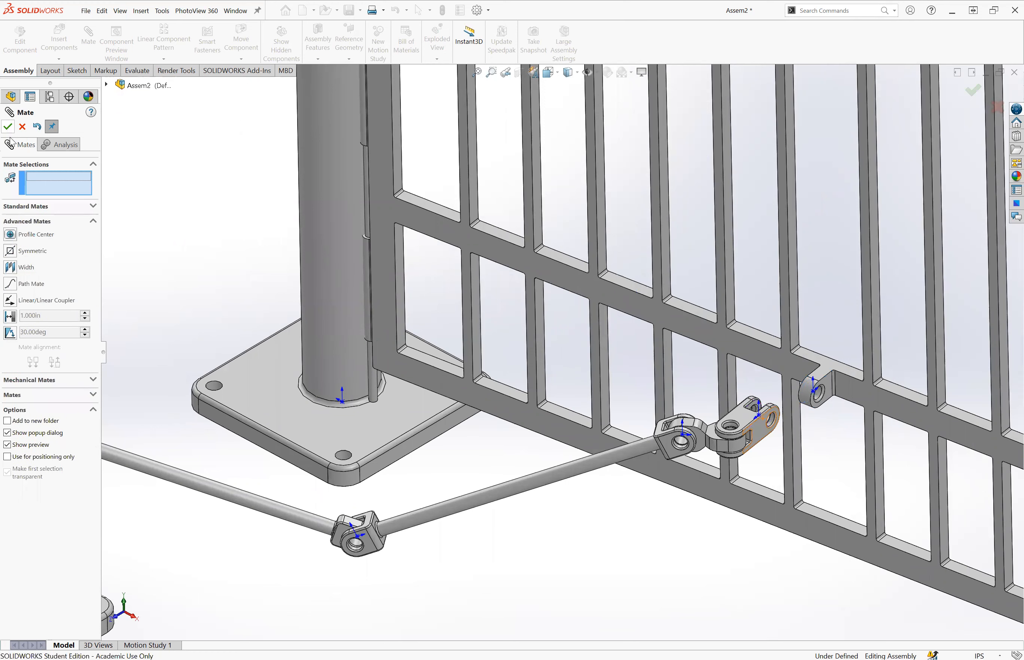
# Add a Concentric mate between the Double Joint's free clevis hole and the Gate's bracket hole, and finish mating.
pyautogui.click(47, 210)
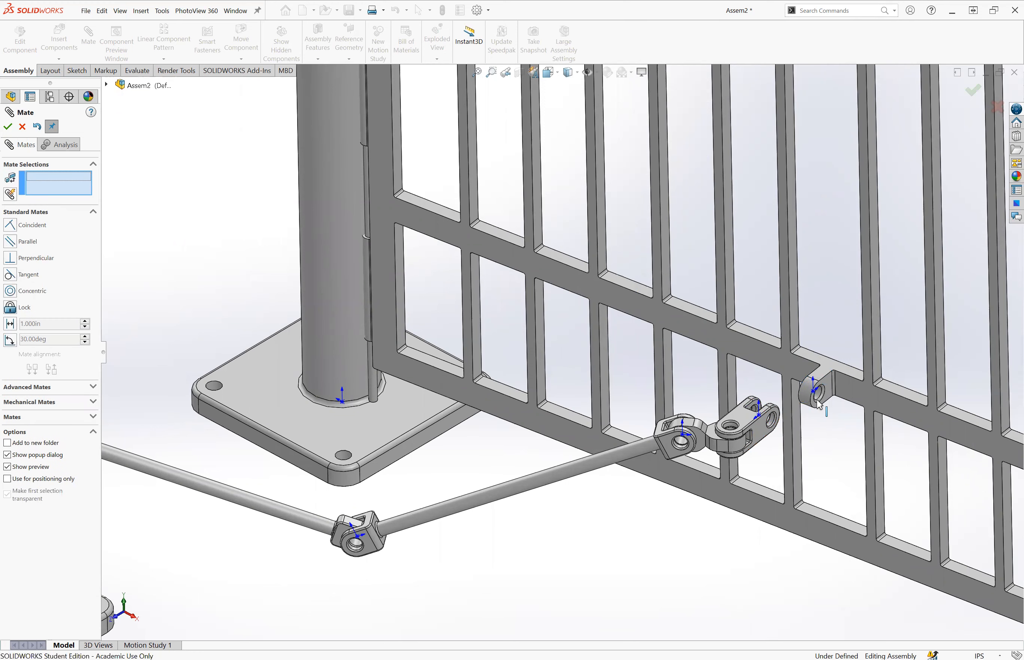
pyautogui.click(773, 424)
pyautogui.scroll(-4, 900, 403)
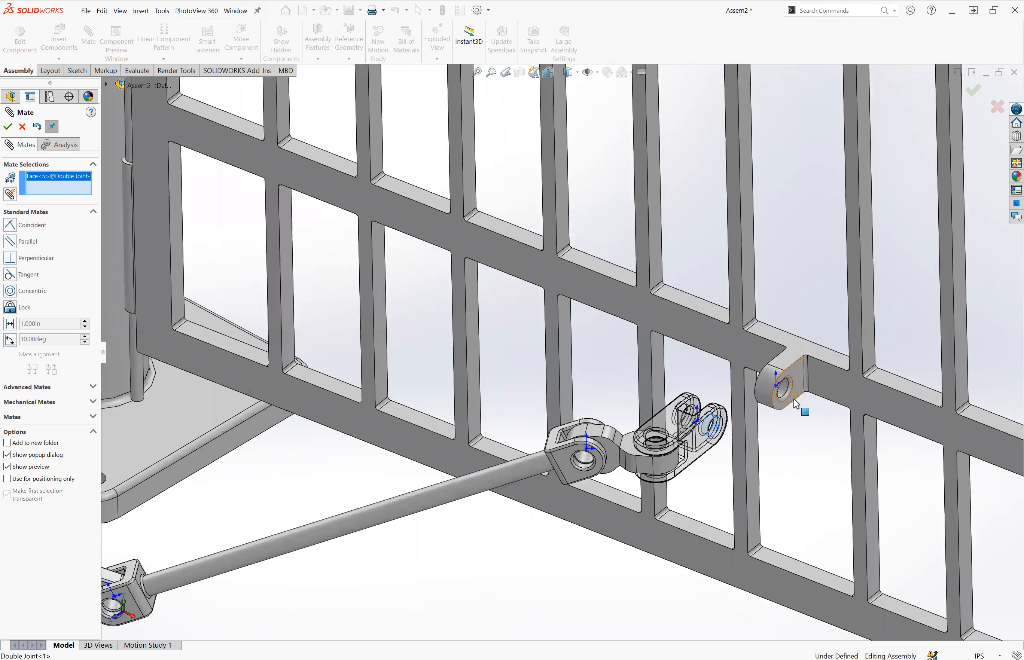
pyautogui.click(758, 390)
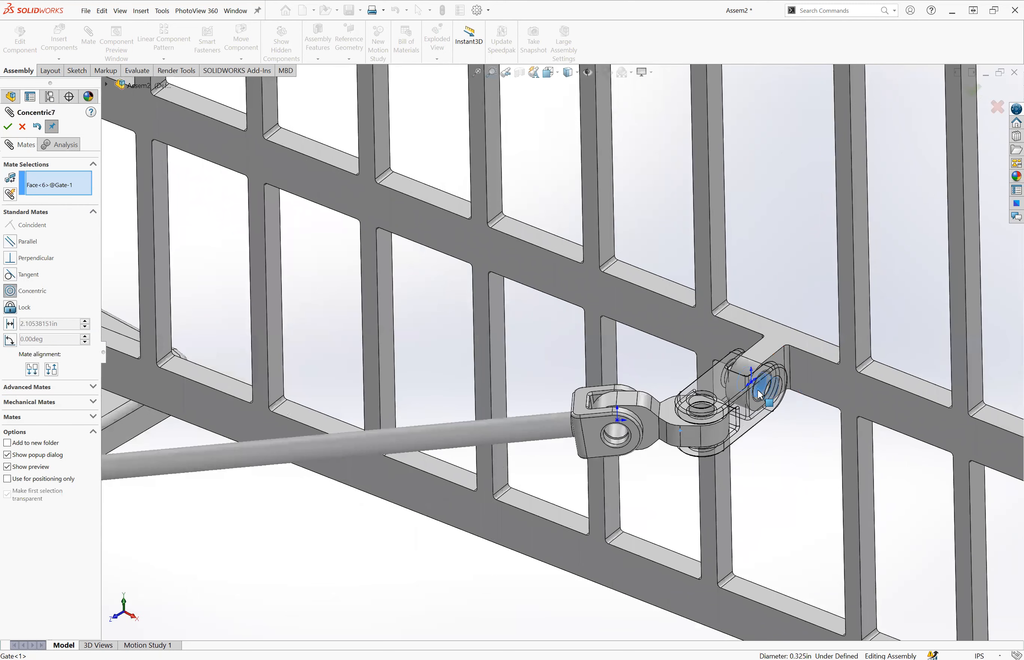
pyautogui.click(891, 403)
pyautogui.scroll(4, 884, 400)
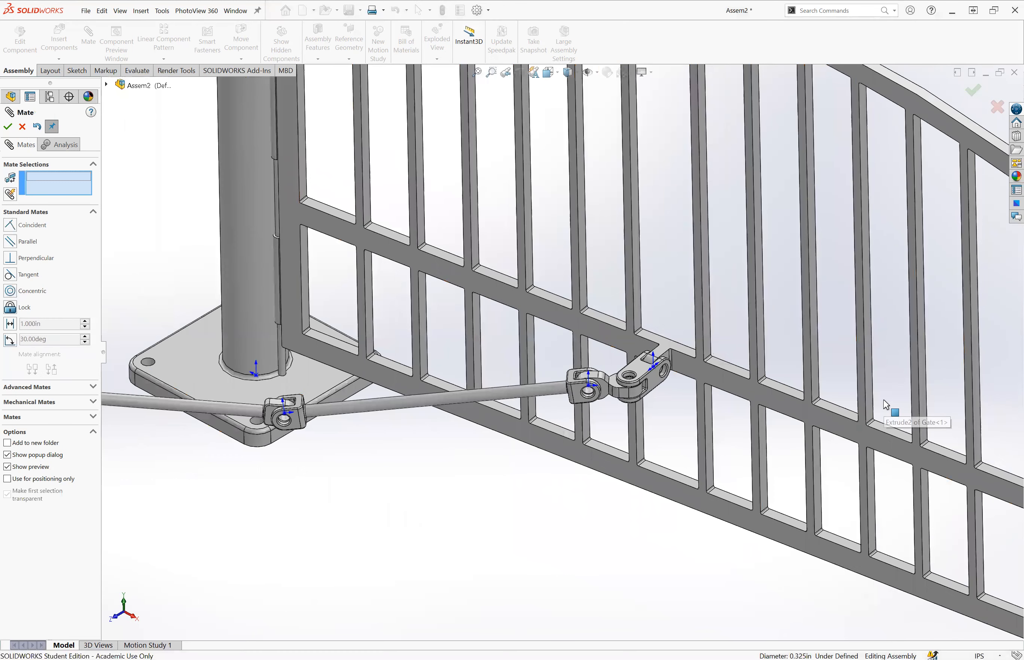
pyautogui.scroll(3, 884, 400)
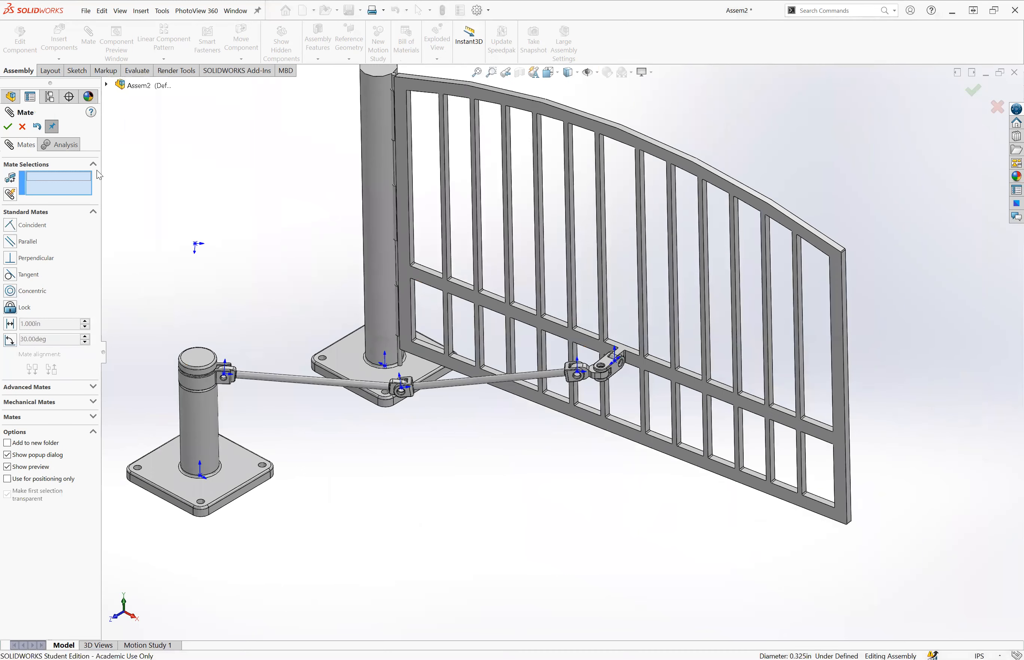
pyautogui.click(7, 127)
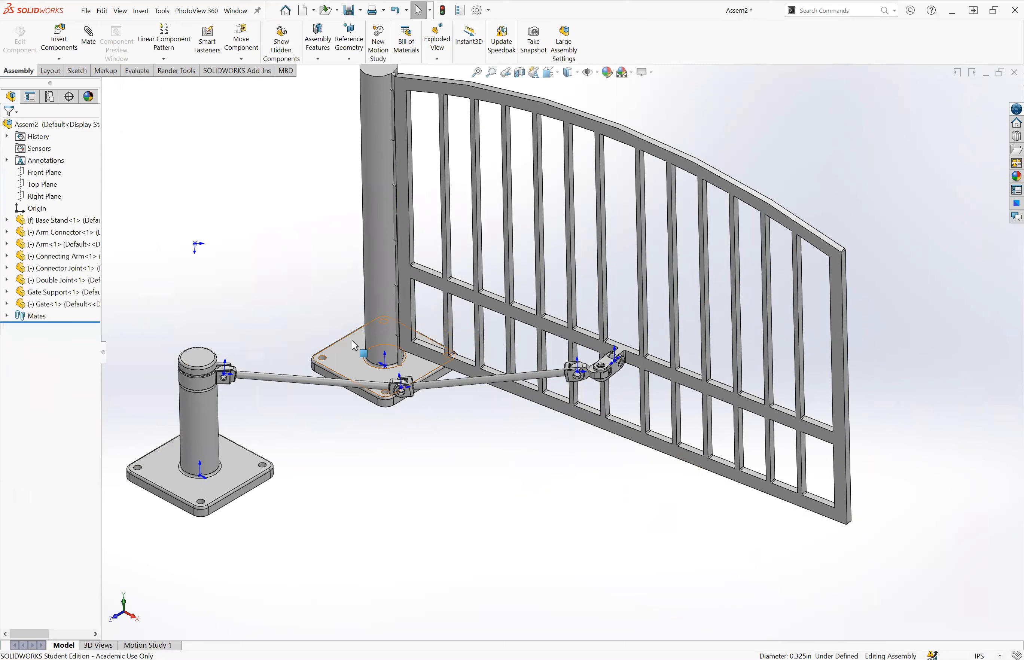
# Swing the Gate on its hinge until it stands edge-on in the Right view, and return to the isometric view.
pyautogui.scroll(3, 564, 352)
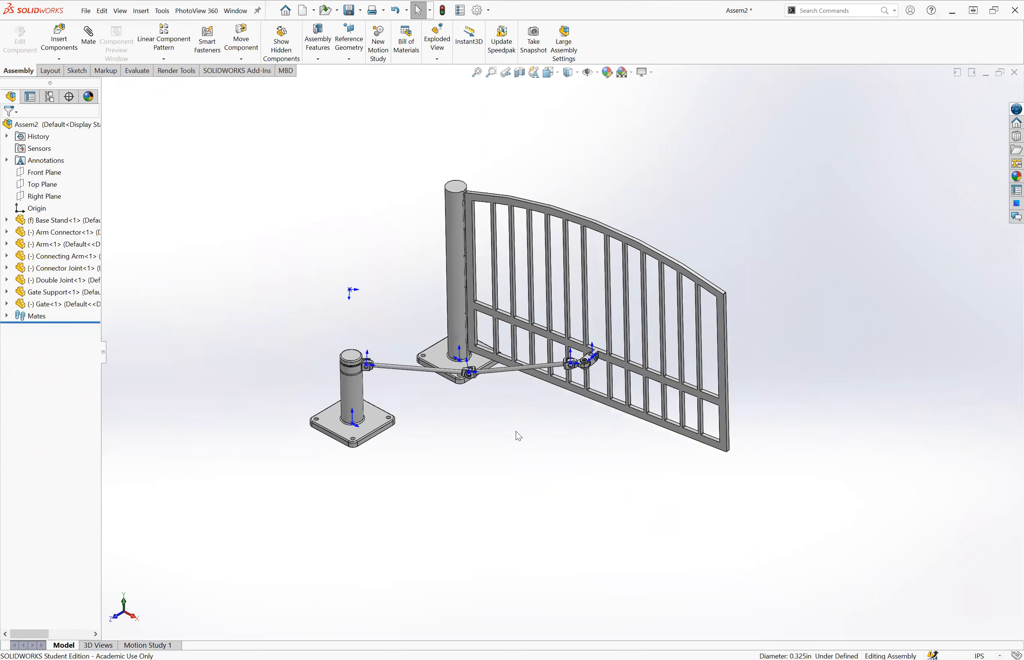
pyautogui.hotkey('ctrl', '4')
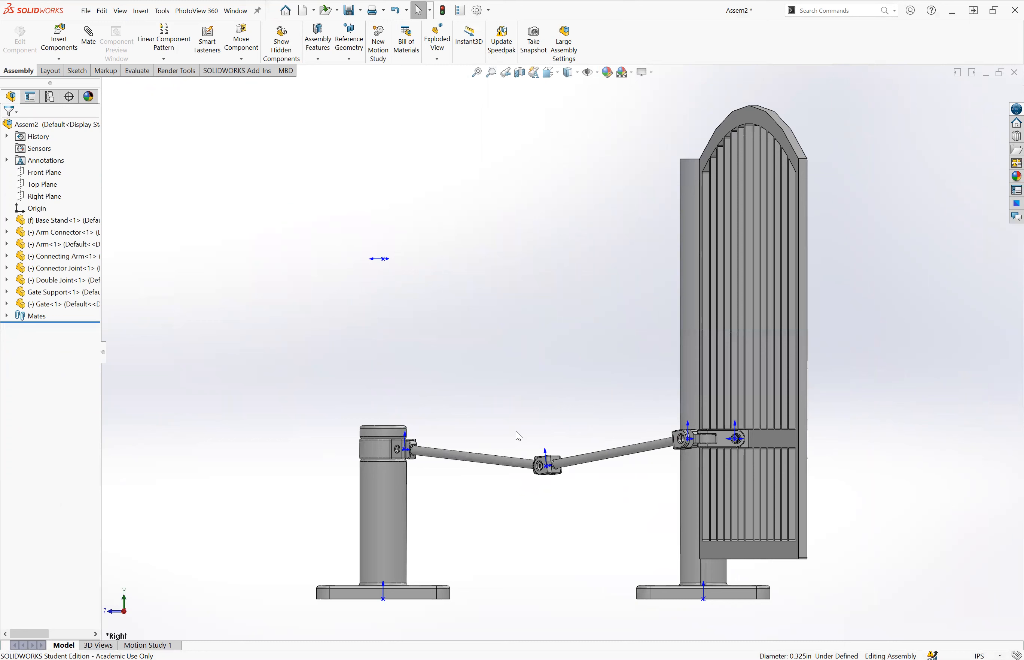
pyautogui.scroll(3, 544, 443)
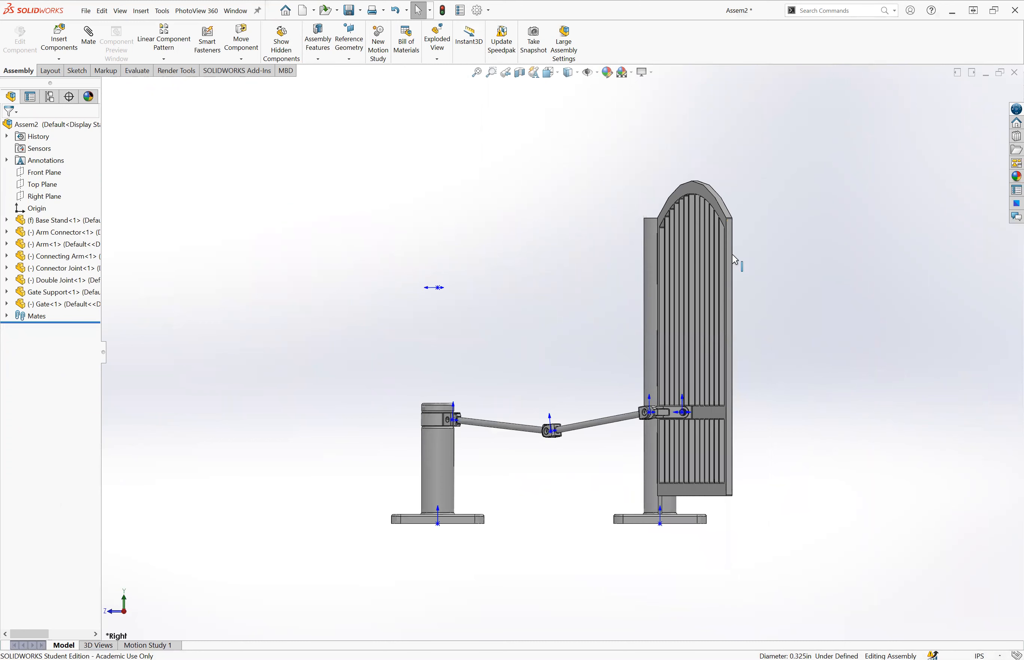
pyautogui.click(728, 263)
pyautogui.moveTo(714, 260); pyautogui.dragTo(656, 268)
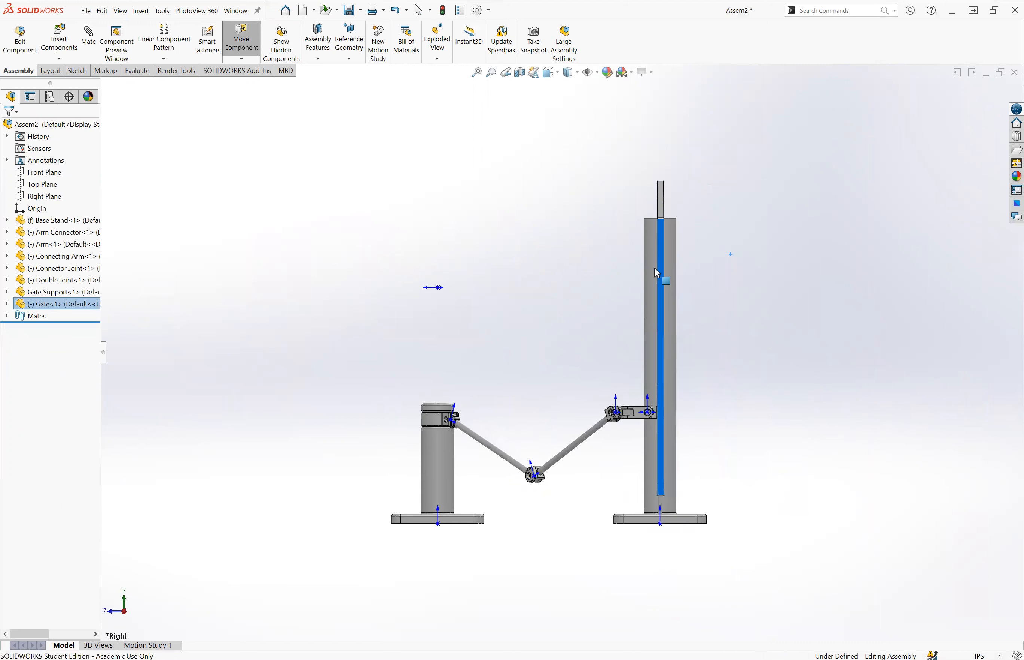
pyautogui.press('Escape')
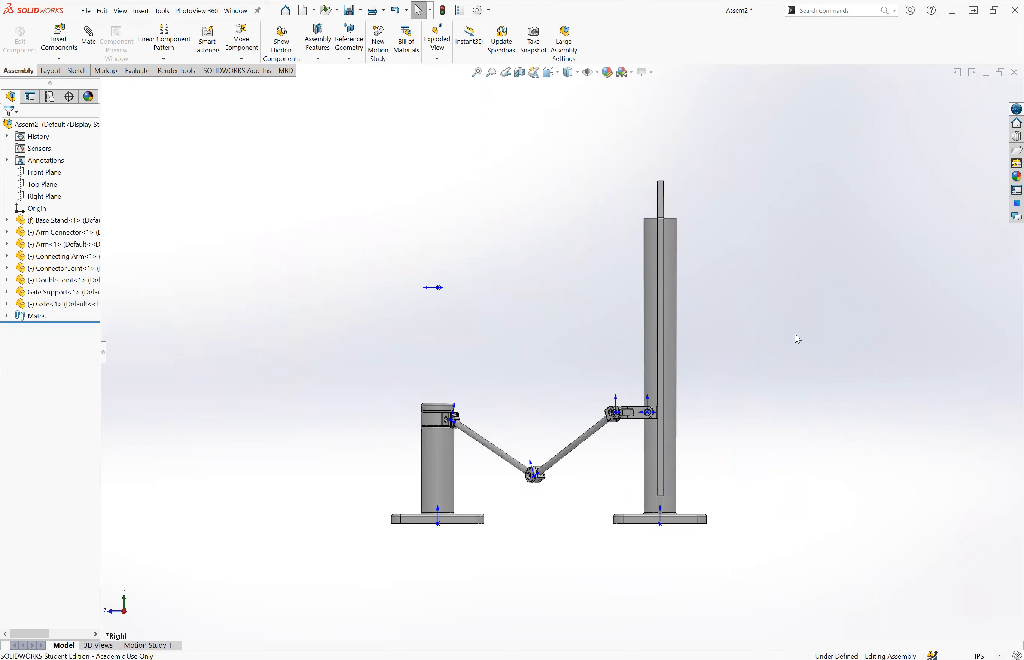
pyautogui.scroll(3, 785, 379)
pyautogui.hotkey('ctrl', '7')
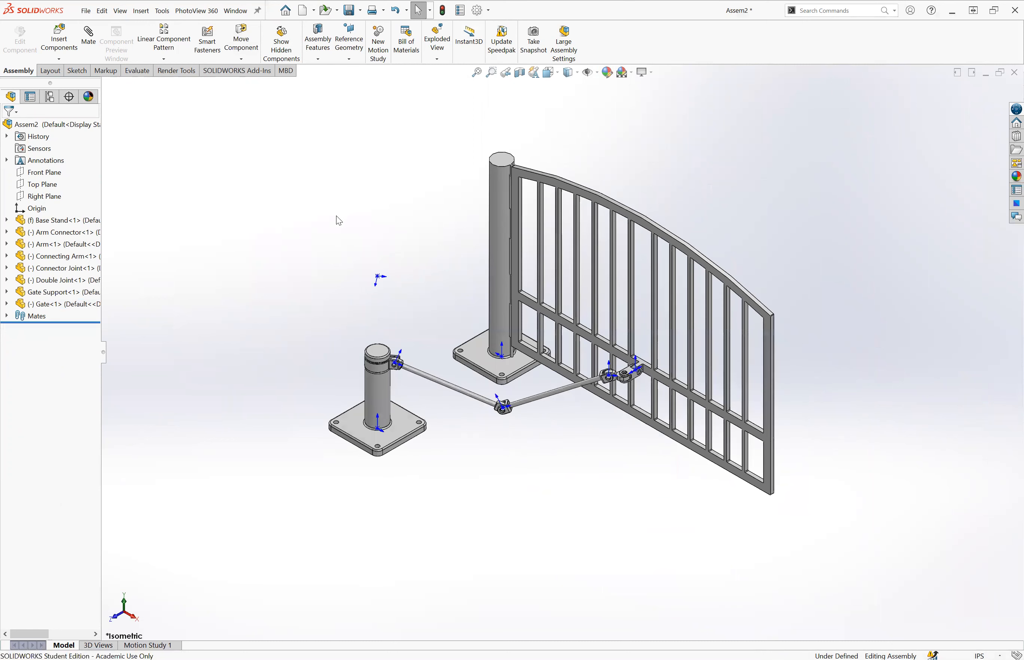
# Create a reference plane offset 26.125 in from the Right Plane, on the Gate side of the assembly.
pyautogui.click(357, 61)
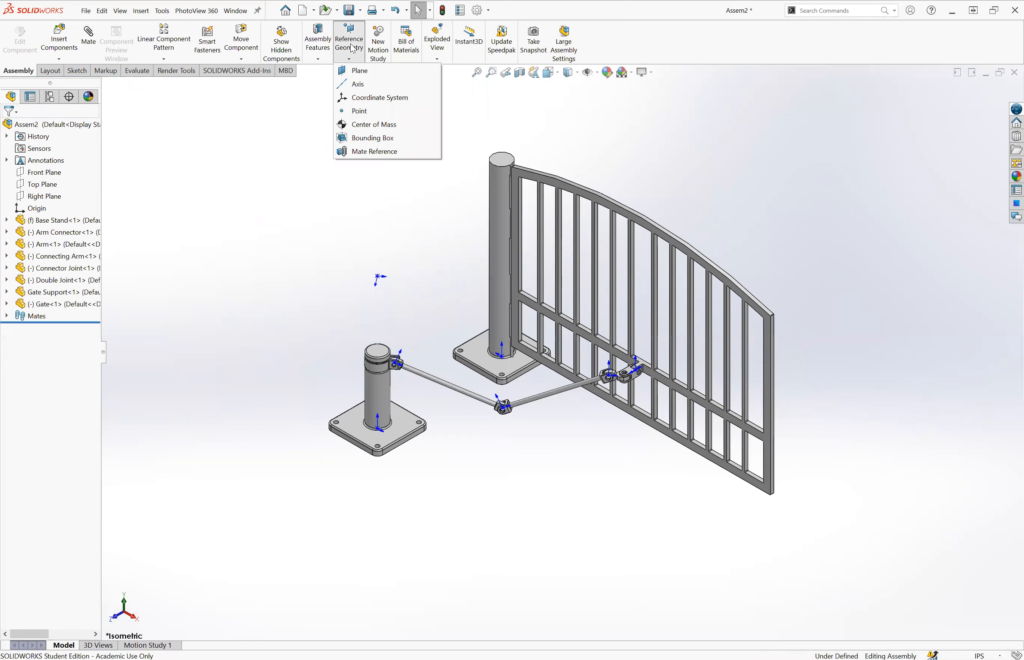
pyautogui.click(353, 49)
pyautogui.click(349, 59)
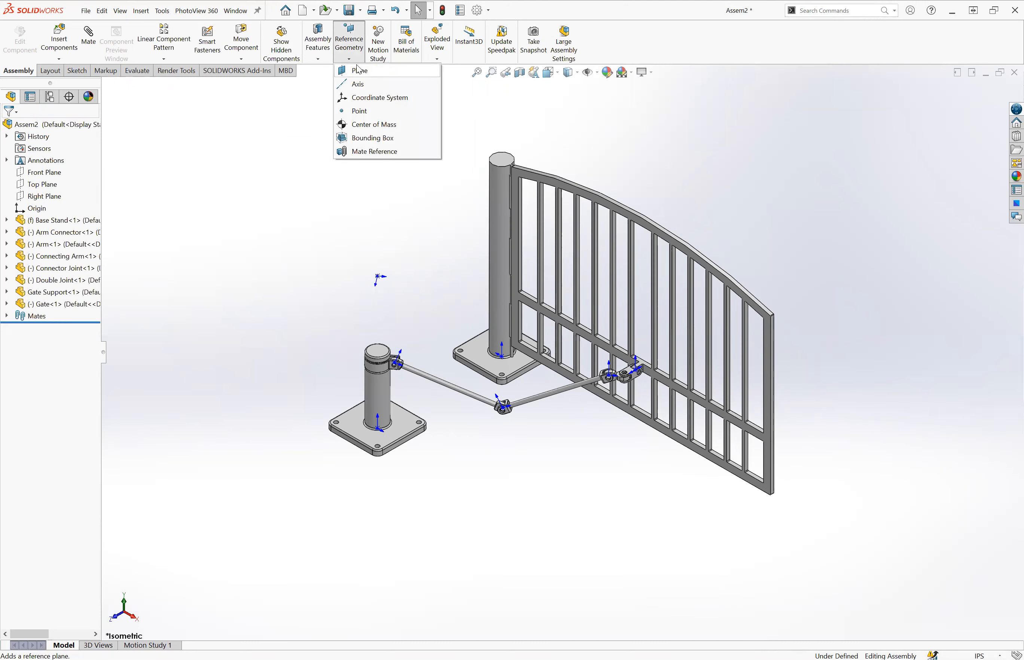
pyautogui.click(359, 70)
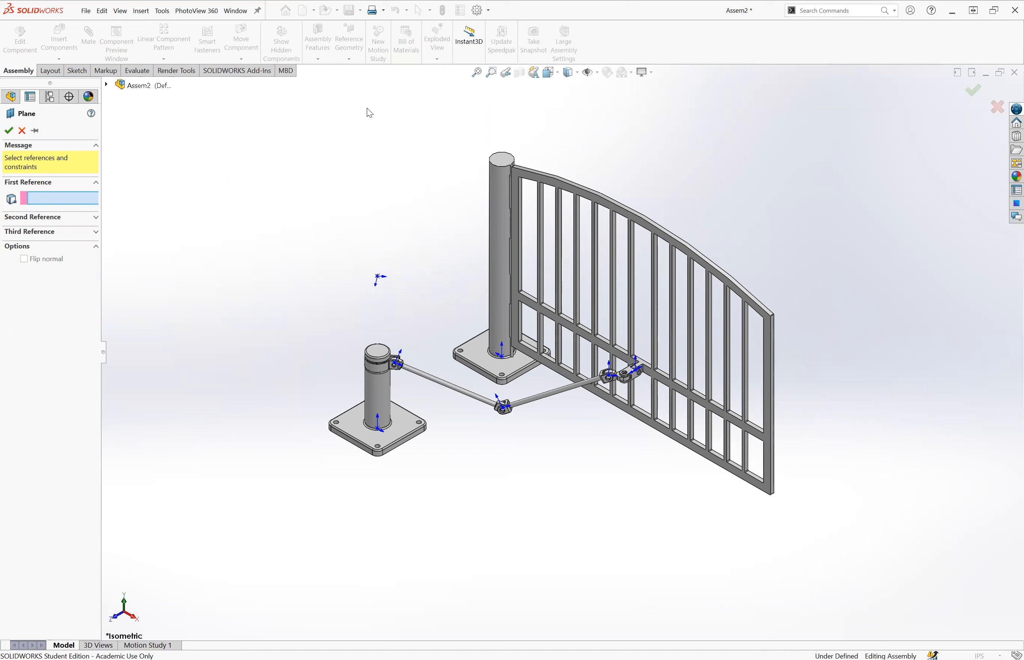
pyautogui.click(107, 85)
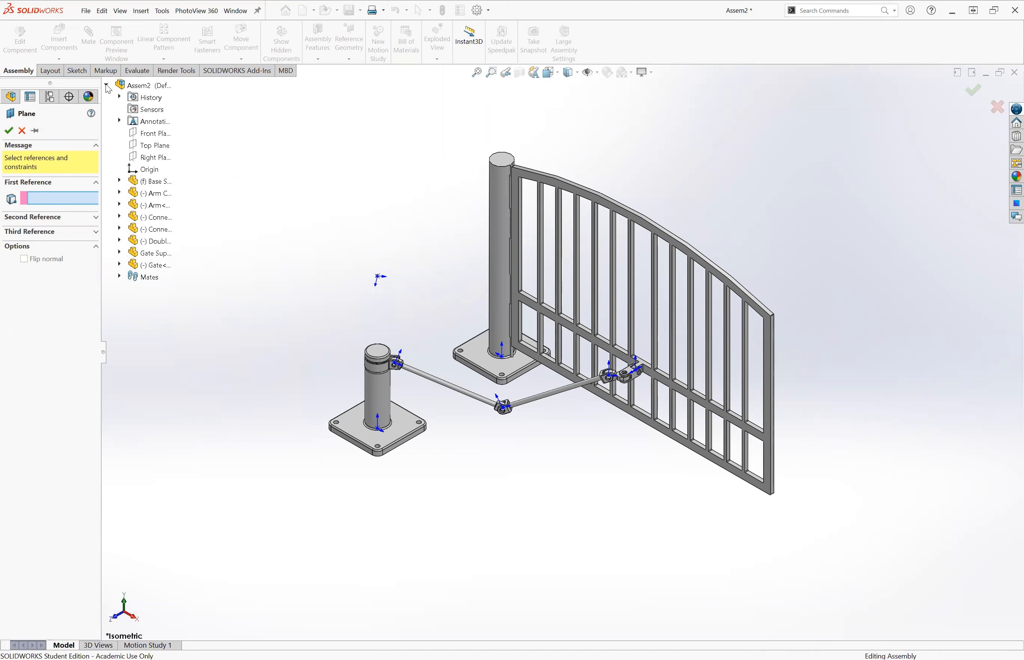
pyautogui.click(156, 157)
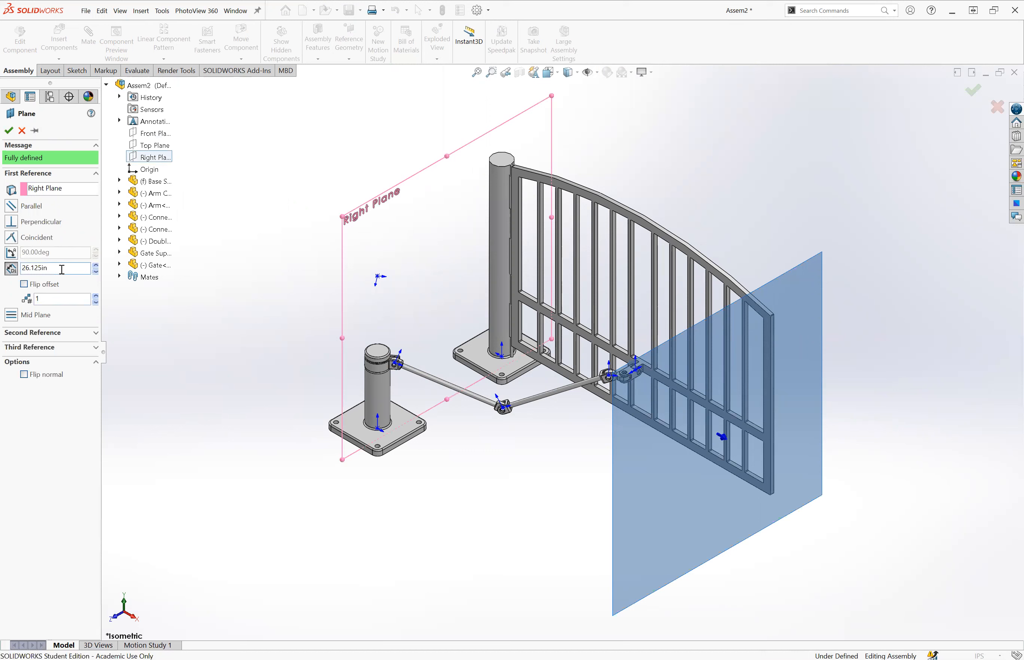
pyautogui.click(22, 271)
pyautogui.write('2')
pyautogui.click(265, 387)
pyautogui.scroll(2, 494, 404)
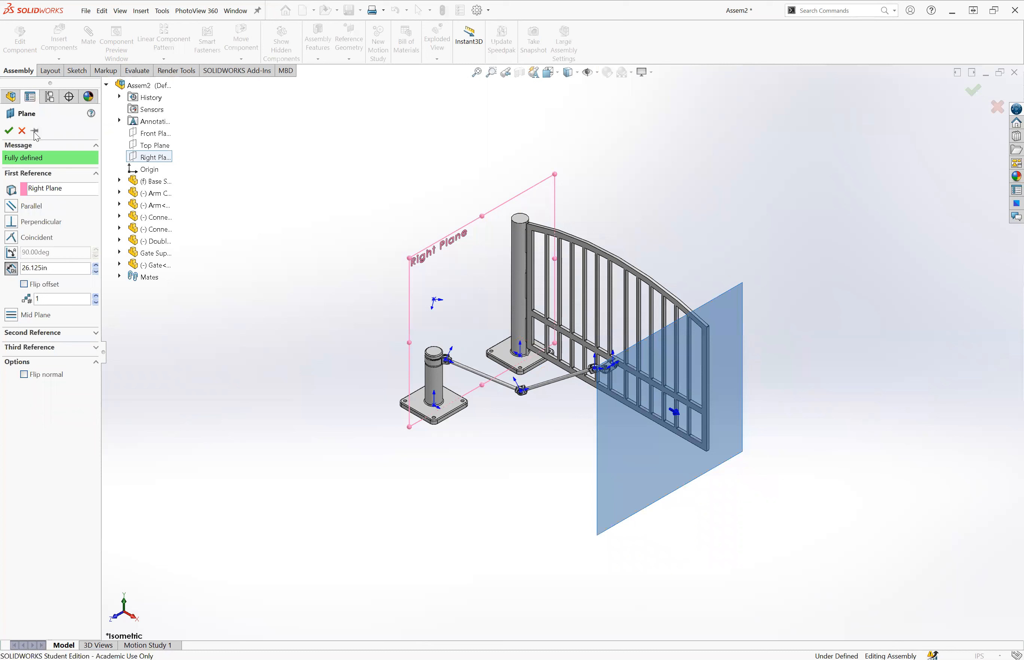
pyautogui.click(8, 130)
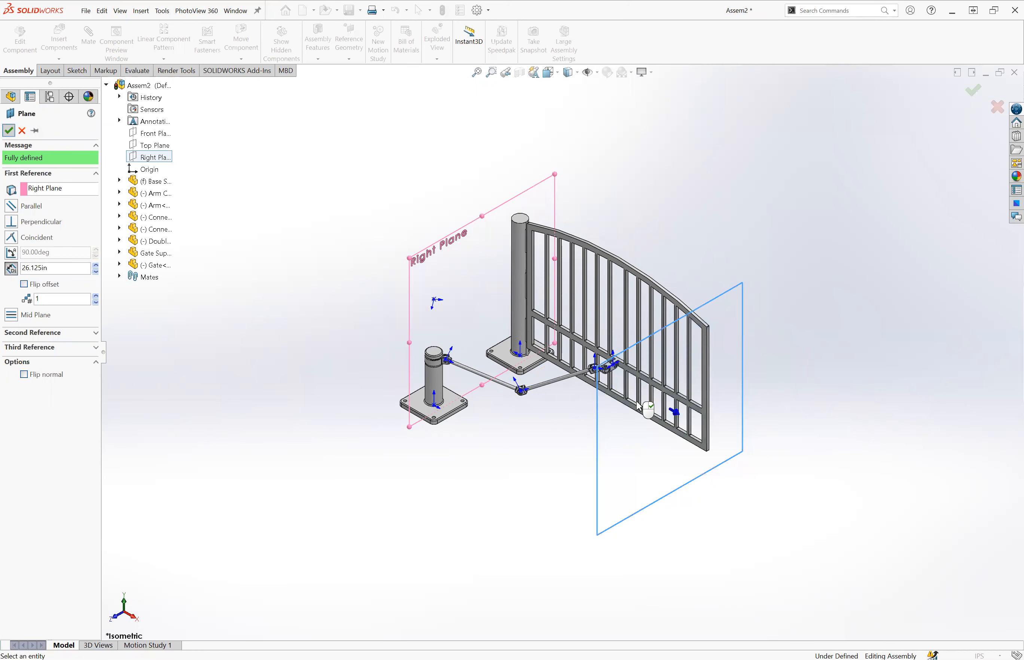
pyautogui.scroll(1, 637, 402)
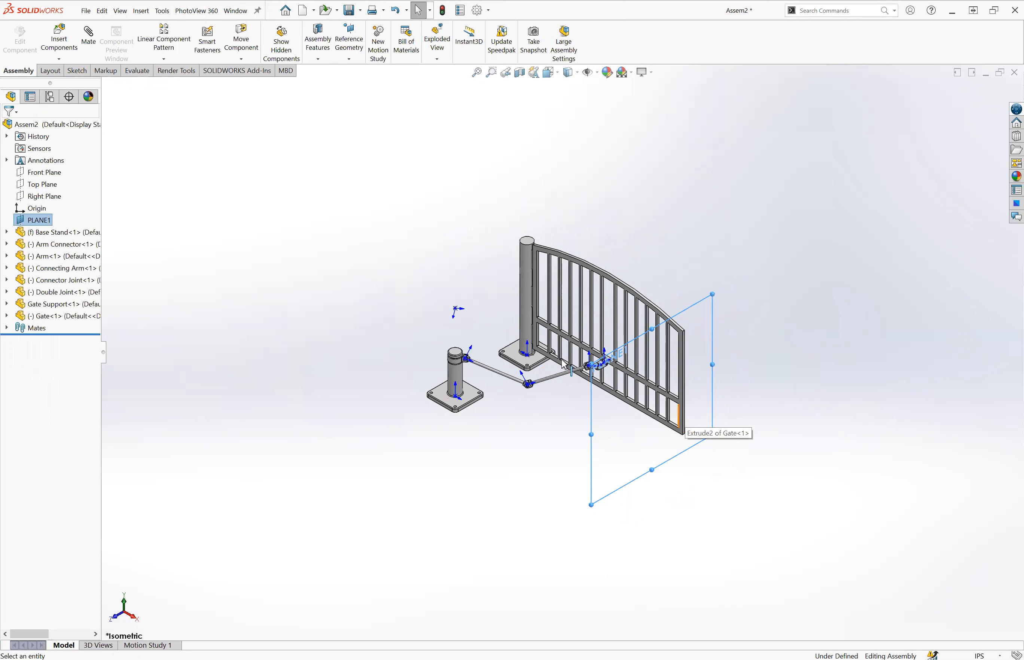
# Mirror all eight components, from the Base Stand through the Gate, about PLANE1 using Mirror Components.
pyautogui.click(148, 16)
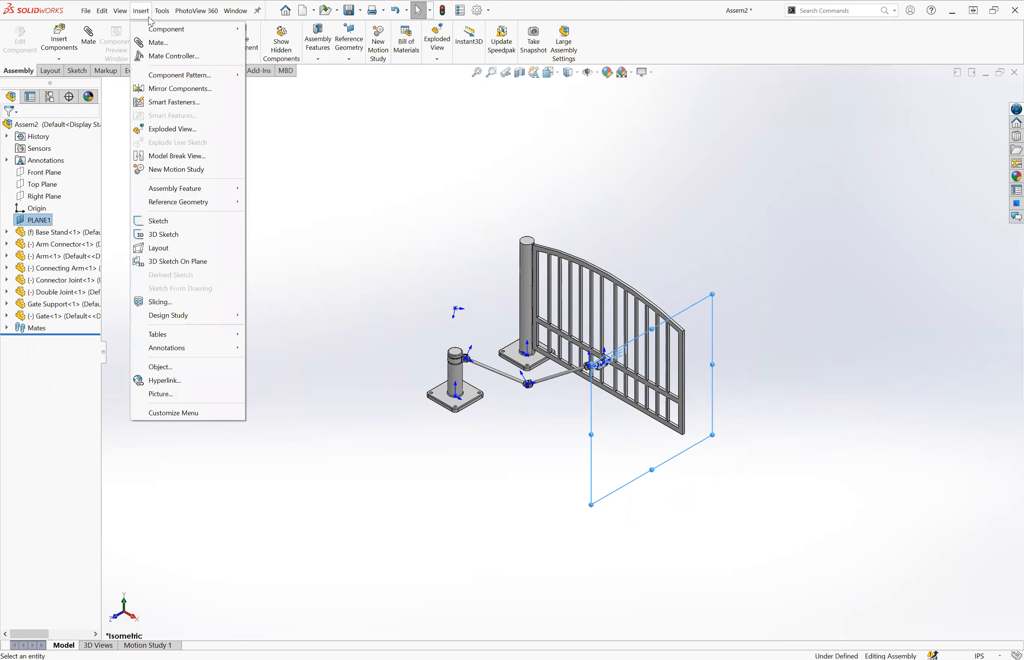
pyautogui.click(171, 90)
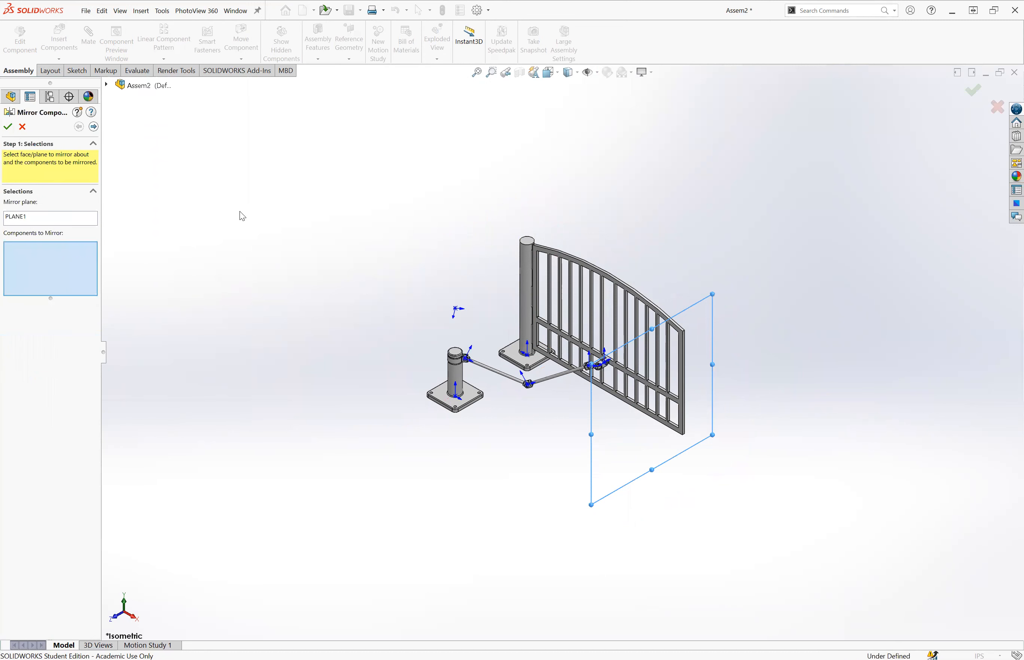
pyautogui.click(88, 218)
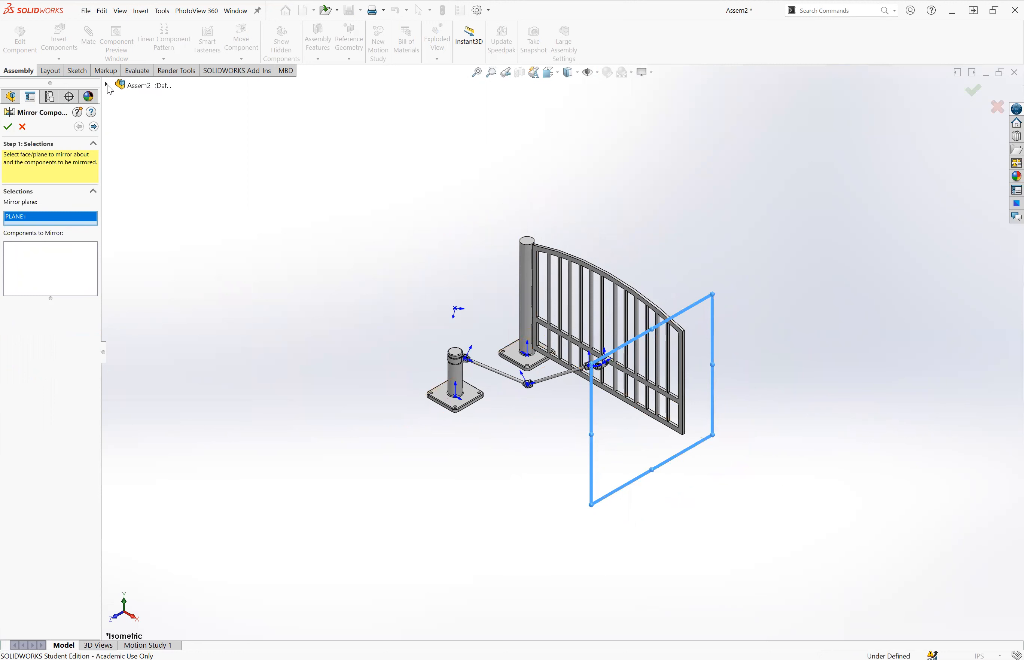
pyautogui.click(33, 271)
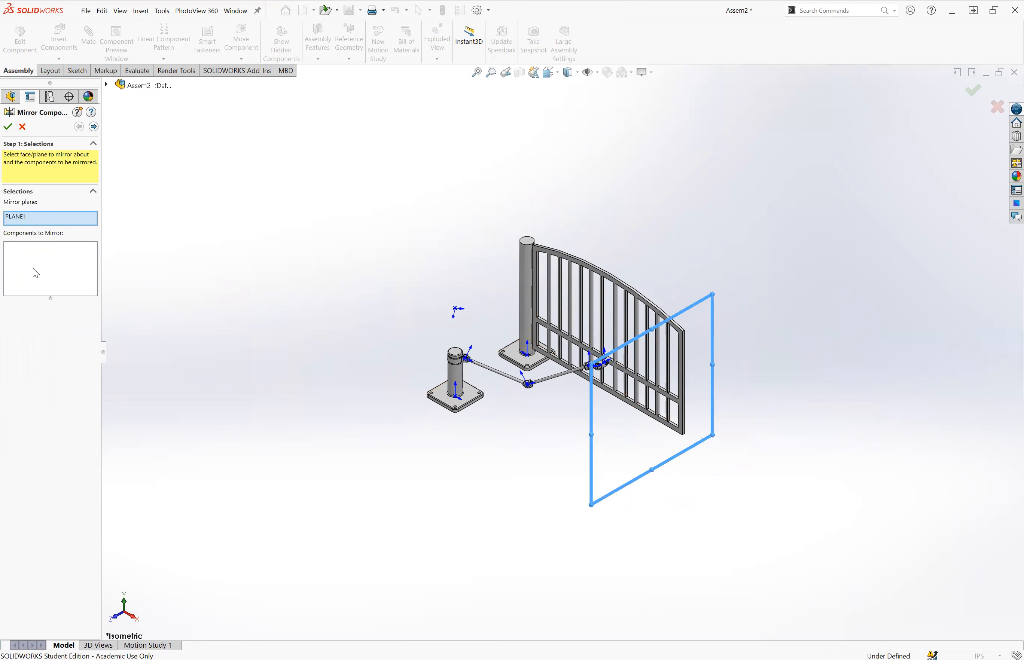
pyautogui.click(106, 86)
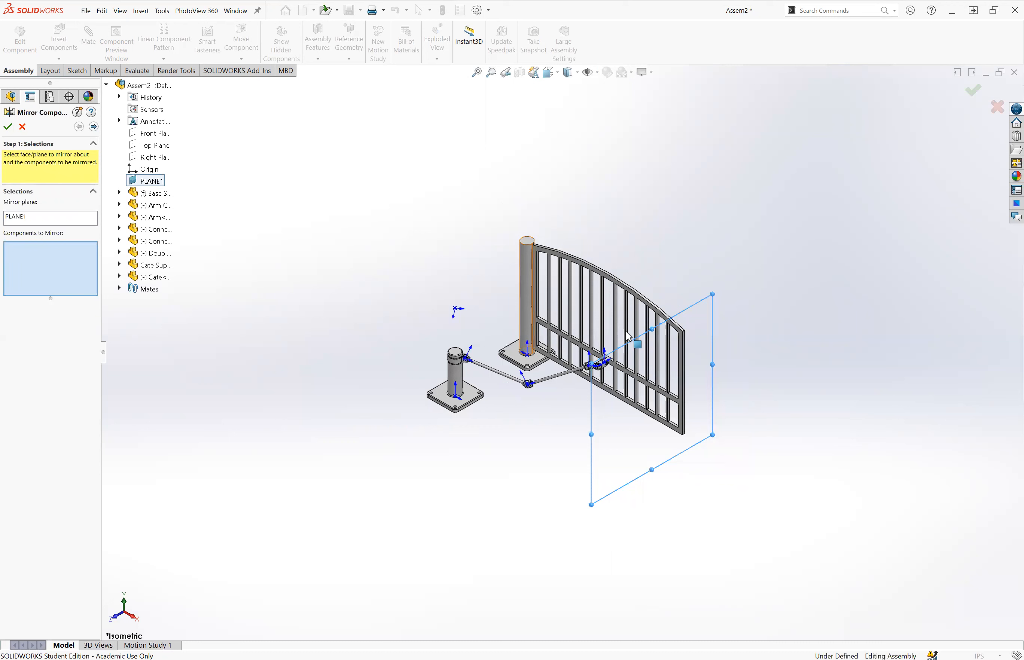
pyautogui.click(161, 194)
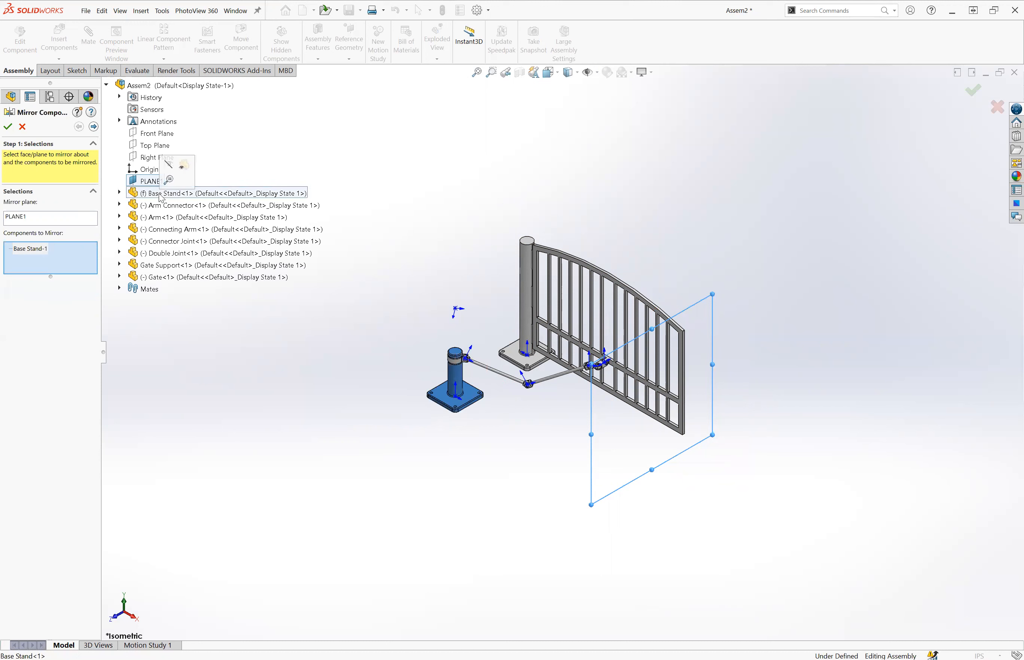
pyautogui.keyDown('shift'); pyautogui.click(164, 279); pyautogui.keyUp('shift')
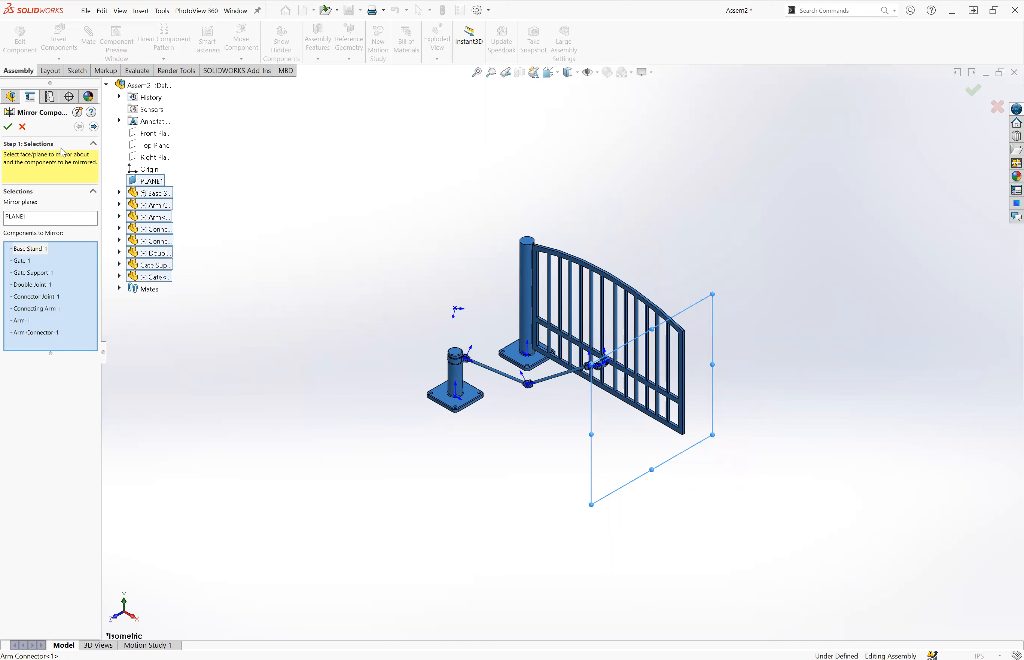
pyautogui.click(7, 129)
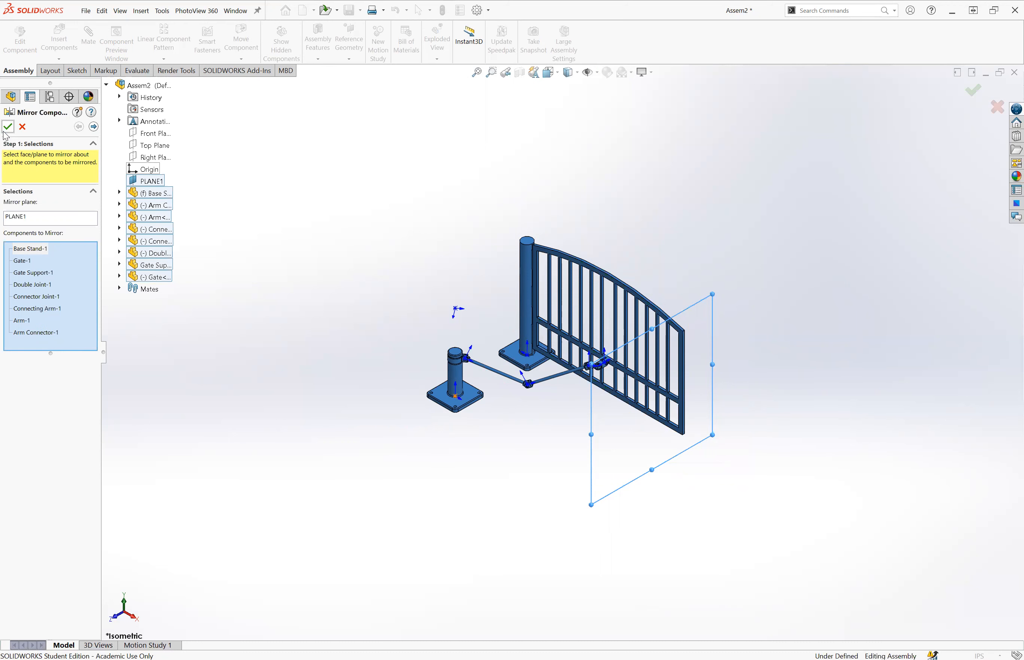
# Swing the original Gate back and forth on its hinge to test the mirrored assembly's motion, leaving the gate slightly ajar.
pyautogui.scroll(2, 588, 389)
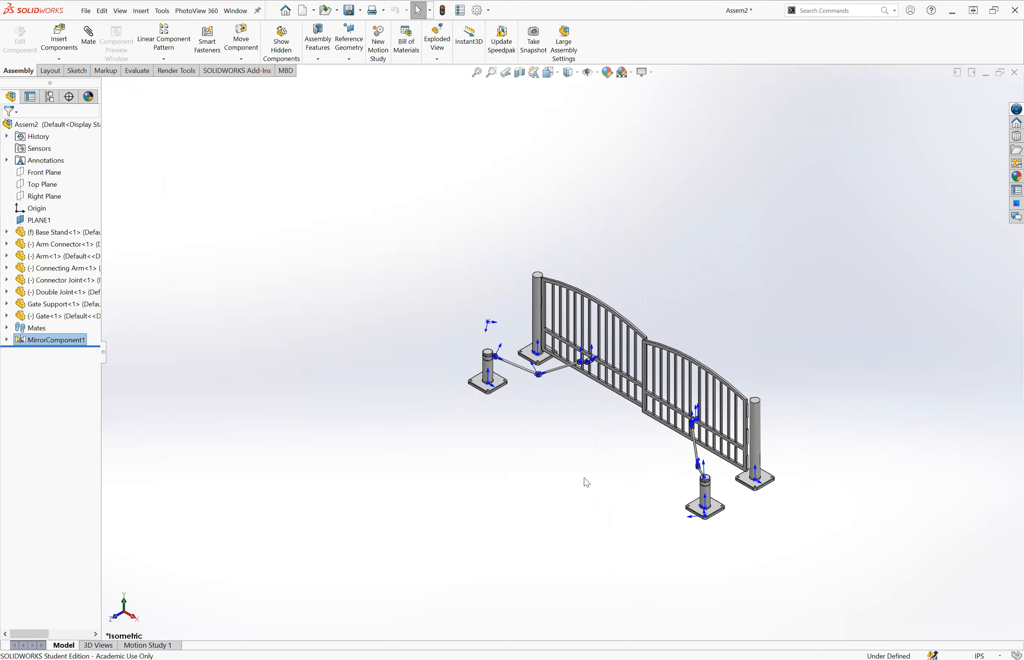
pyautogui.scroll(-3, 644, 410)
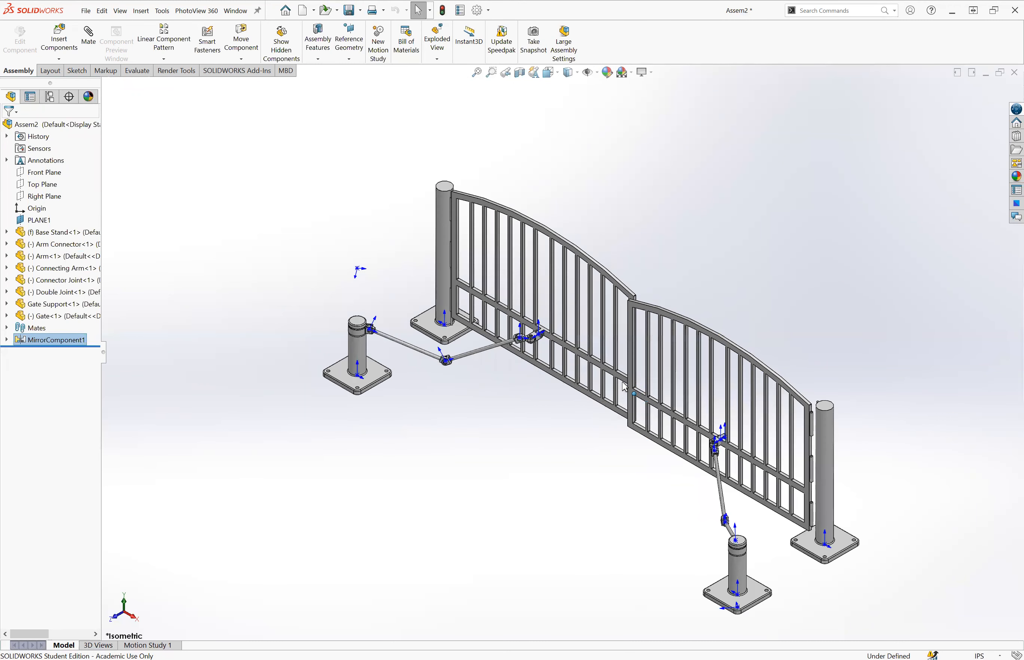
pyautogui.moveTo(618, 389); pyautogui.dragTo(504, 443)
pyautogui.moveTo(304, 498); pyautogui.dragTo(541, 219)
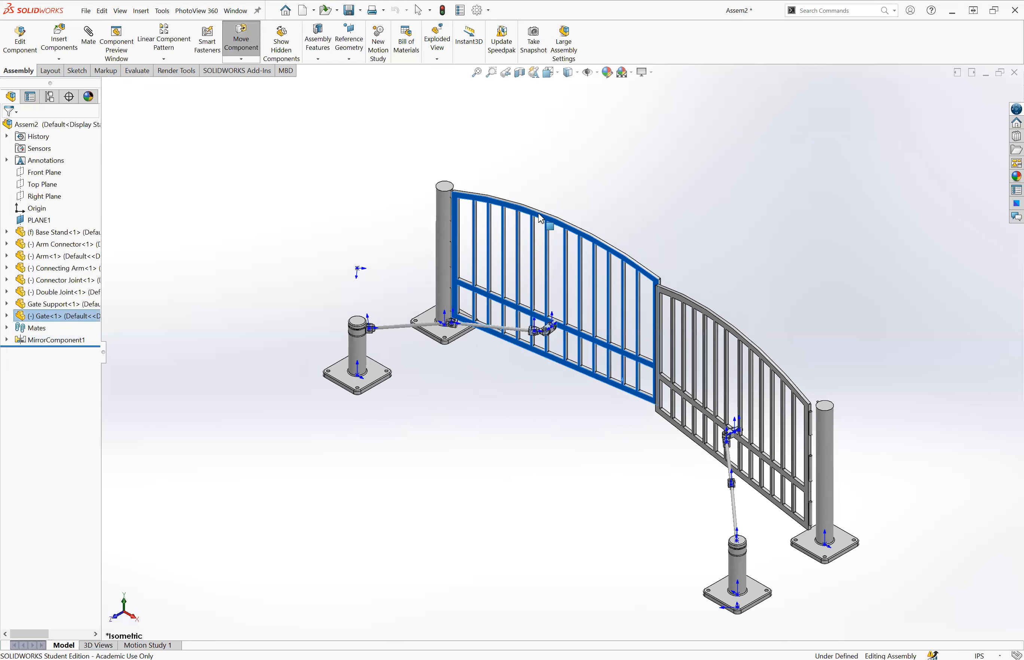
# Hide the component and assembly origins in the graphics area and clear the Gate selection.
pyautogui.click(597, 76)
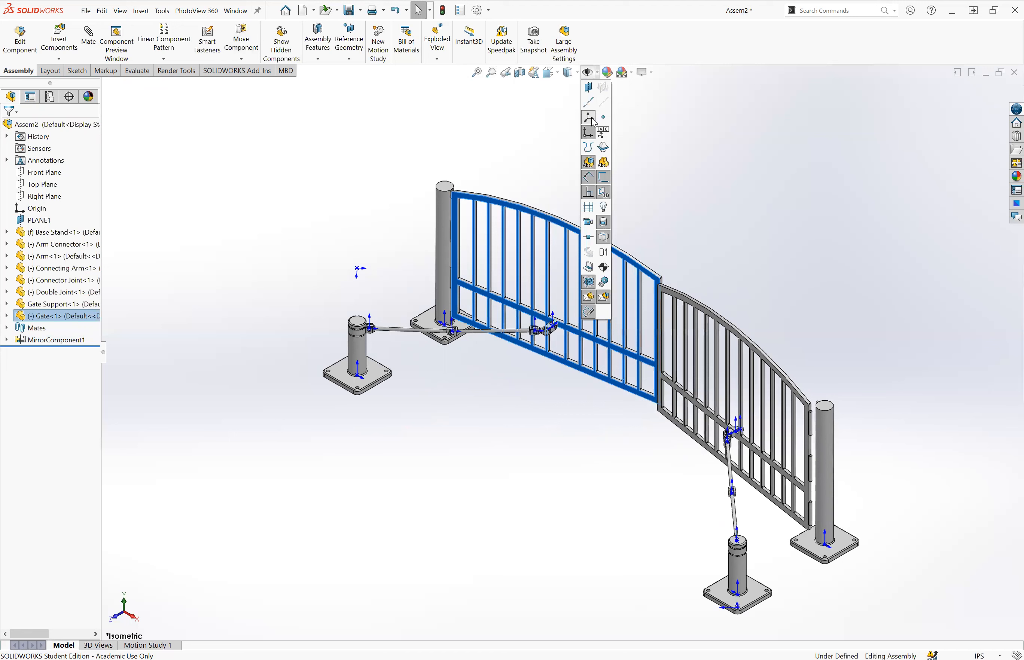
pyautogui.click(688, 171)
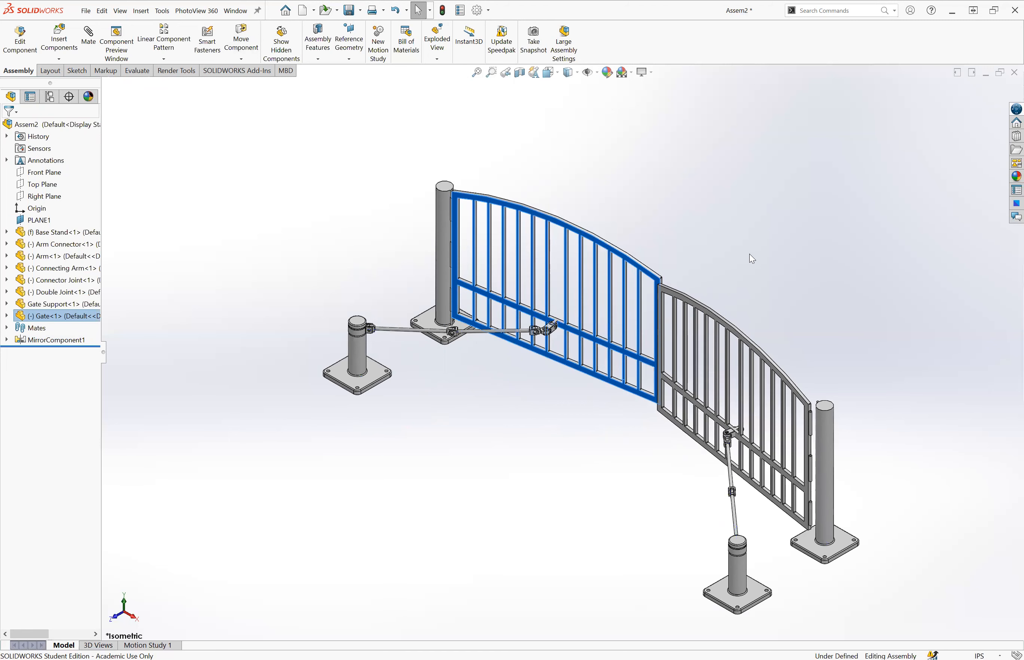
pyautogui.click(762, 308)
pyautogui.scroll(1, 775, 321)
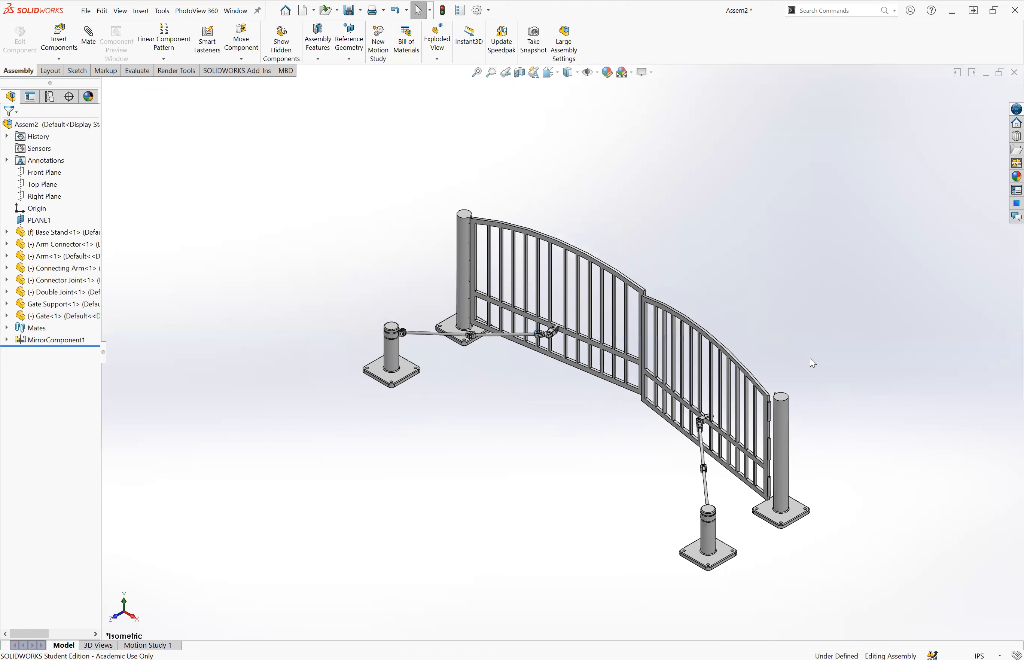
pyautogui.press('f')
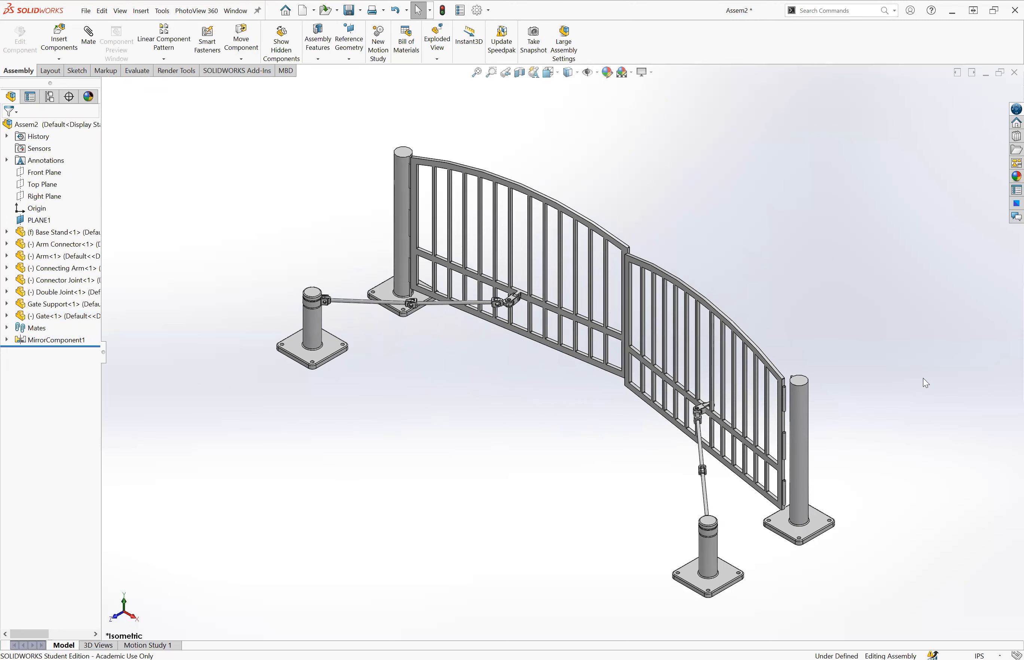
pyautogui.scroll(-3, 712, 449)
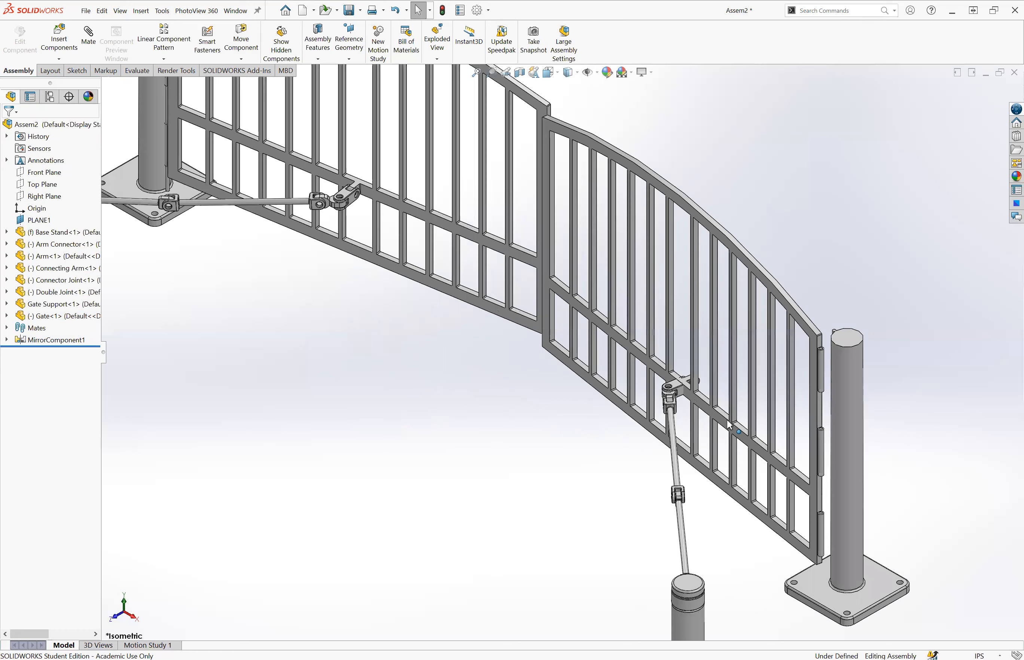
pyautogui.scroll(-2, 730, 426)
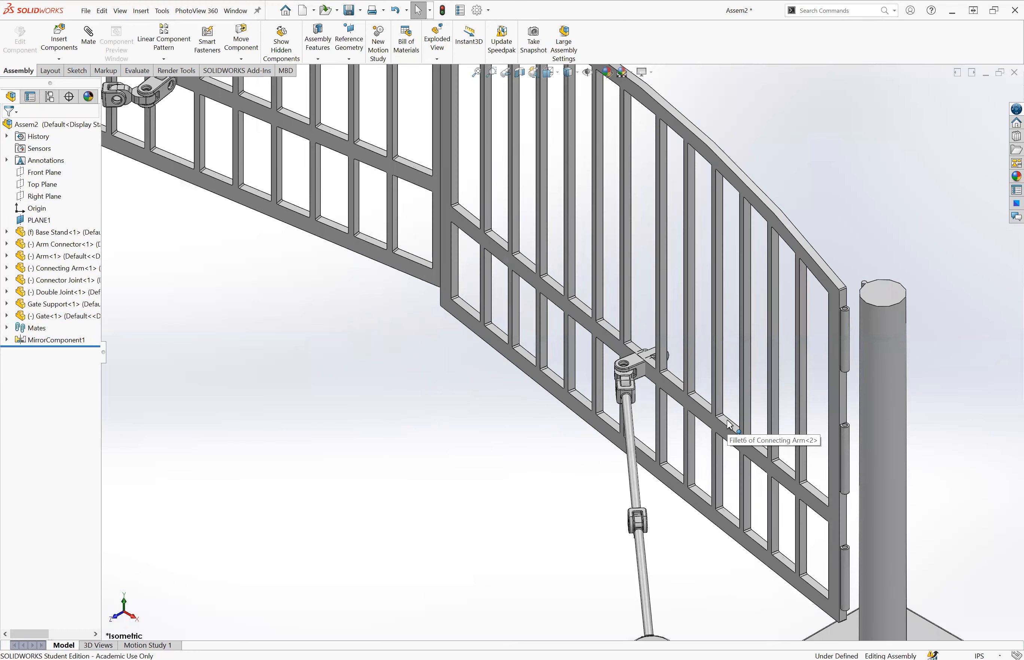
pyautogui.scroll(5, 731, 426)
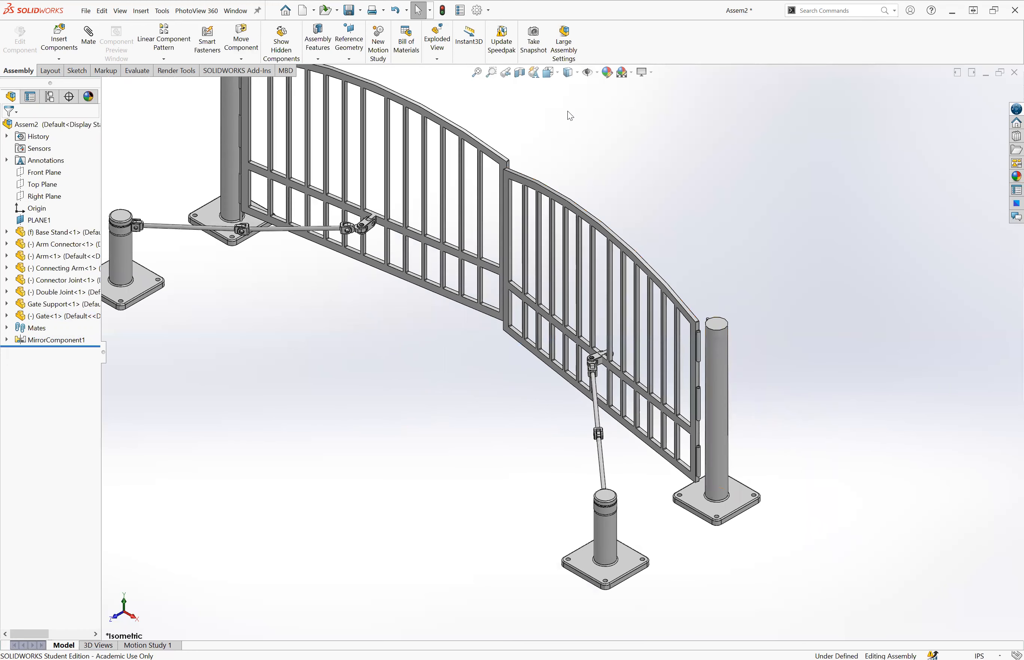